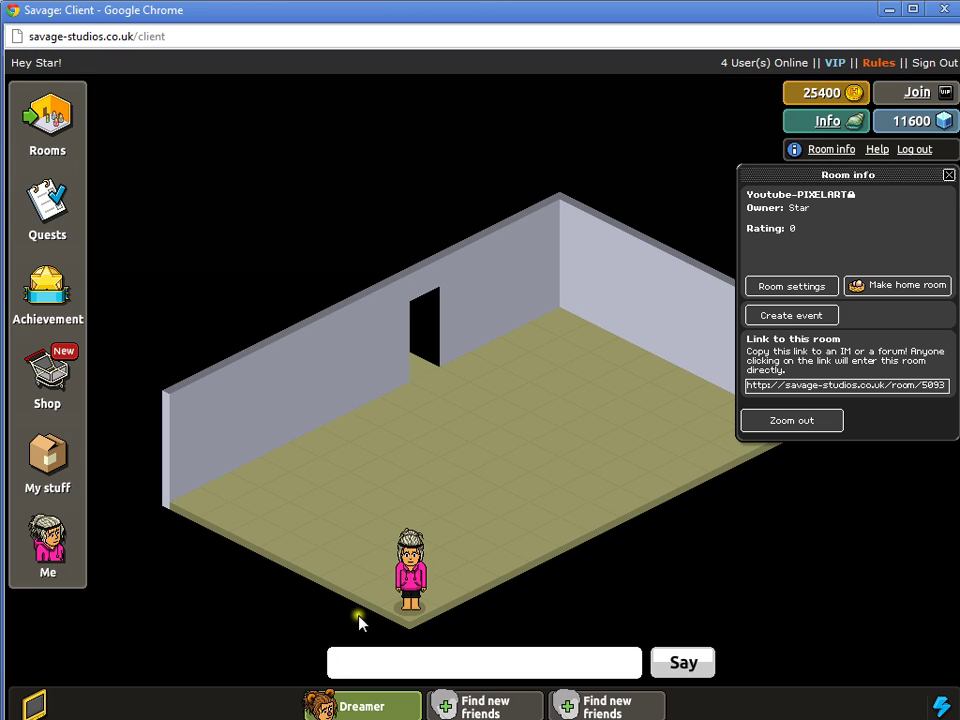
# Open the avatar's look editor and change its clothing to the sleeveless pink top
pyautogui.click(410, 606)
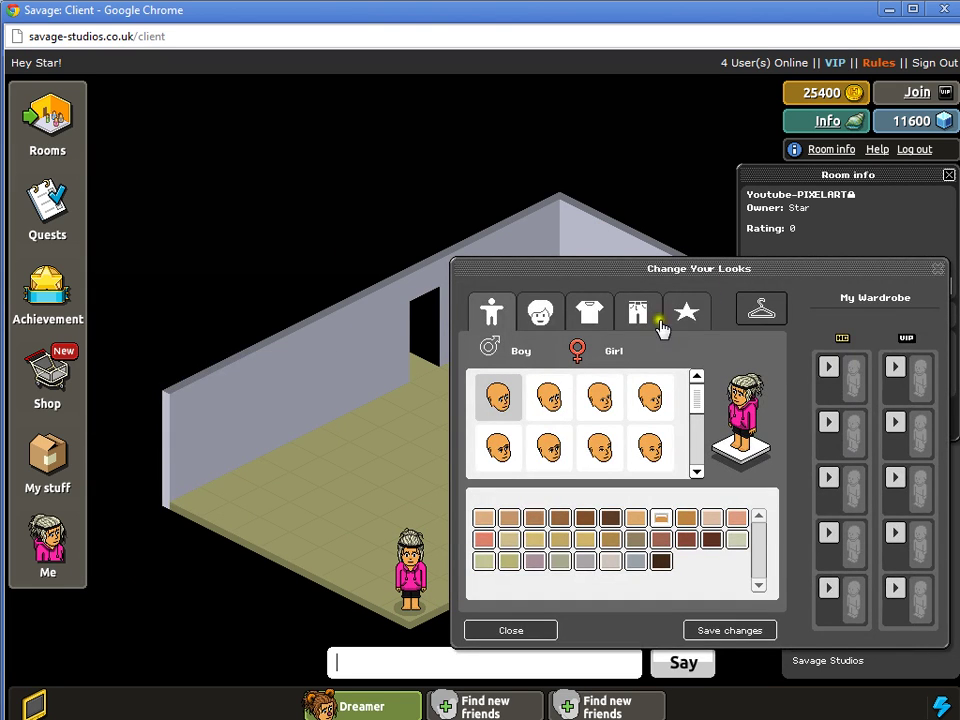
pyautogui.moveTo(389, 449); pyautogui.dragTo(355, 346)
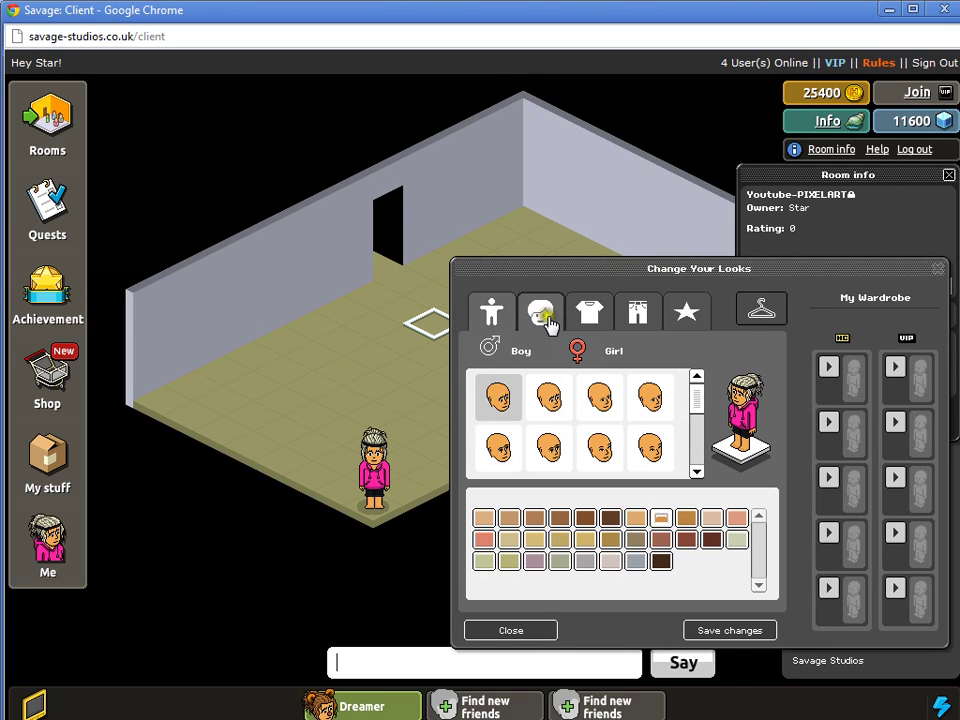
pyautogui.click(589, 312)
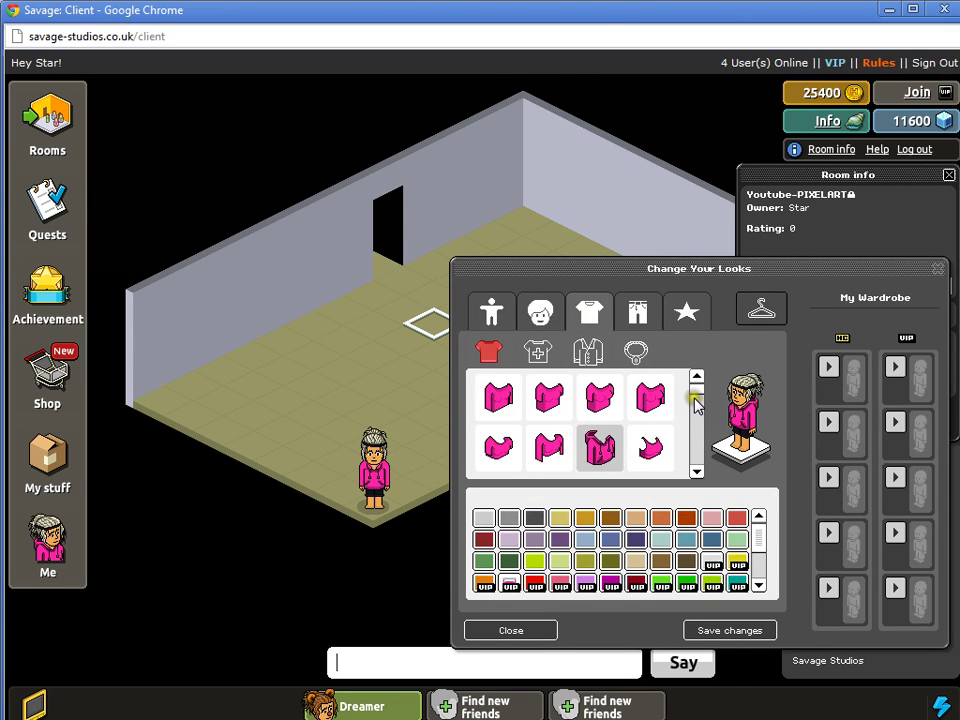
pyautogui.click(652, 435)
# Choose the long black VIP trousers for the avatar from the legwear selection
pyautogui.click(633, 313)
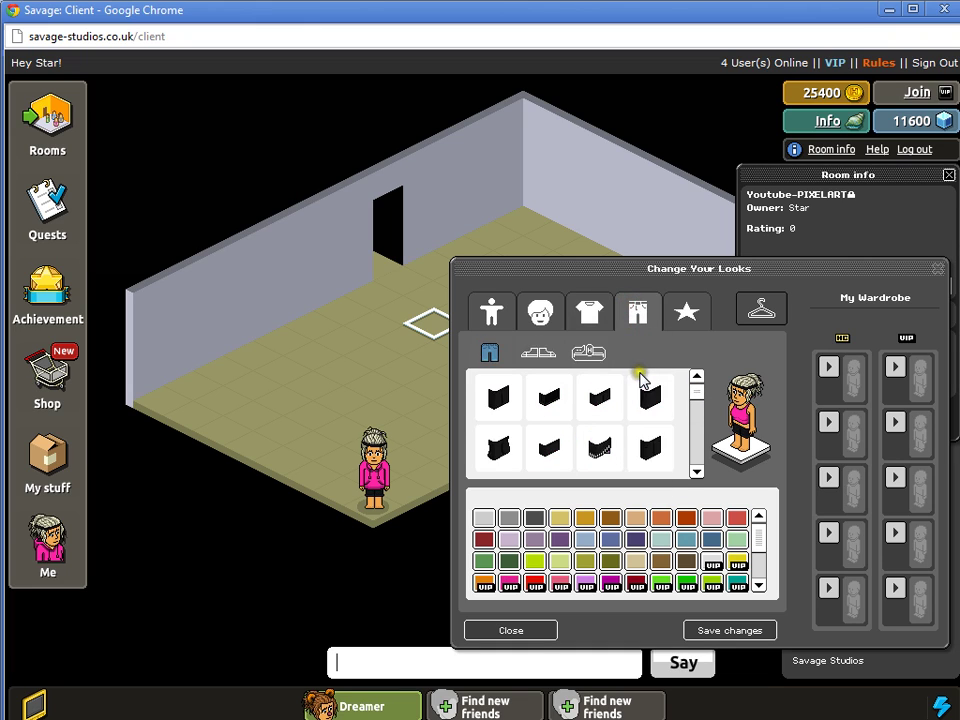
pyautogui.scroll(-2, 686, 409)
pyautogui.scroll(-3, 686, 412)
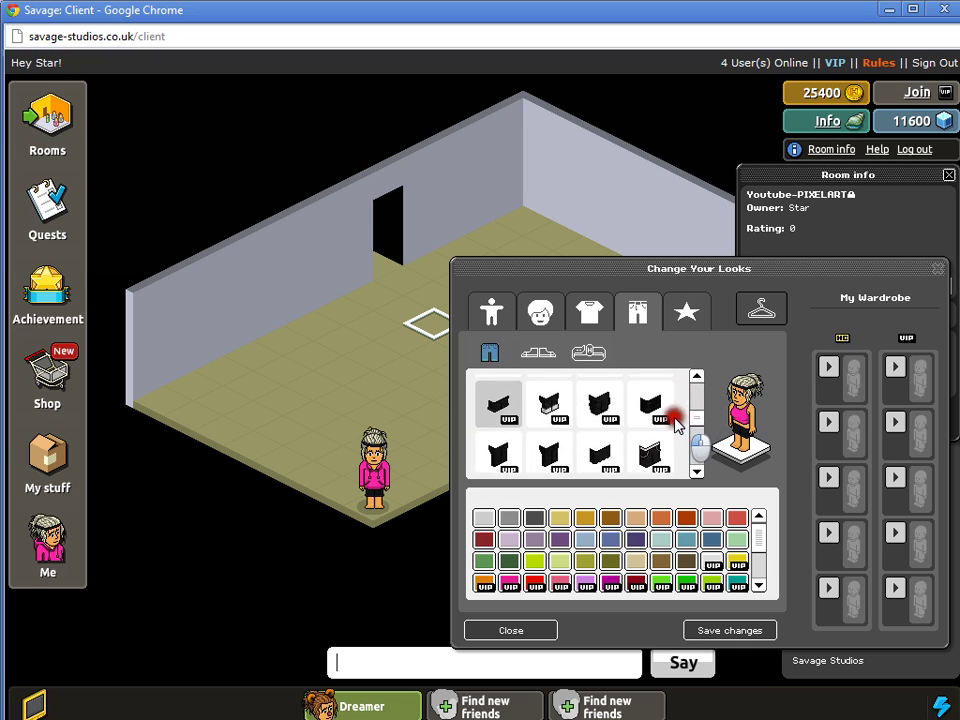
pyautogui.scroll(-4, 683, 427)
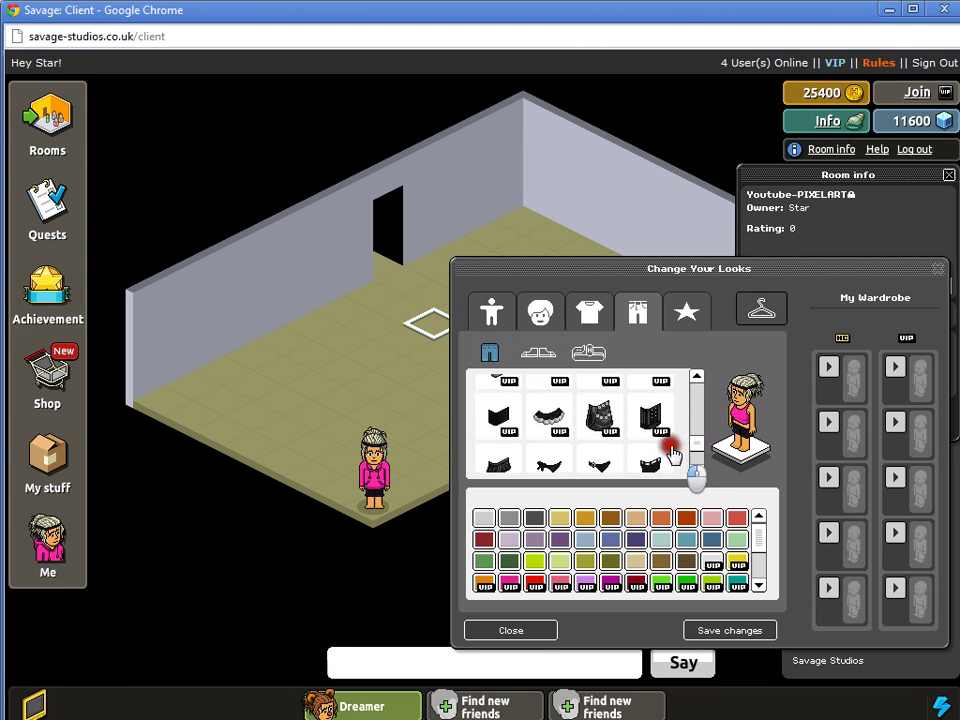
pyautogui.scroll(3, 671, 425)
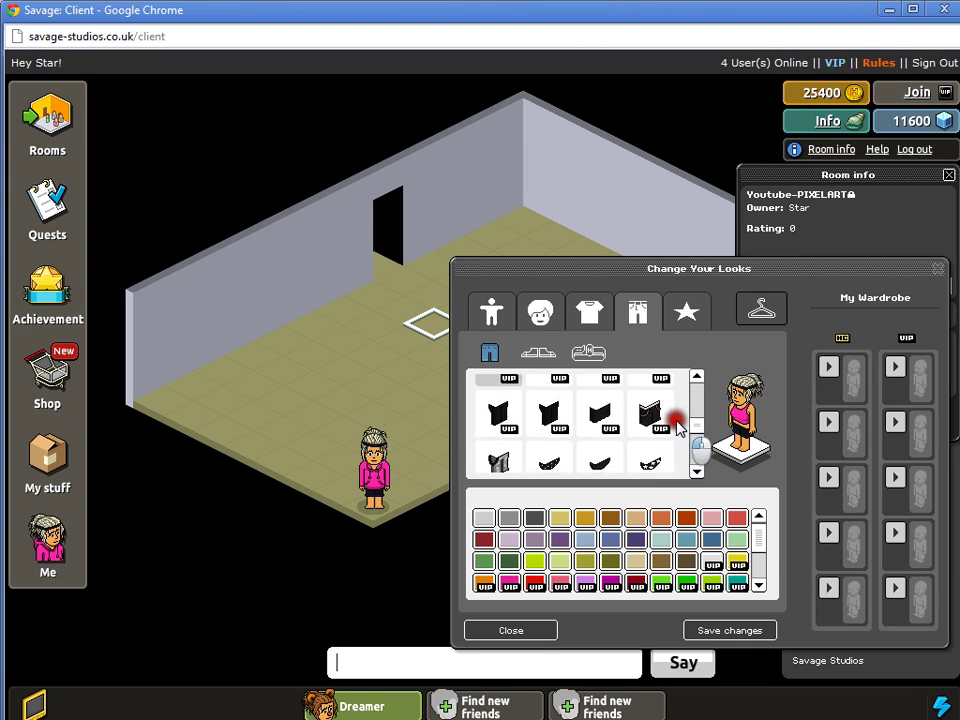
pyautogui.click(550, 433)
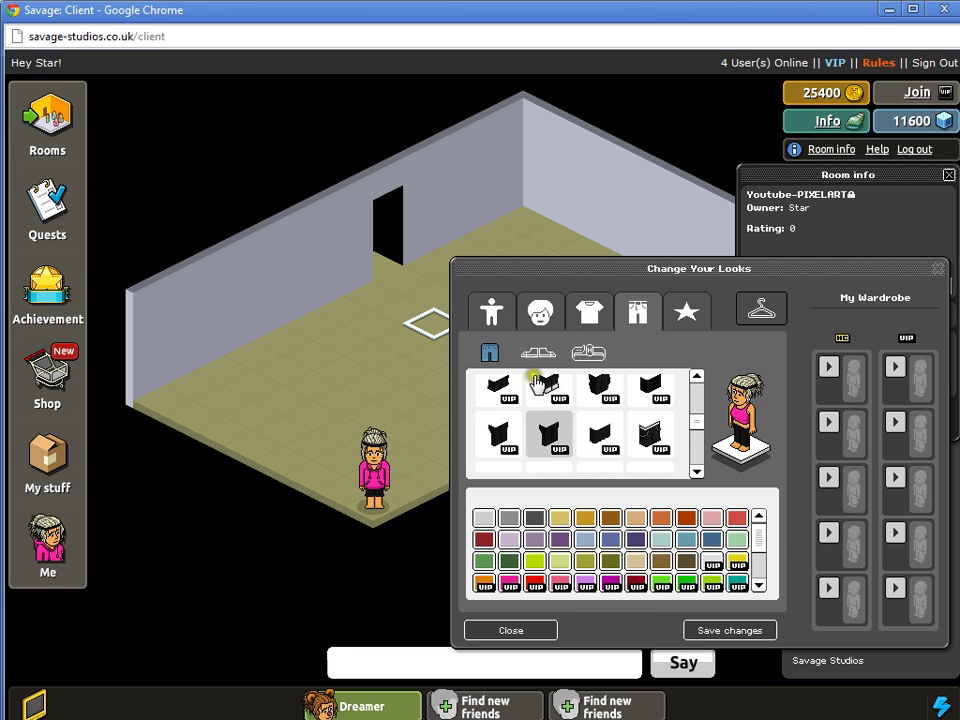
# Dress the avatar in the pink VIP off-shoulder top with fishnet sleeves and save the new look
pyautogui.click(590, 314)
pyautogui.scroll(-5, 688, 415)
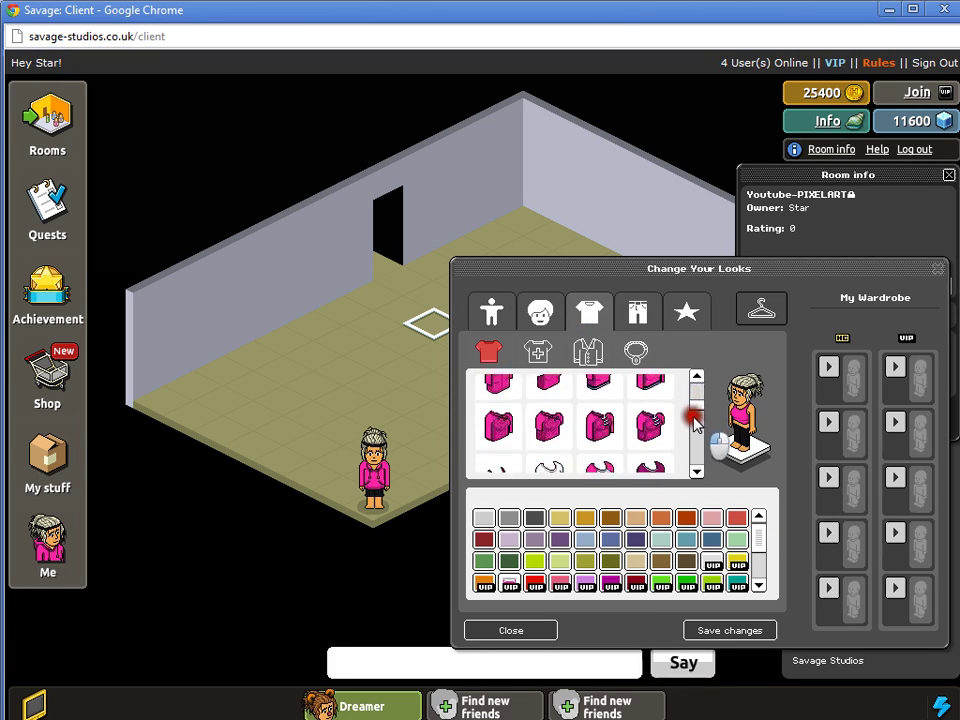
pyautogui.scroll(1, 667, 452)
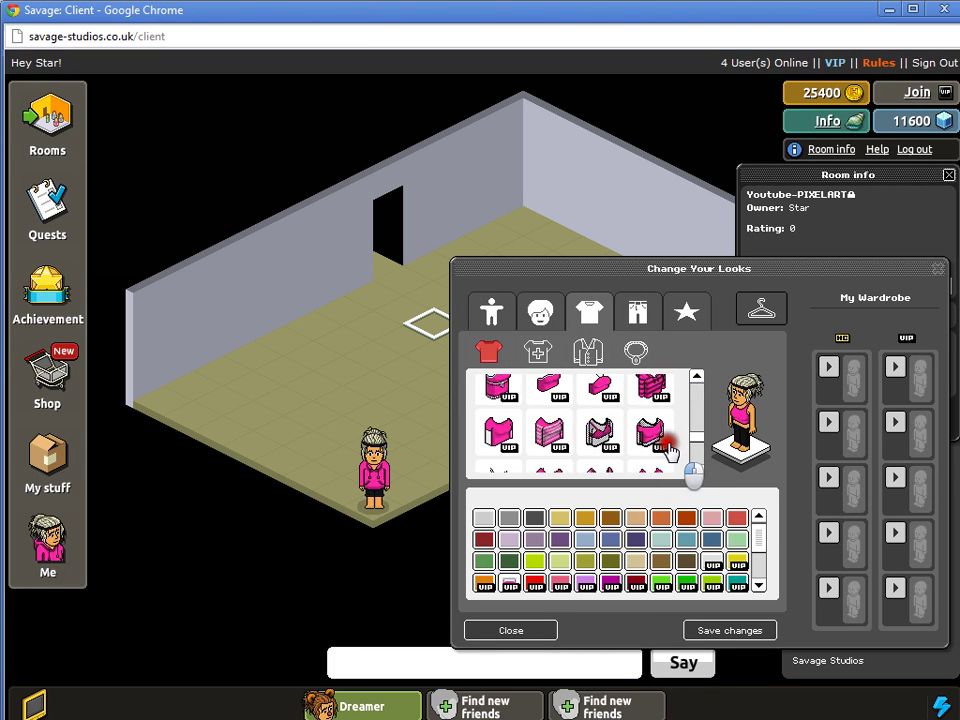
pyautogui.click(650, 430)
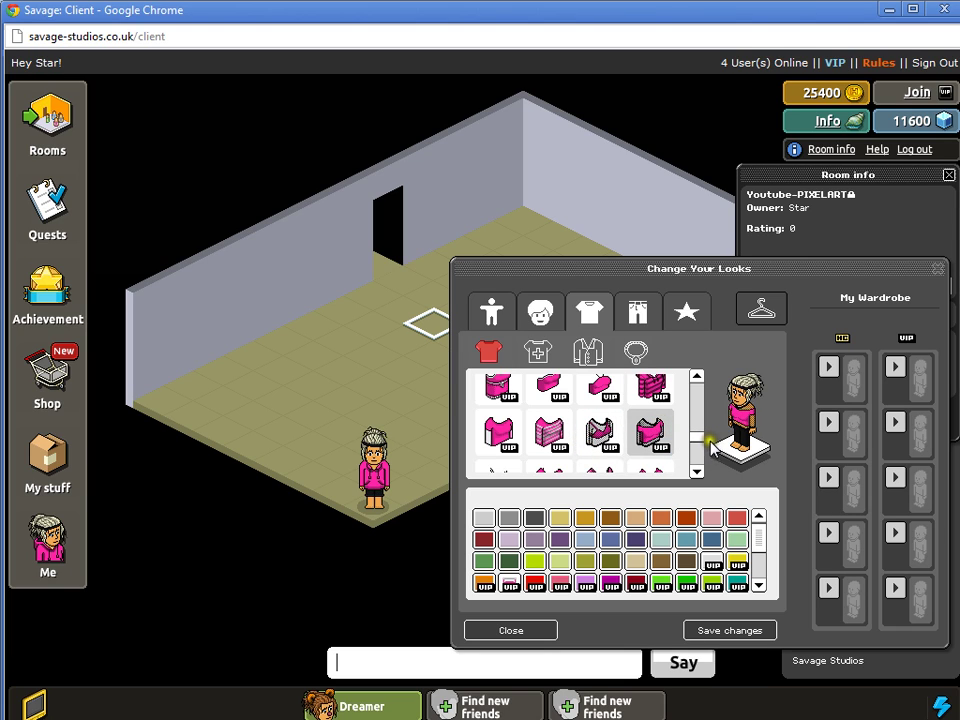
pyautogui.click(748, 632)
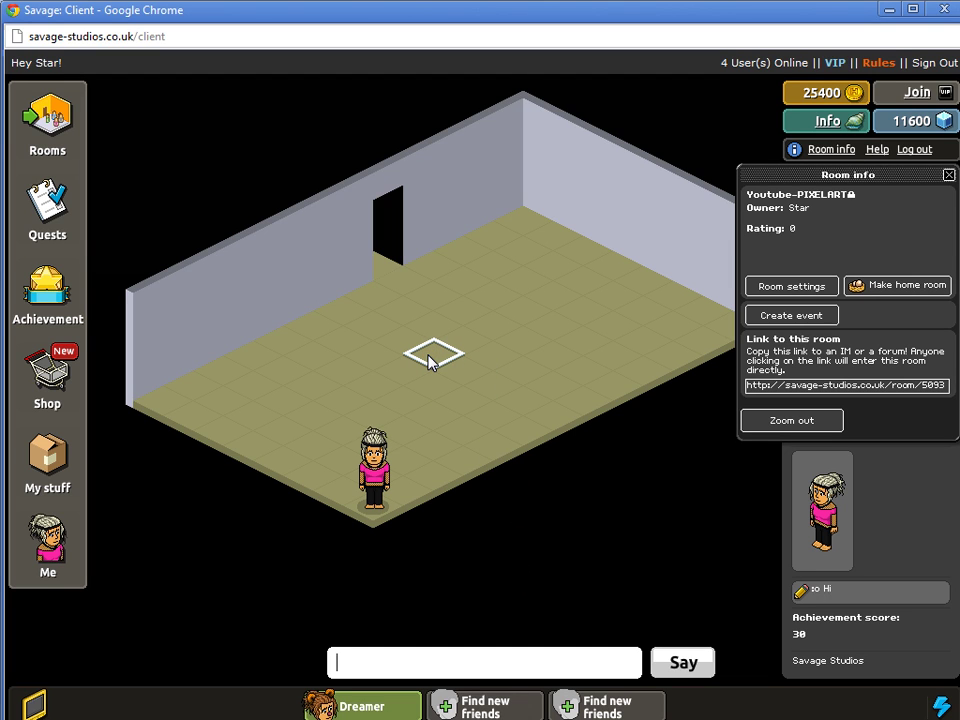
# Switch to Paint and paste the captured game screenshot into the pixelart1 image
pyautogui.click(884, 10)
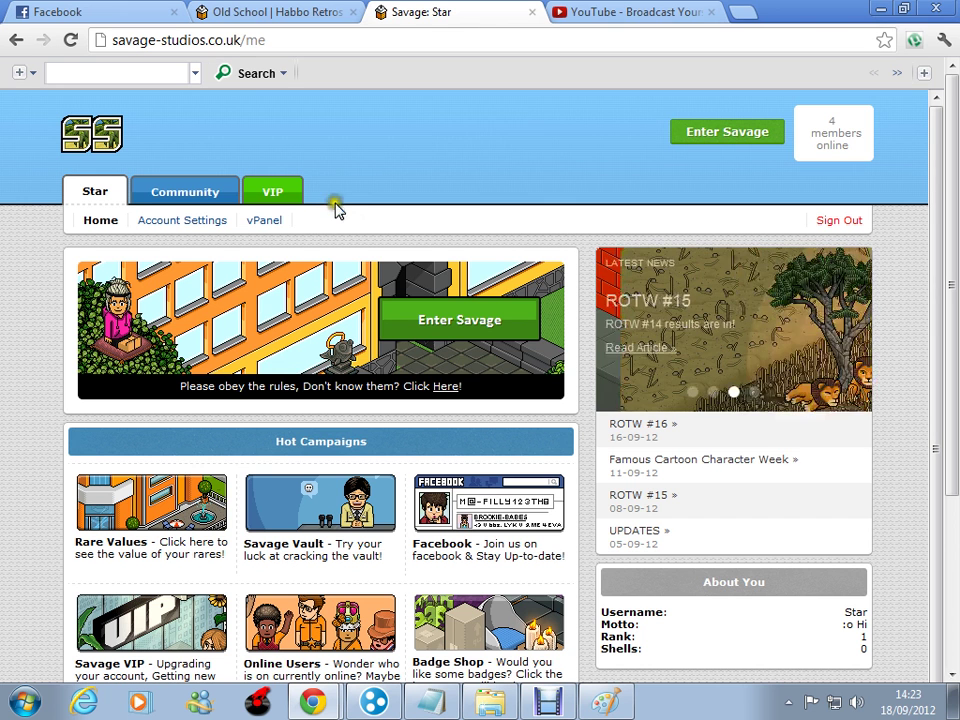
pyautogui.click(618, 706)
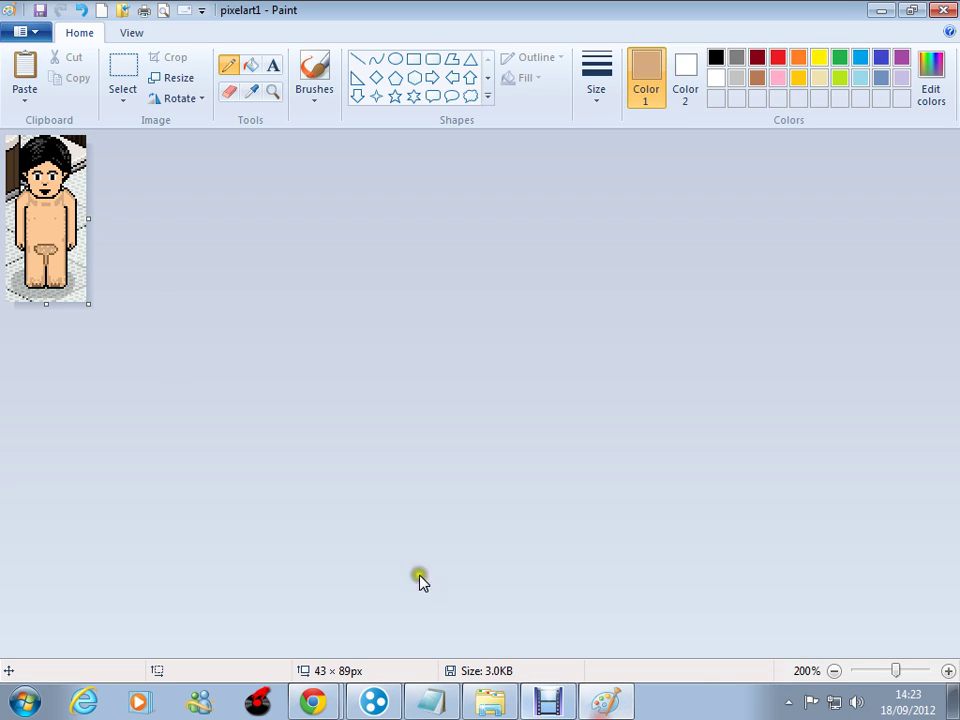
pyautogui.click(38, 65)
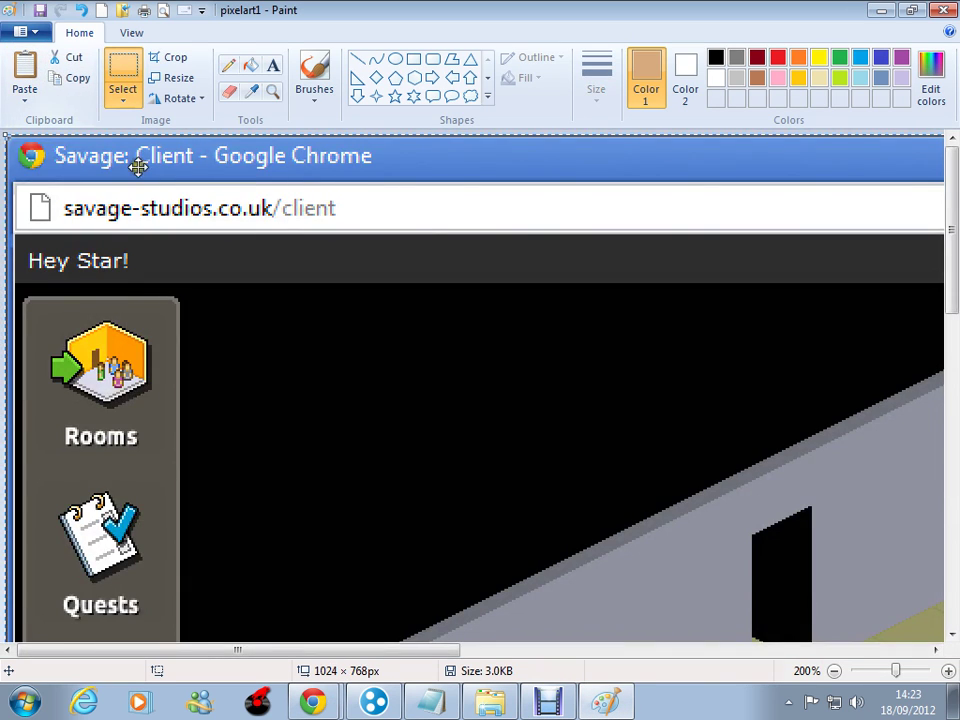
# Crop the pasted screenshot to an area of about 73 × 138 px around the avatar
pyautogui.scroll(-5, 402, 521)
pyautogui.moveTo(450, 649); pyautogui.dragTo(608, 640)
pyautogui.scroll(-5, 585, 542)
pyautogui.scroll(2, 585, 542)
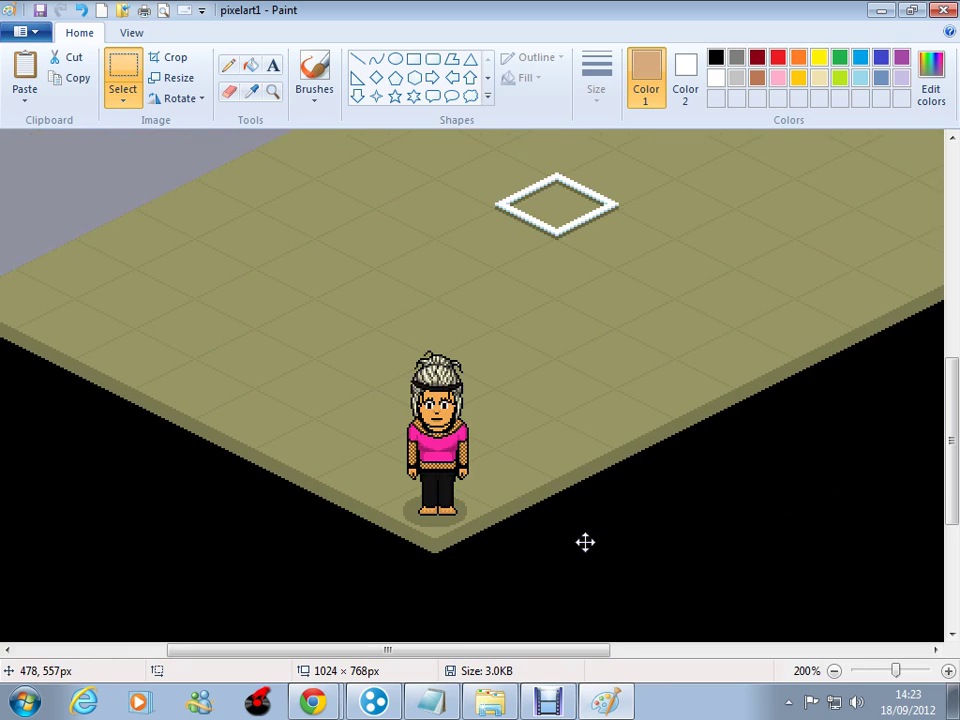
pyautogui.click(168, 58)
pyautogui.moveTo(372, 310); pyautogui.dragTo(508, 567)
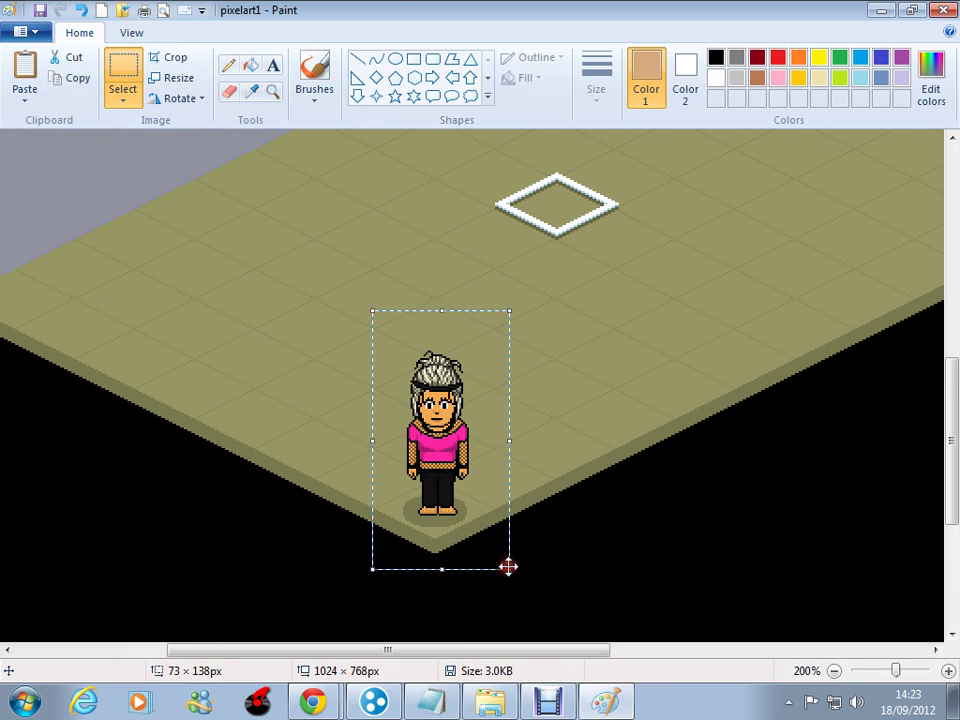
pyautogui.click(166, 60)
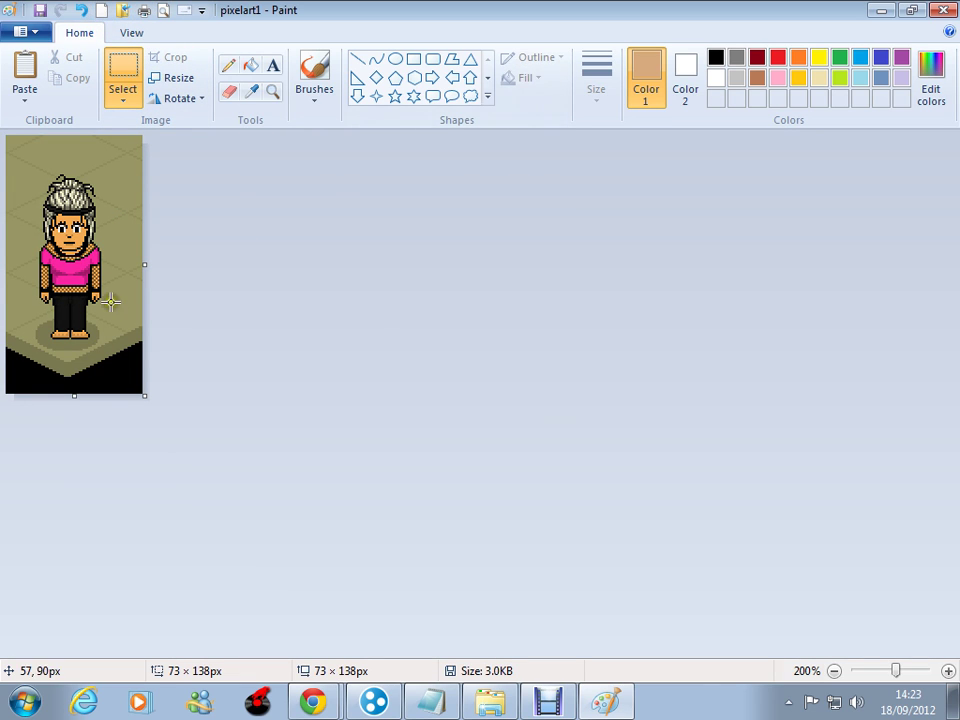
# Sample the avatar's orange skin colour and fill the main area of both black trouser legs with it at 600% zoom
pyautogui.click(900, 672)
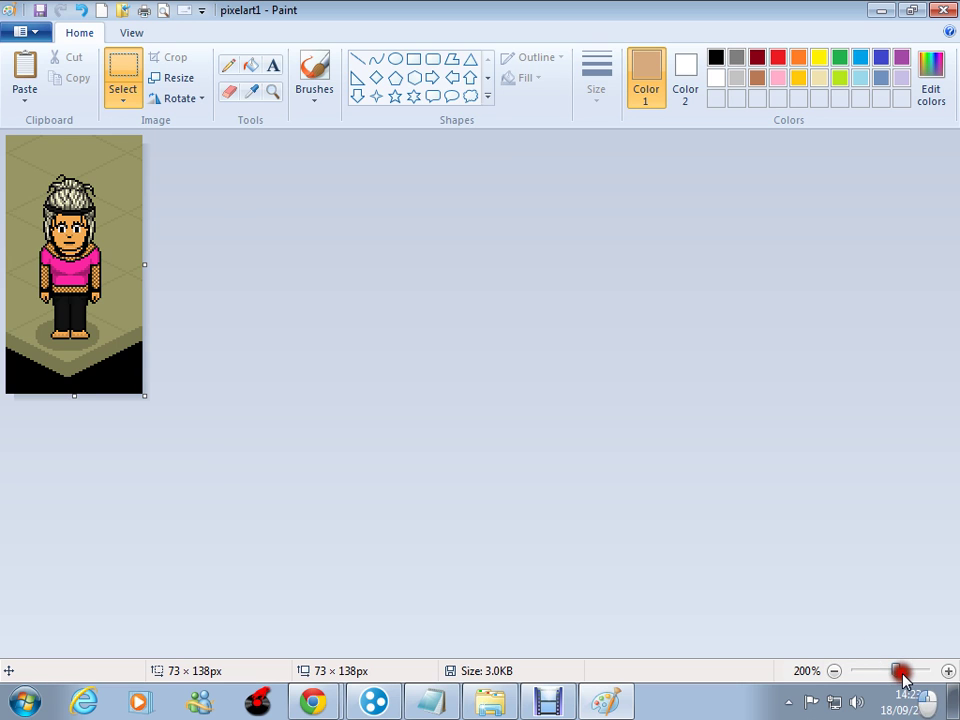
pyautogui.click(909, 673)
pyautogui.moveTo(909, 673); pyautogui.dragTo(930, 663)
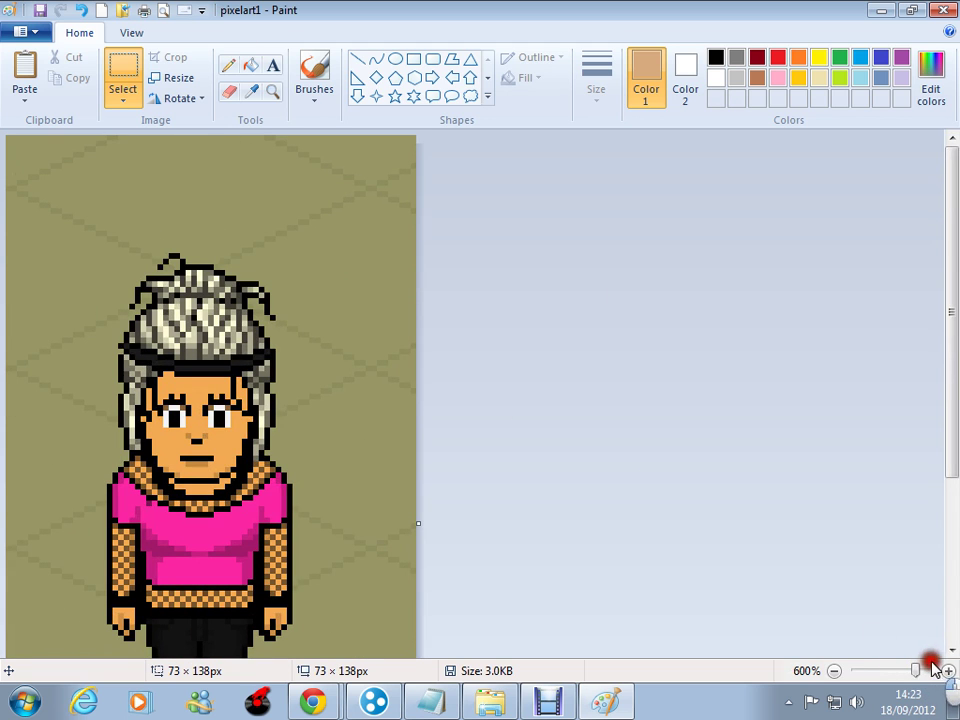
pyautogui.click(938, 399)
pyautogui.moveTo(953, 360); pyautogui.dragTo(926, 431)
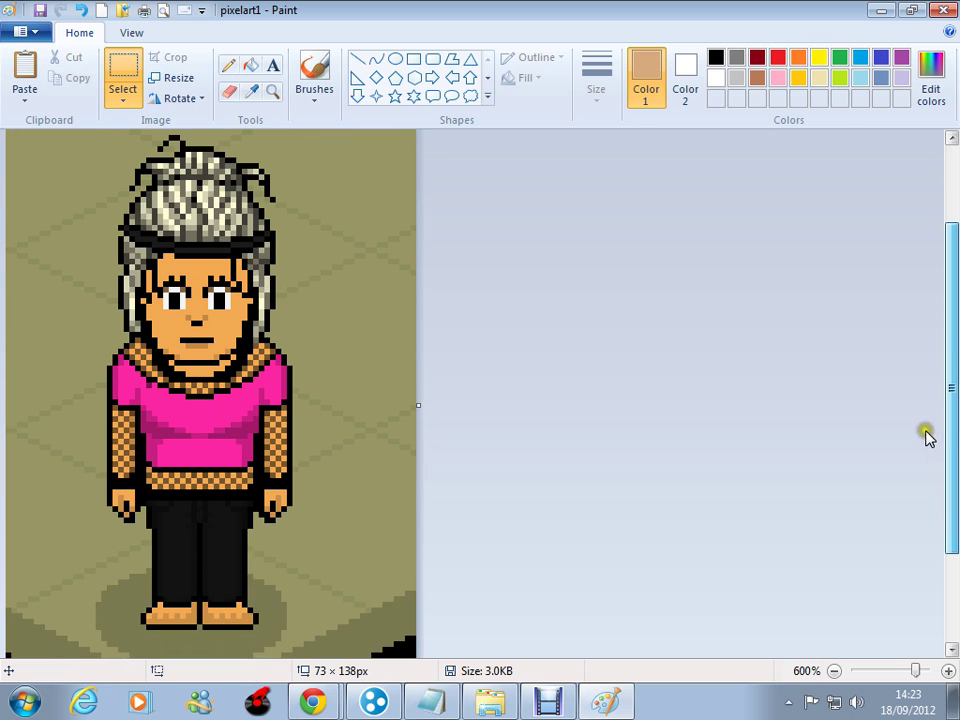
pyautogui.click(250, 91)
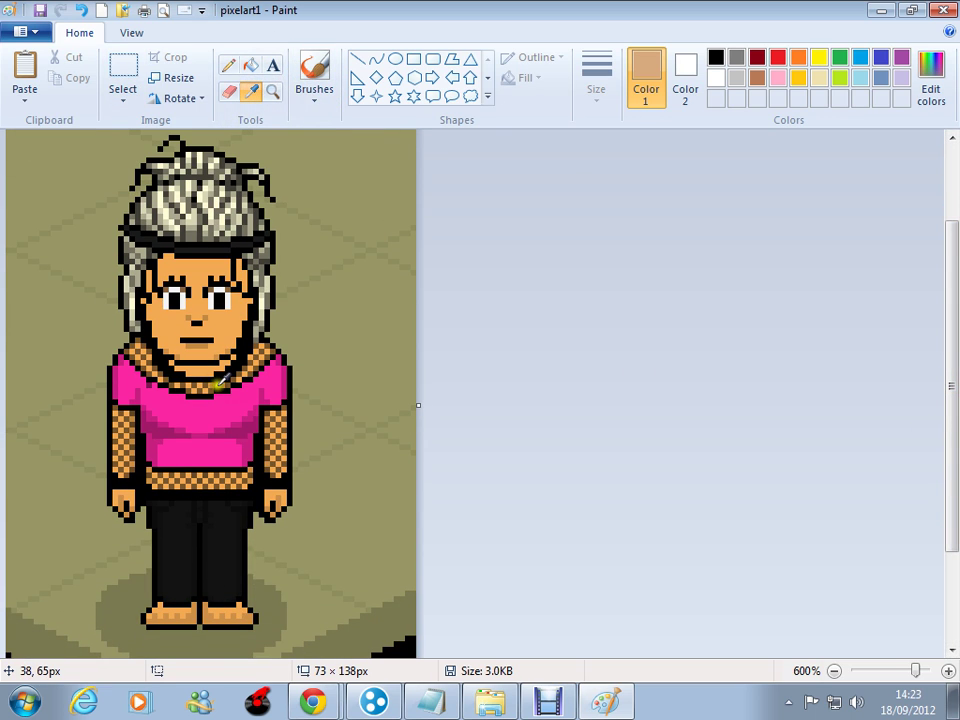
pyautogui.click(207, 386)
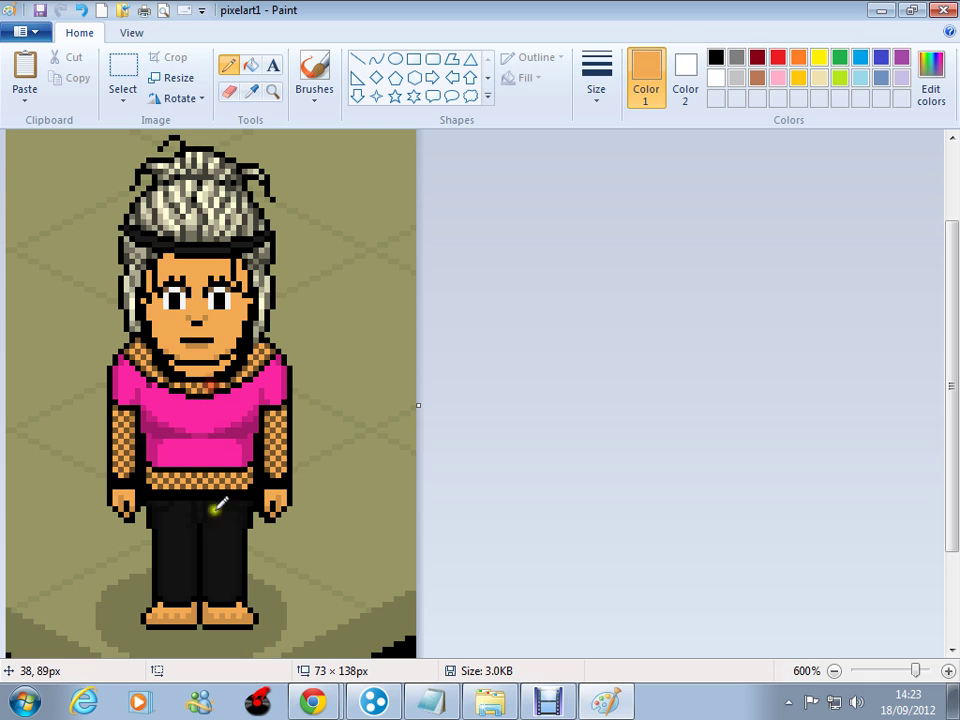
pyautogui.click(251, 65)
pyautogui.click(230, 540)
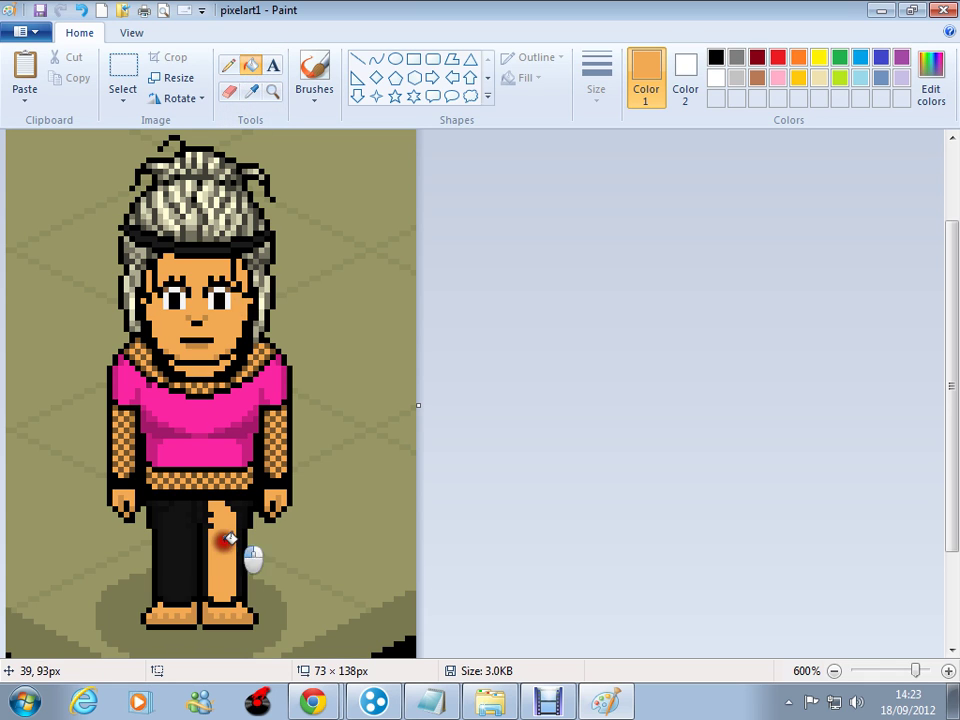
pyautogui.click(188, 547)
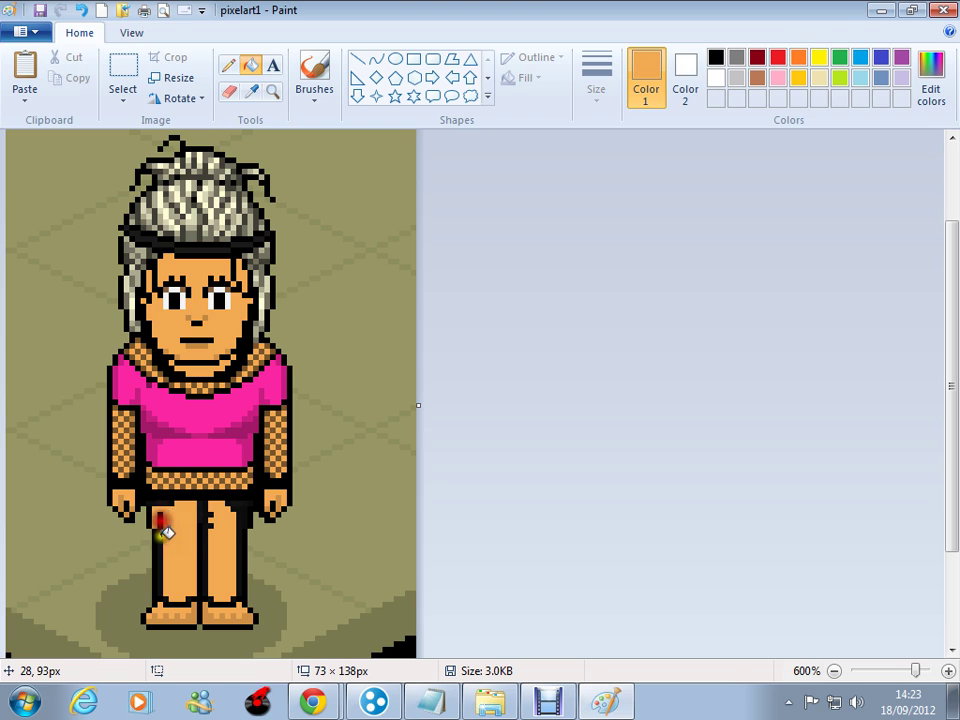
# Fill the remaining dark shading patches on both trouser legs with the skin colour, leaving only the black outlines
pyautogui.click(162, 545)
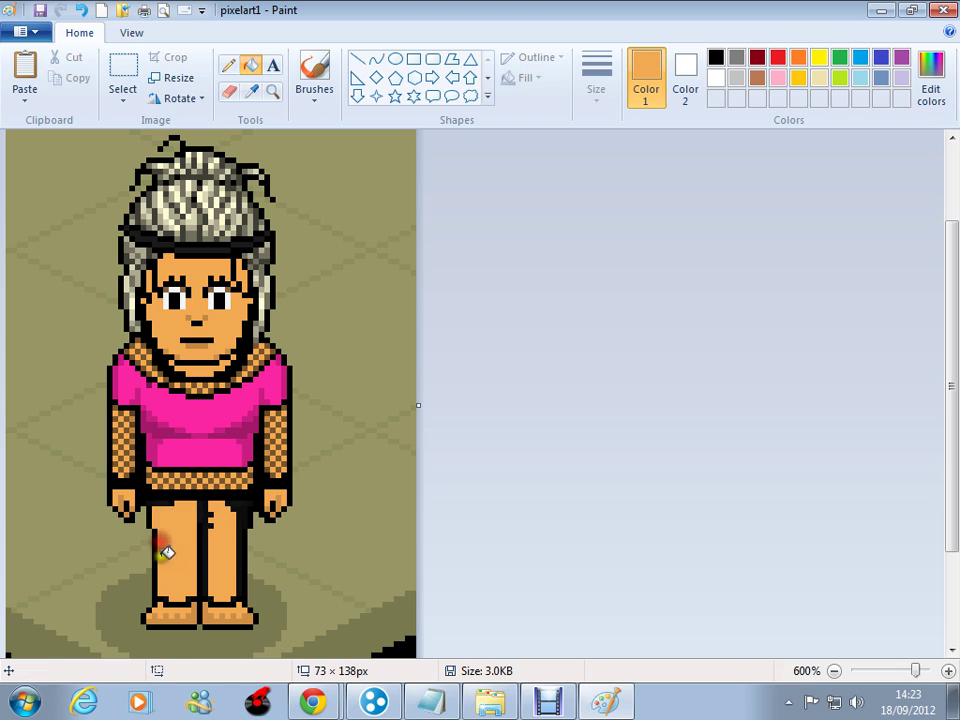
pyautogui.click(217, 512)
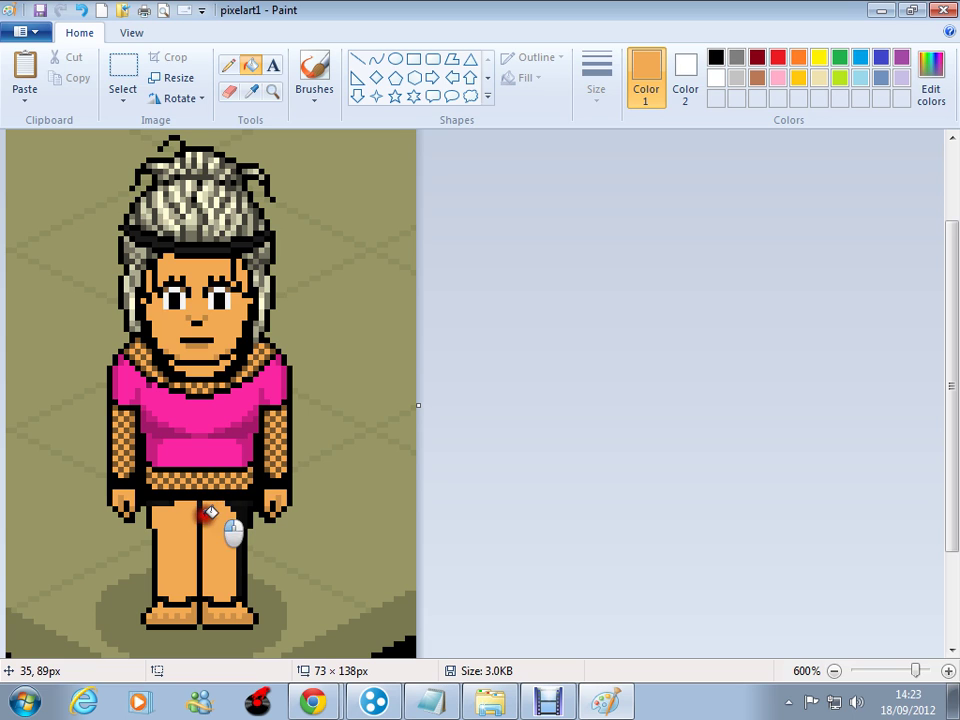
pyautogui.click(240, 505)
pyautogui.click(236, 509)
pyautogui.click(241, 526)
pyautogui.click(238, 548)
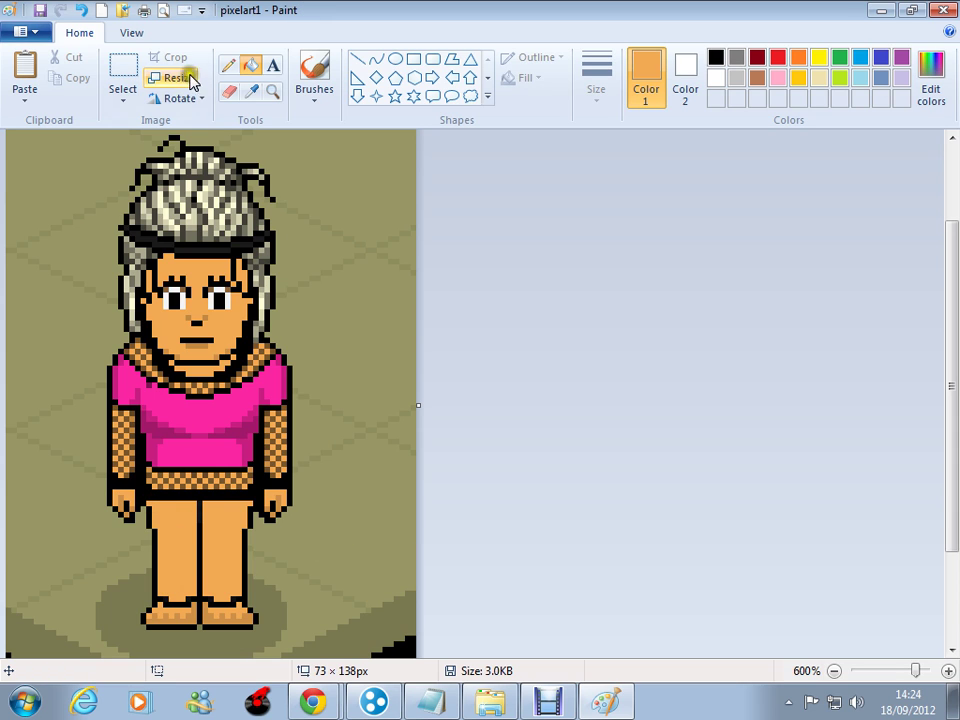
pyautogui.click(249, 92)
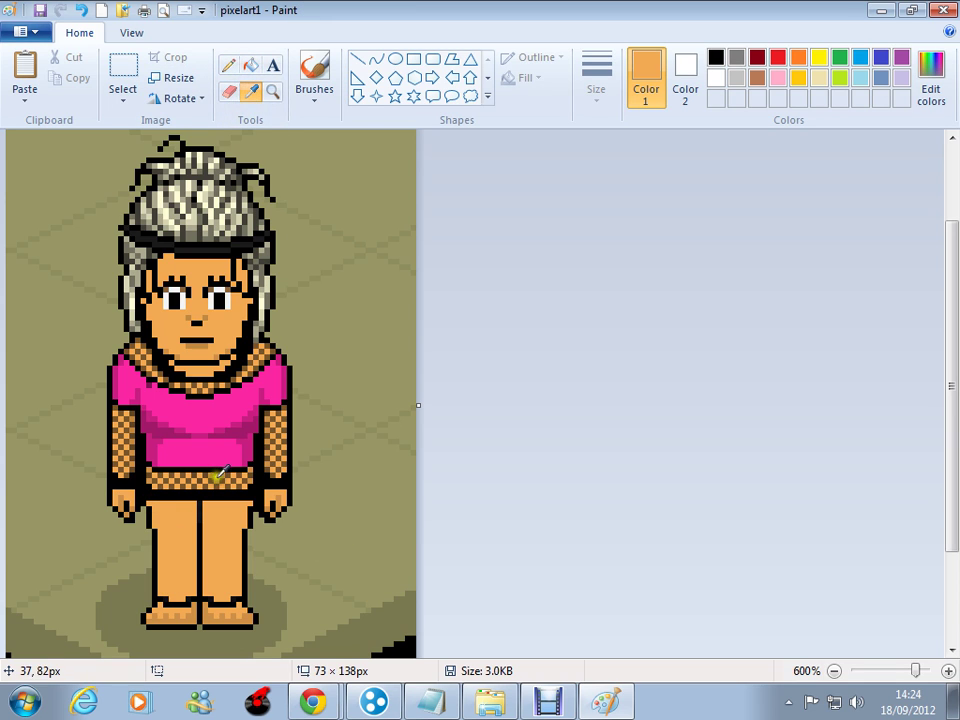
pyautogui.click(205, 488)
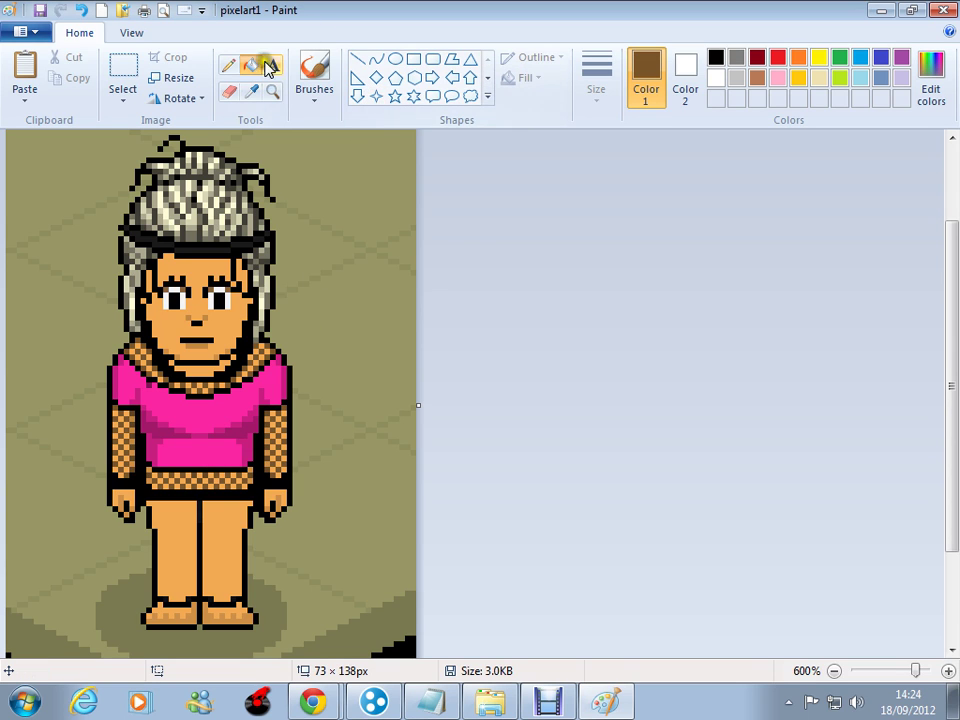
pyautogui.click(229, 66)
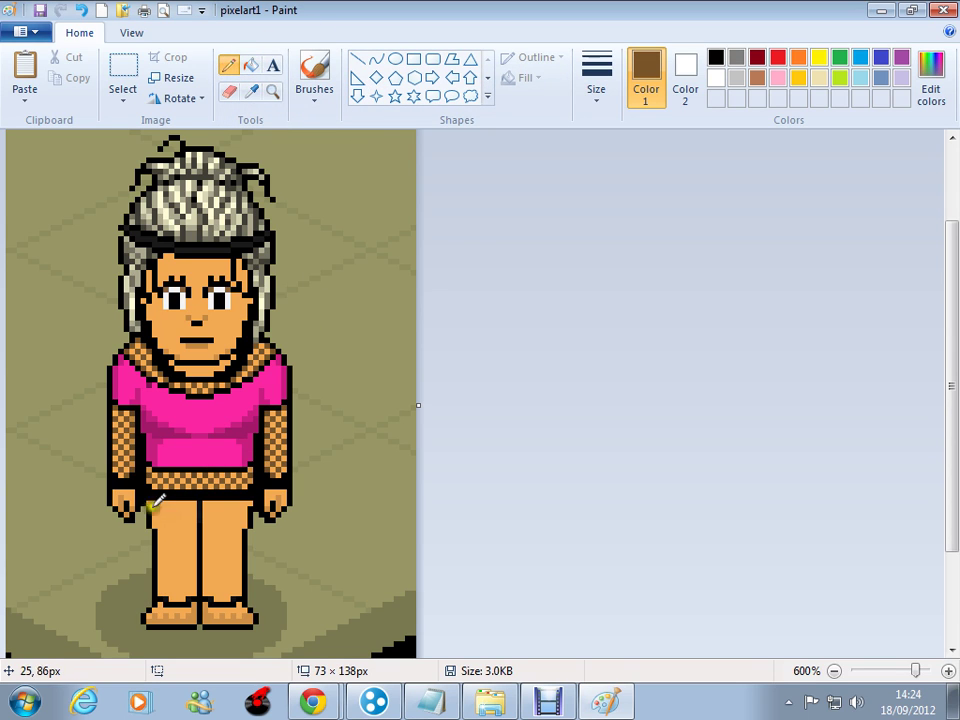
pyautogui.click(252, 91)
pyautogui.click(161, 510)
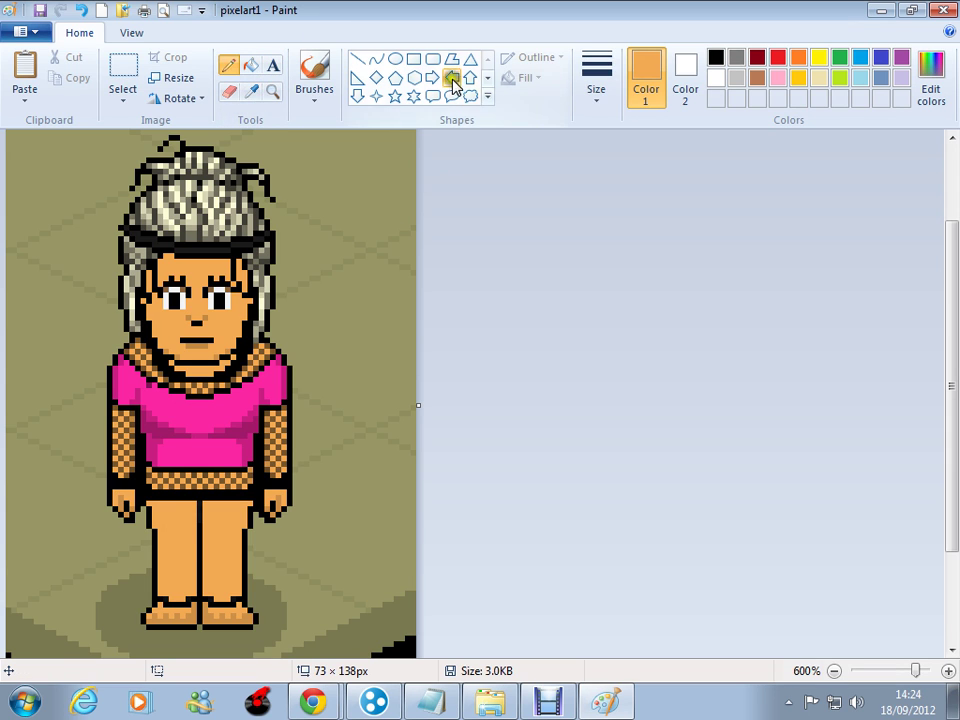
# Try to brush skin colour over the black waistline and the top of the line between the legs, and undo the stroke
pyautogui.click(314, 78)
pyautogui.click(182, 495)
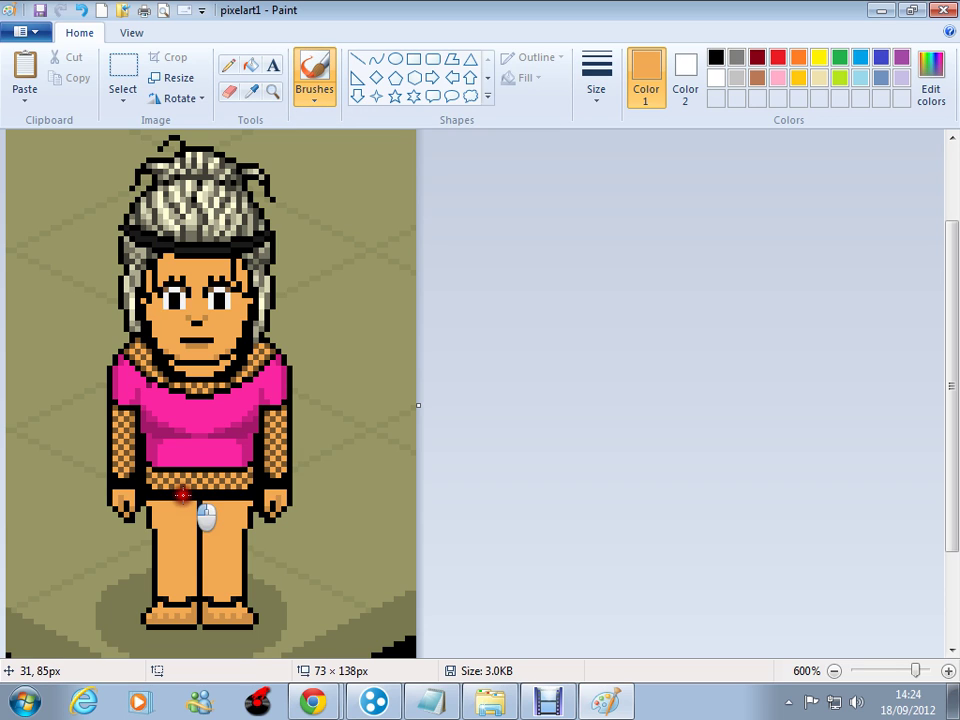
pyautogui.moveTo(182, 495)
pyautogui.mouseDown()
pyautogui.moveTo(206, 495)
pyautogui.moveTo(198, 508)
pyautogui.mouseUp()
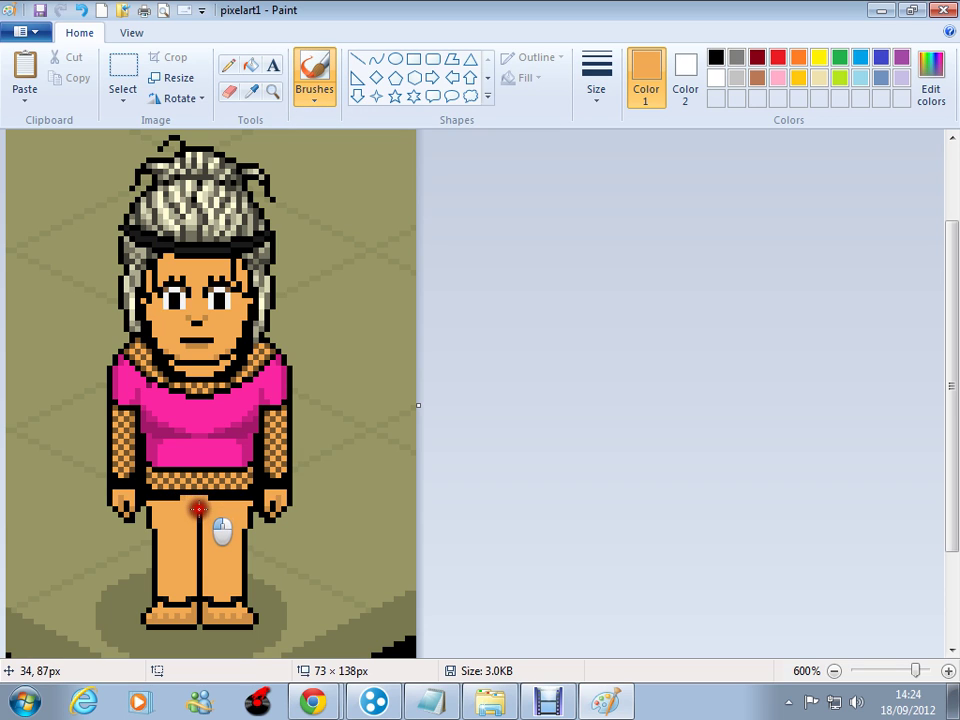
pyautogui.click(61, 10)
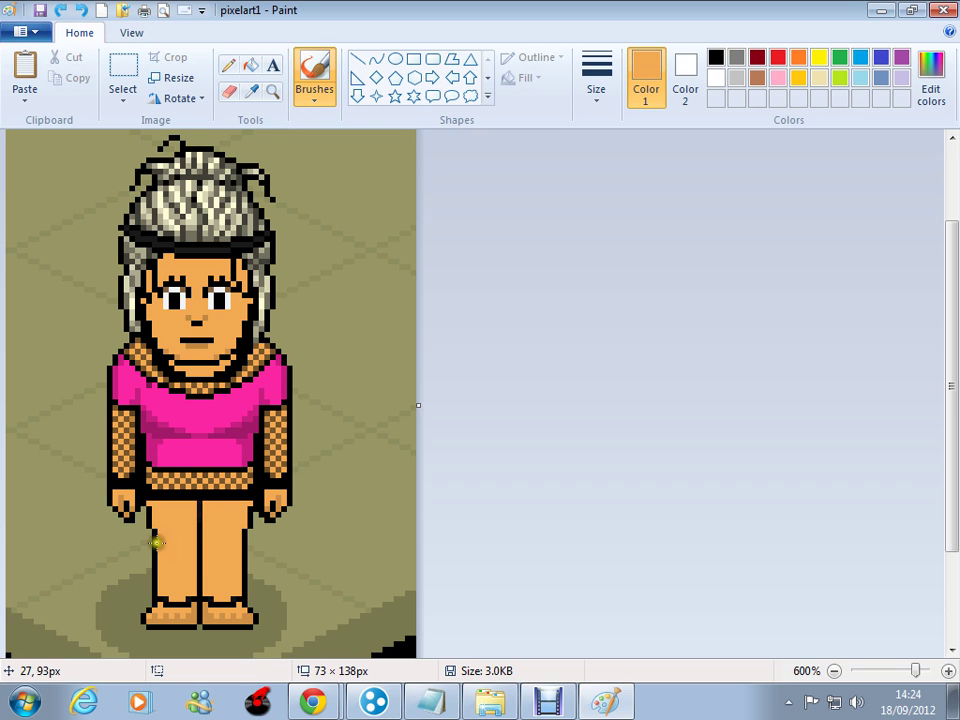
# Brush the skin colour over the black waistline and the top of the line between the avatar's legs
pyautogui.moveTo(156, 492)
pyautogui.mouseDown()
pyautogui.moveTo(249, 486)
pyautogui.moveTo(248, 500)
pyautogui.moveTo(149, 496)
pyautogui.moveTo(202, 497)
pyautogui.moveTo(155, 497)
pyautogui.mouseUp()
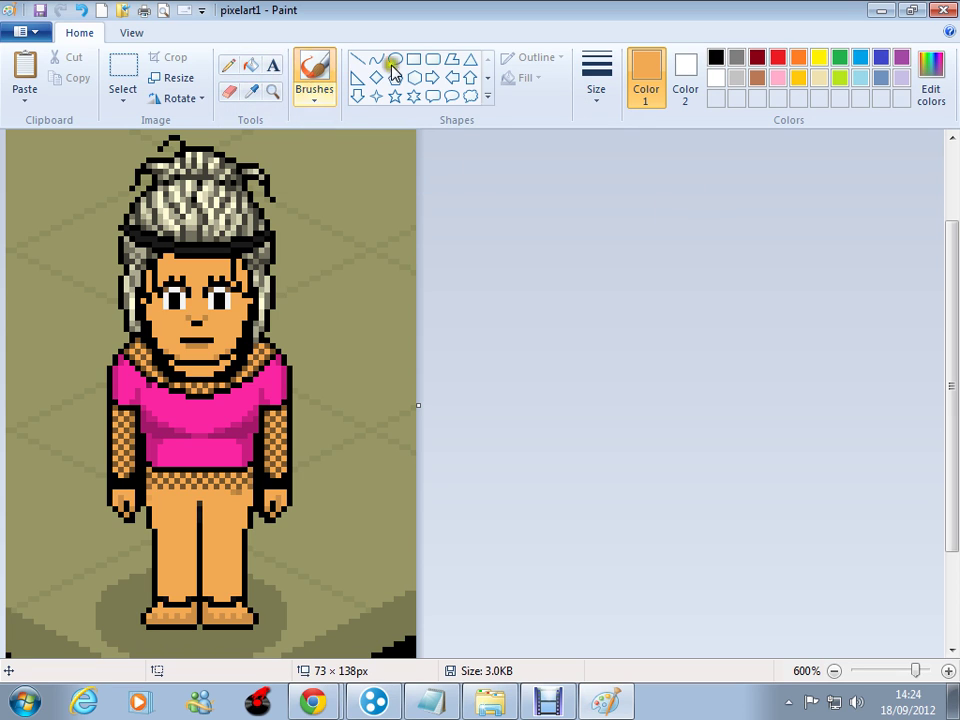
# Sample the shirt's bright pink and paint briefs across the hips below the fishnet band, tapering to a rounded lower edge between the legs
pyautogui.click(251, 91)
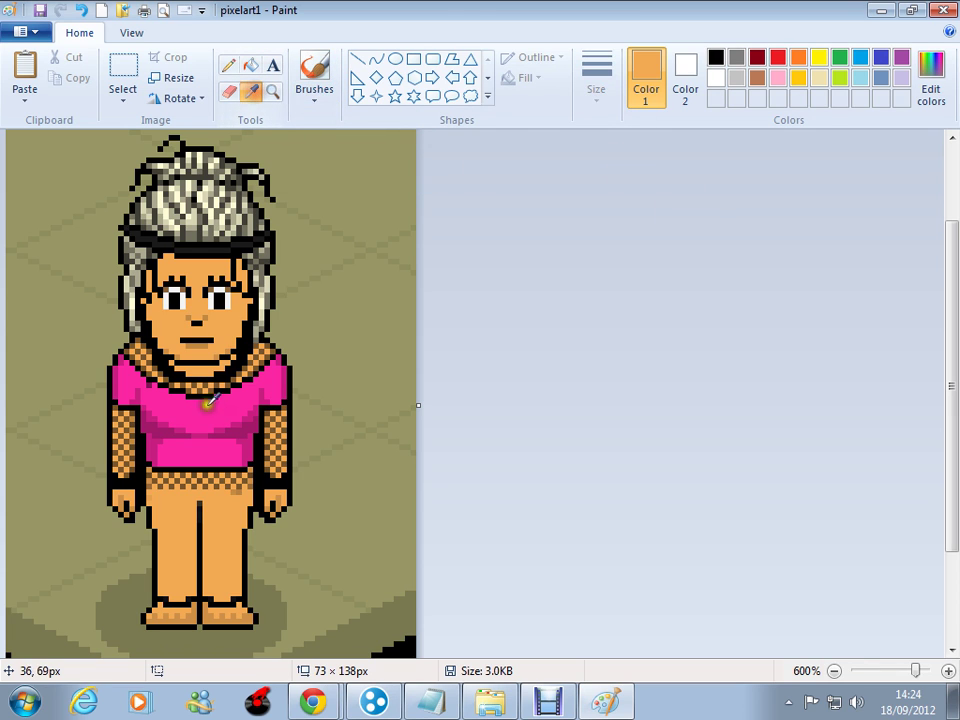
pyautogui.click(217, 404)
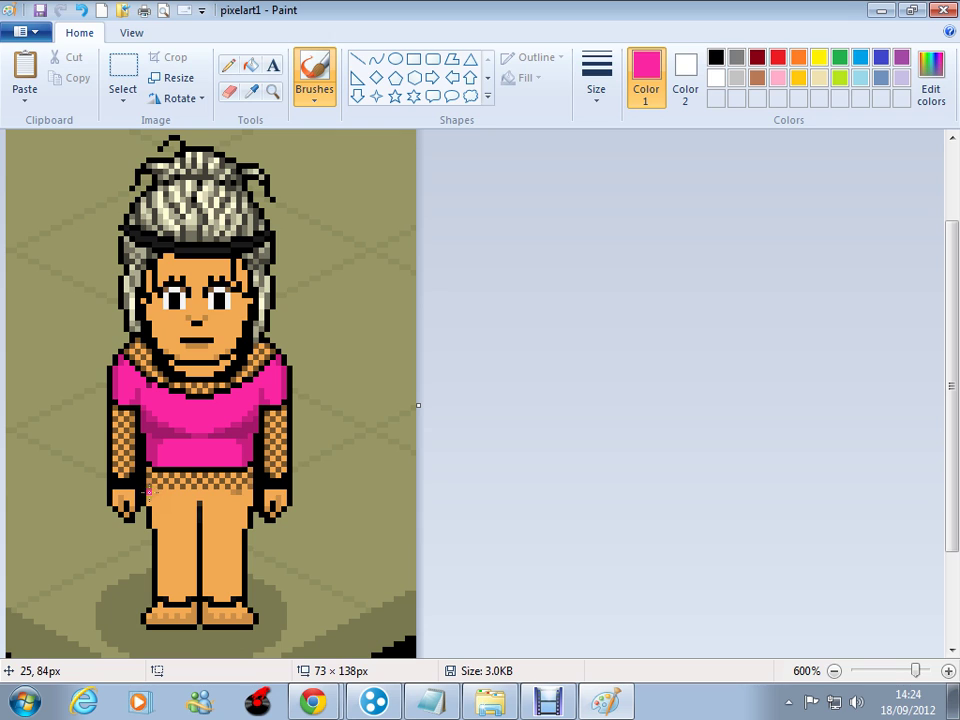
pyautogui.moveTo(149, 492)
pyautogui.mouseDown()
pyautogui.moveTo(168, 498)
pyautogui.moveTo(156, 492)
pyautogui.moveTo(247, 483)
pyautogui.moveTo(245, 494)
pyautogui.moveTo(240, 488)
pyautogui.mouseUp()
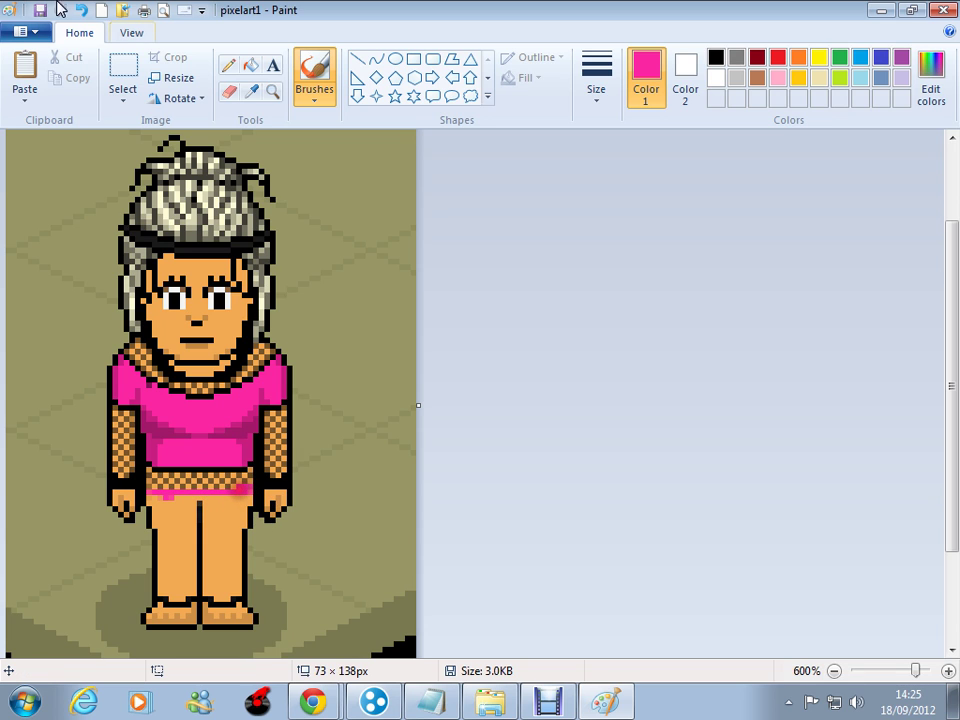
pyautogui.click(82, 11)
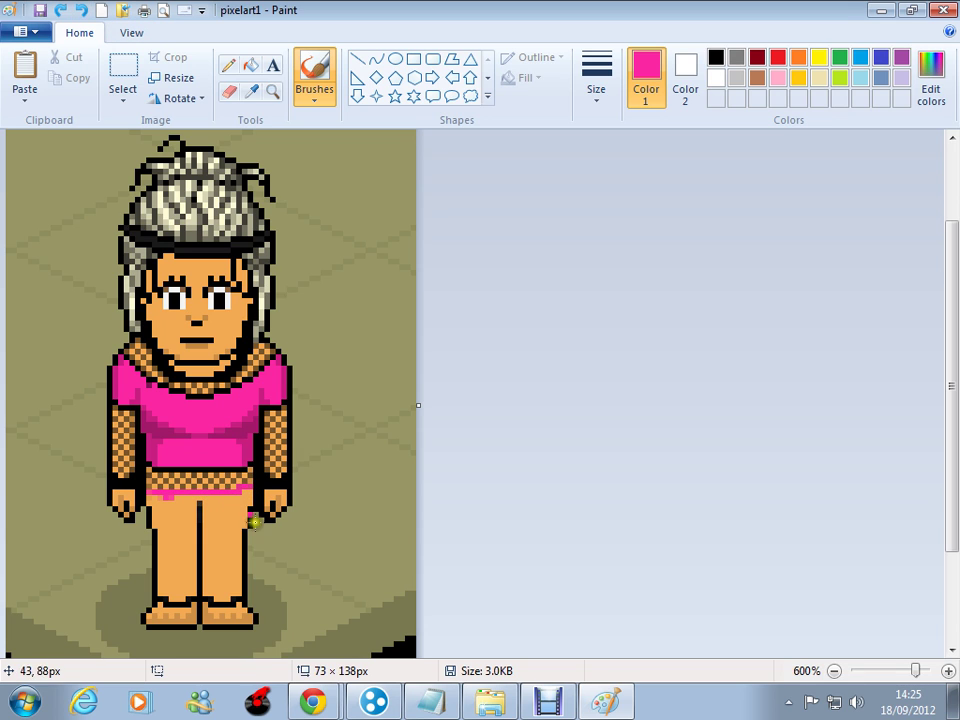
pyautogui.click(60, 10)
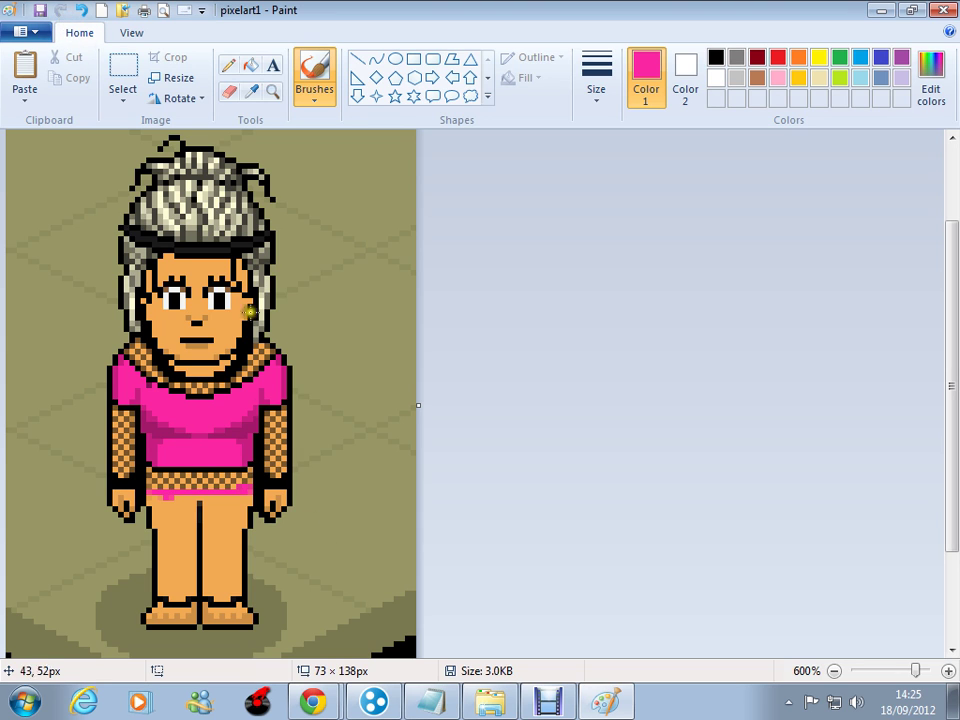
pyautogui.moveTo(150, 487)
pyautogui.mouseDown()
pyautogui.moveTo(238, 484)
pyautogui.moveTo(185, 483)
pyautogui.moveTo(149, 501)
pyautogui.moveTo(205, 503)
pyautogui.moveTo(154, 503)
pyautogui.moveTo(205, 517)
pyautogui.moveTo(247, 495)
pyautogui.moveTo(189, 517)
pyautogui.moveTo(224, 506)
pyautogui.moveTo(189, 501)
pyautogui.moveTo(225, 500)
pyautogui.moveTo(185, 495)
pyautogui.moveTo(237, 499)
pyautogui.moveTo(212, 497)
pyautogui.moveTo(251, 489)
pyautogui.moveTo(207, 515)
pyautogui.moveTo(243, 490)
pyautogui.moveTo(220, 500)
pyautogui.moveTo(167, 489)
pyautogui.moveTo(214, 499)
pyautogui.moveTo(174, 499)
pyautogui.moveTo(182, 504)
pyautogui.moveTo(169, 514)
pyautogui.moveTo(210, 513)
pyautogui.mouseUp()
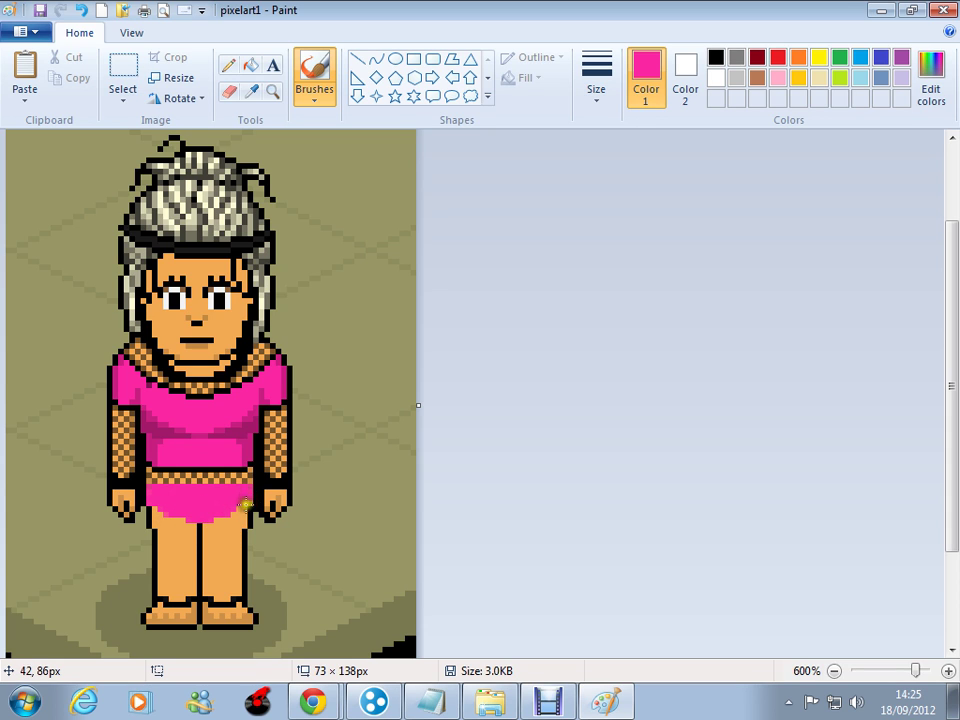
pyautogui.moveTo(245, 503); pyautogui.dragTo(248, 501)
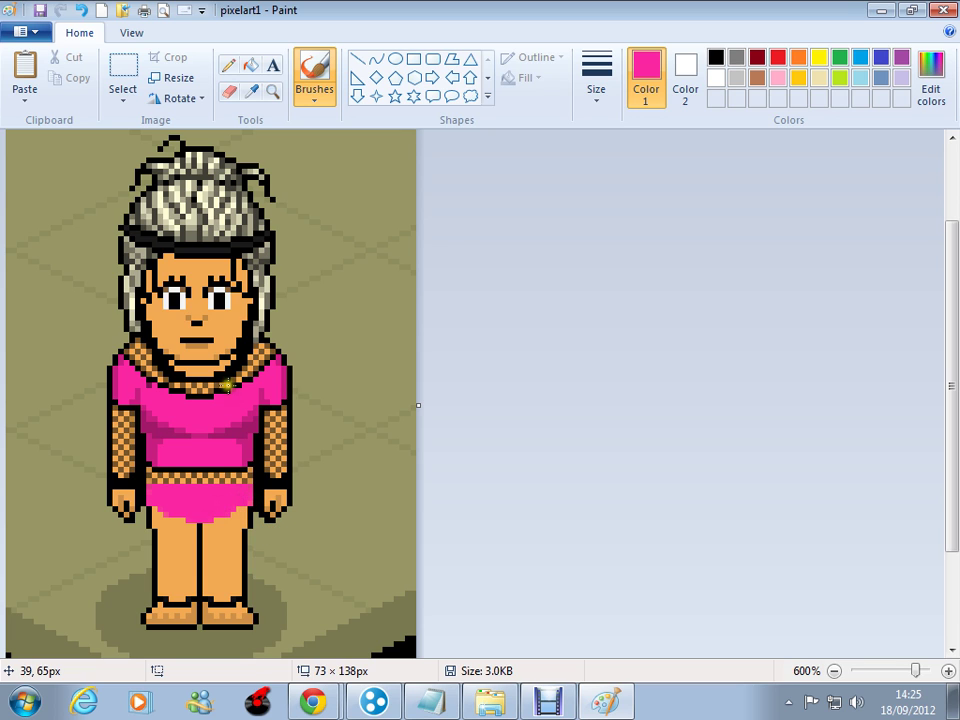
pyautogui.click(228, 65)
pyautogui.click(236, 505)
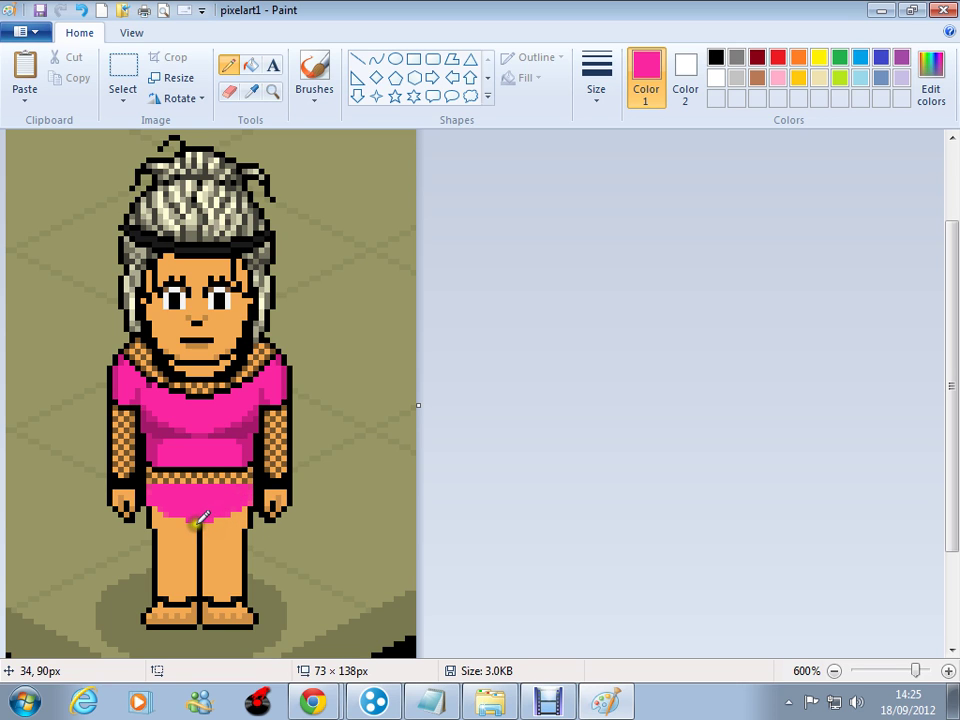
# Sample the fishnet's dark brown and pencil alternating pixels along the upper rows of the pink briefs, undoing any misplaced pixel
pyautogui.click(251, 91)
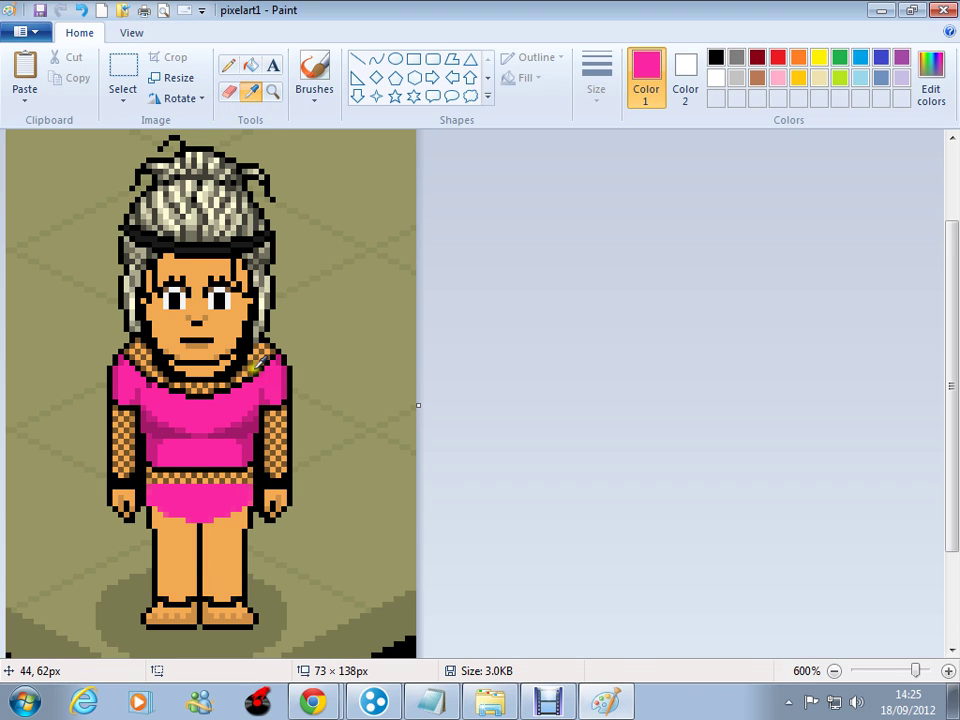
pyautogui.click(252, 369)
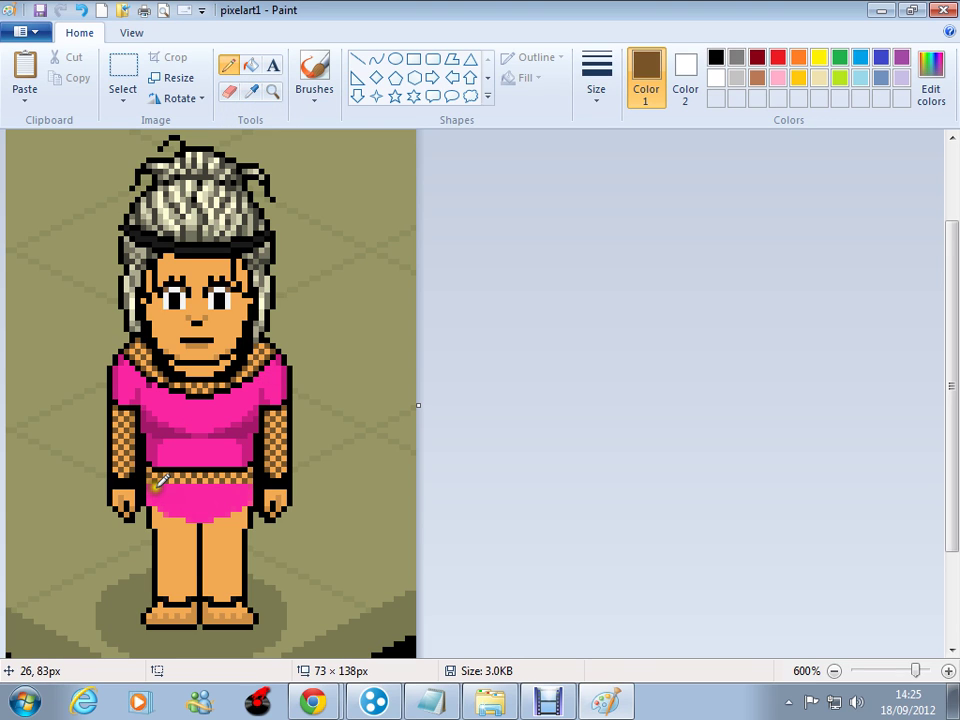
pyautogui.moveTo(153, 481); pyautogui.dragTo(162, 481)
pyautogui.click(149, 496)
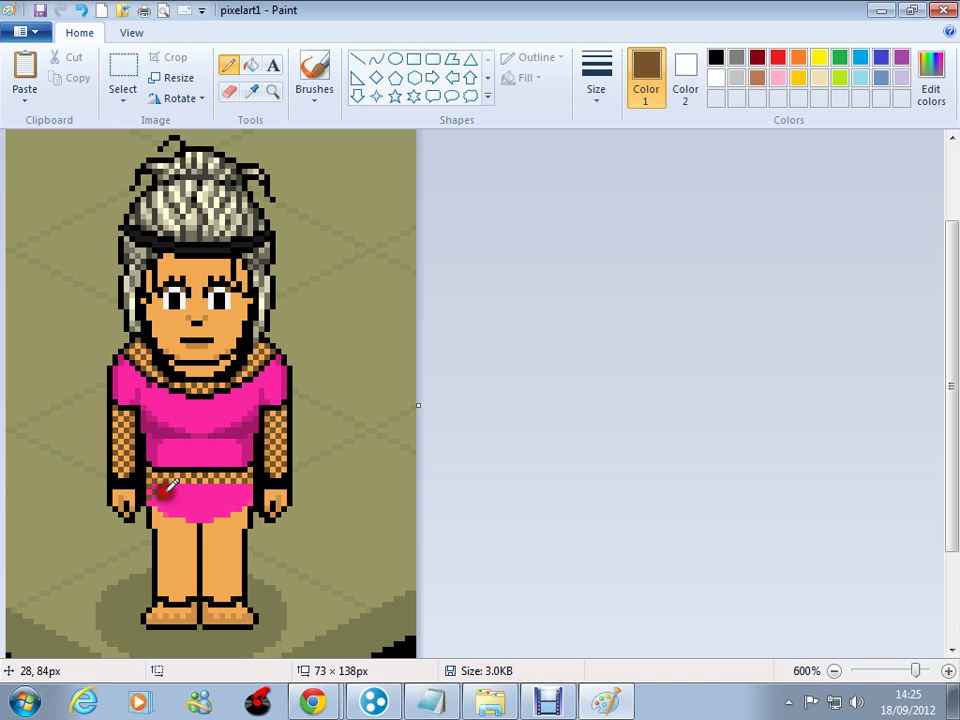
pyautogui.click(171, 492)
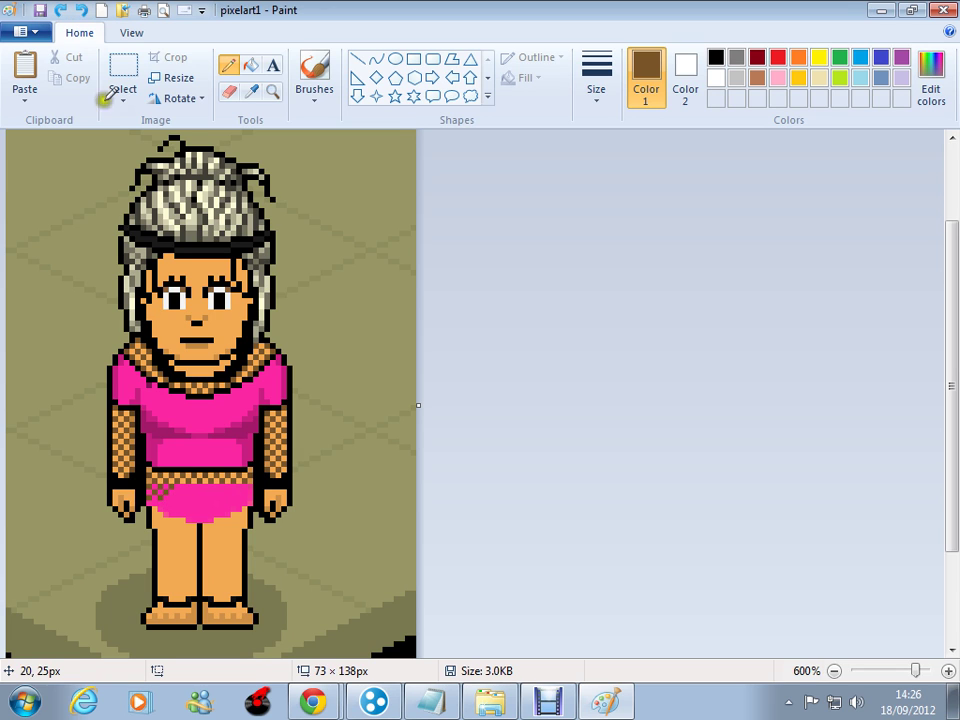
pyautogui.click(184, 482)
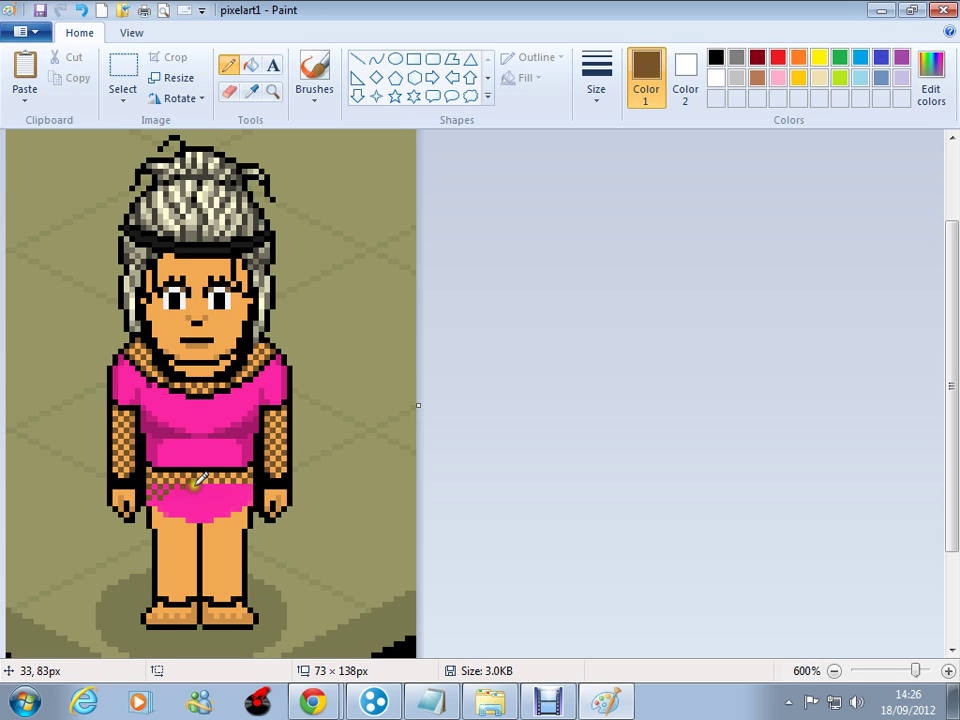
pyautogui.click(207, 481)
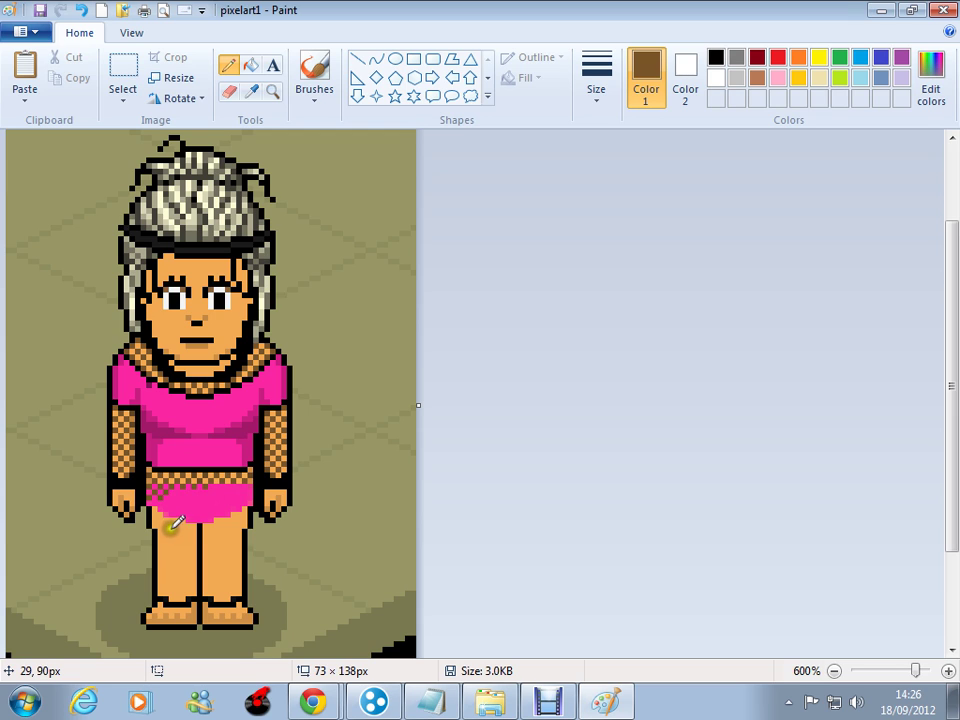
# Continue the dark brown checker pattern down the left side of the briefs and onto the top of the left thigh
pyautogui.click(153, 497)
pyautogui.click(155, 509)
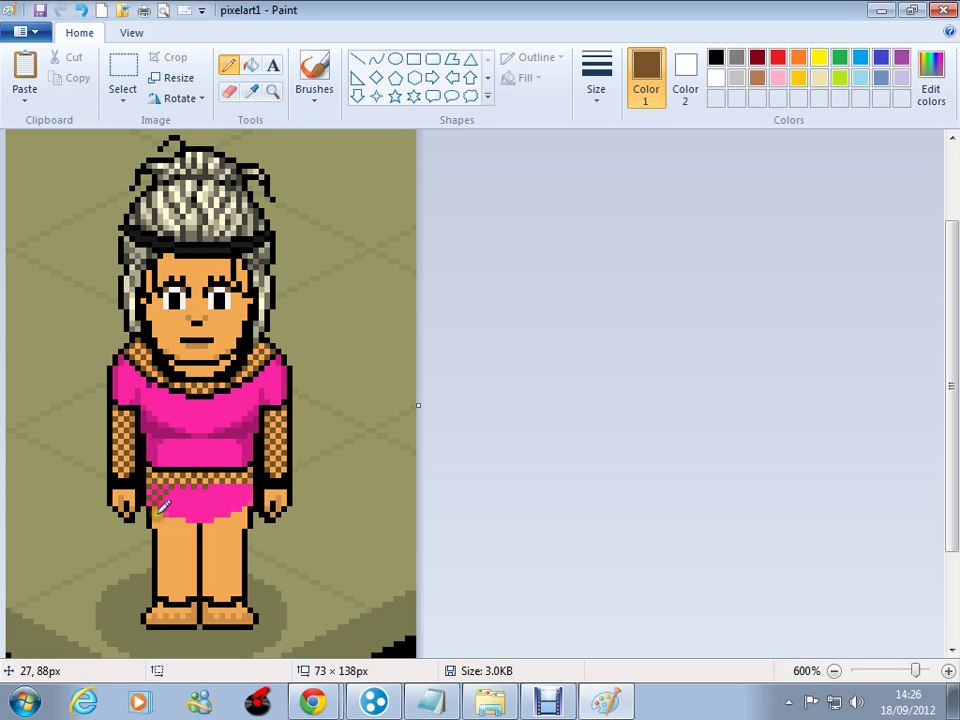
pyautogui.click(155, 512)
pyautogui.click(155, 525)
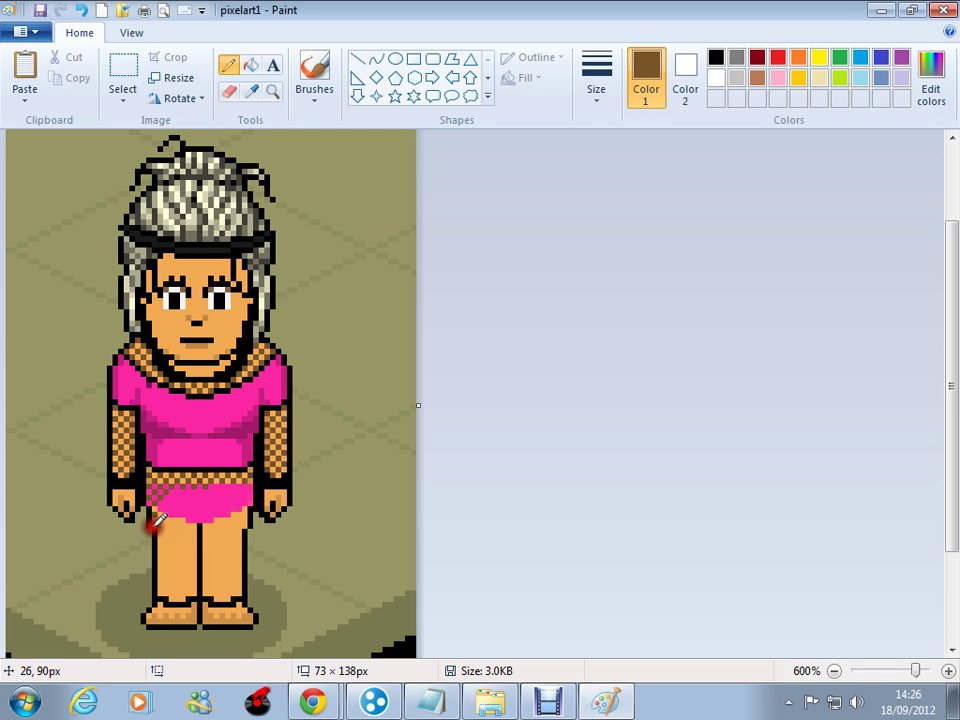
pyautogui.click(157, 505)
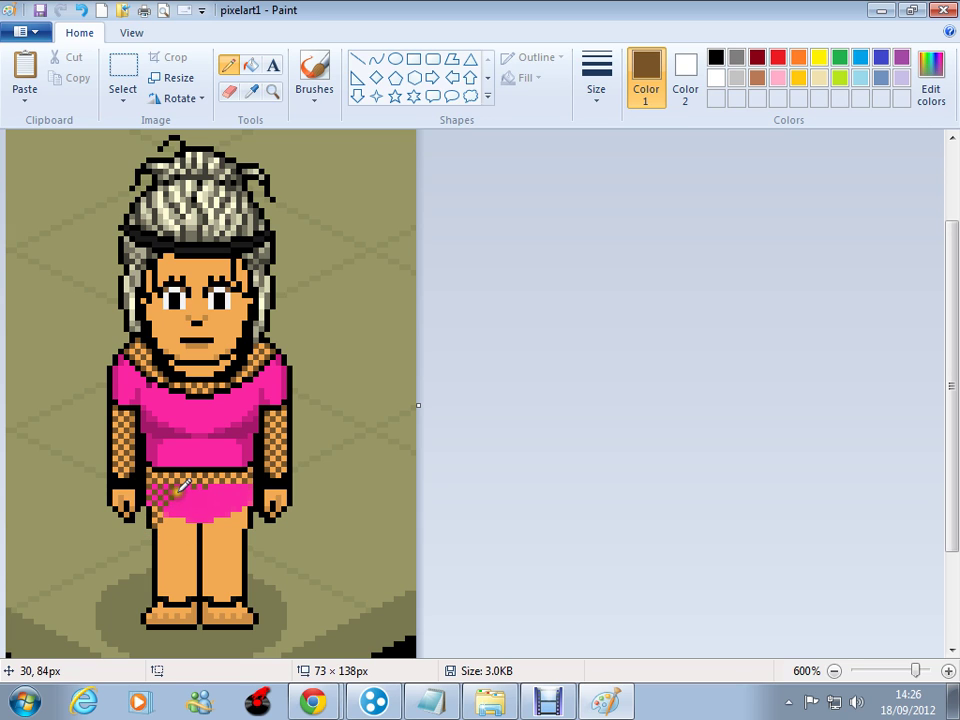
# Extend the brown checker pattern across the middle rows of the briefs' left half, and undo the misplaced pixels near the thigh
pyautogui.click(177, 492)
pyautogui.click(195, 493)
pyautogui.click(181, 495)
pyautogui.click(176, 500)
pyautogui.click(174, 518)
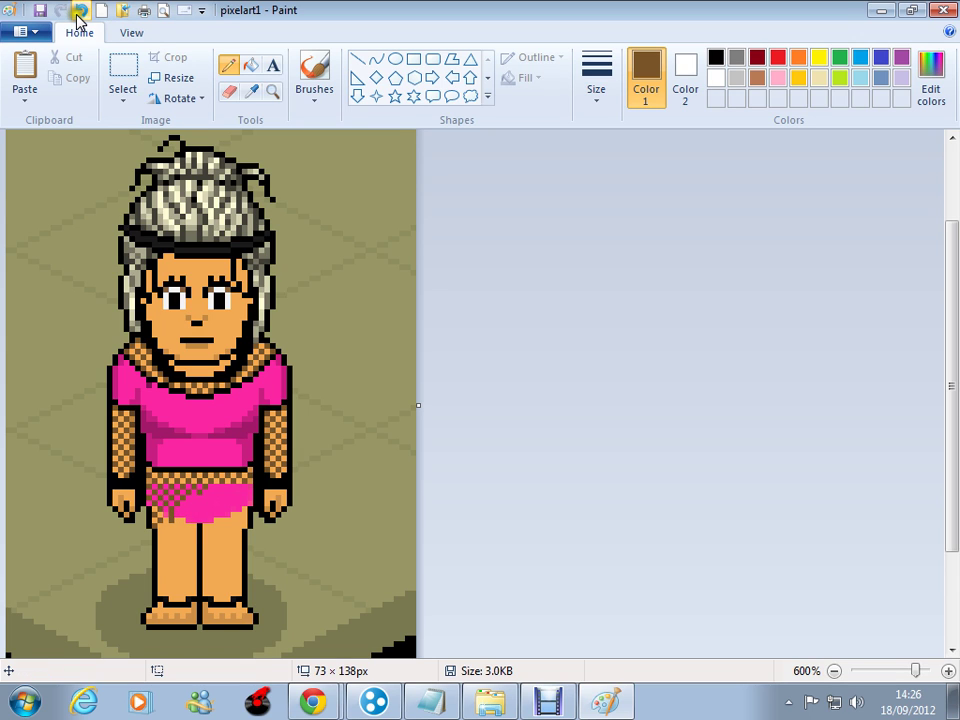
pyautogui.click(79, 18)
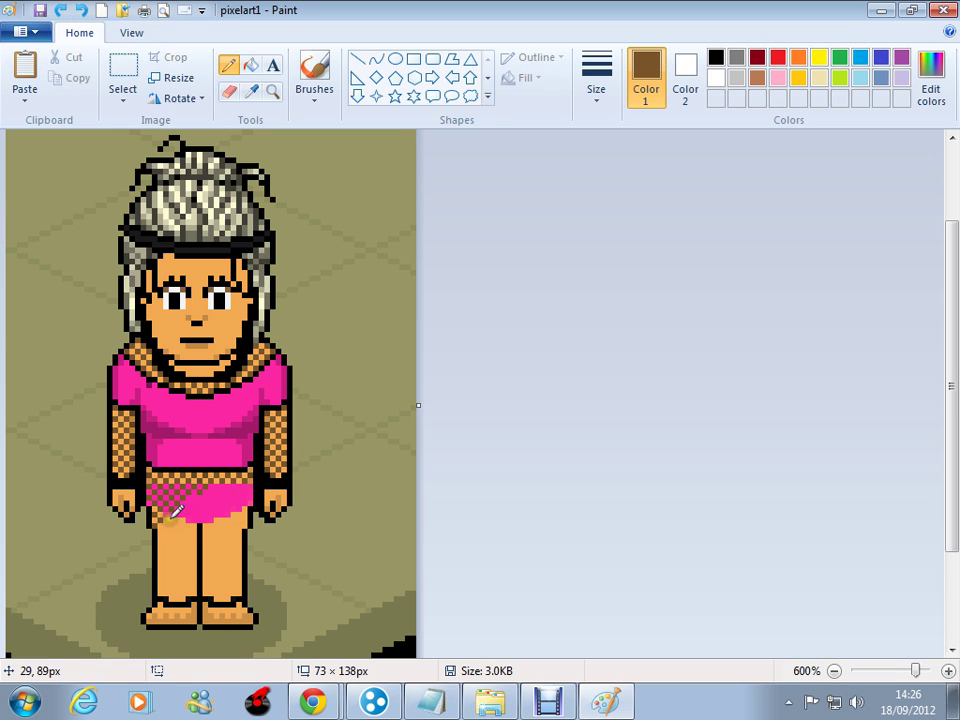
# Complete the brown checker pattern on the lower left part of the briefs, working diagonally up toward the centre
pyautogui.click(168, 516)
pyautogui.click(168, 519)
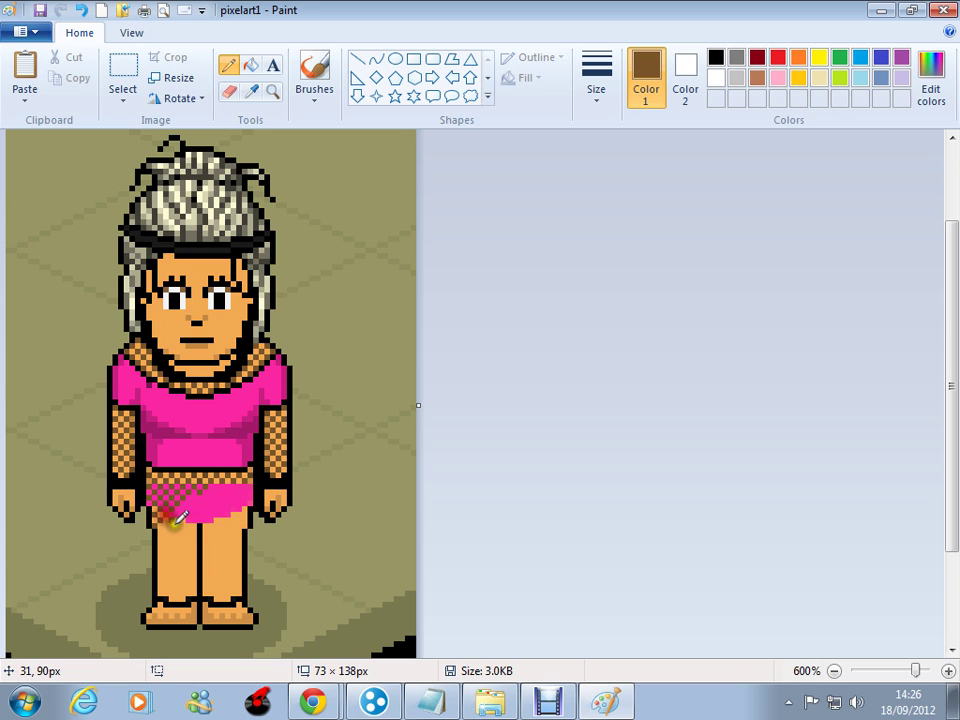
pyautogui.click(180, 509)
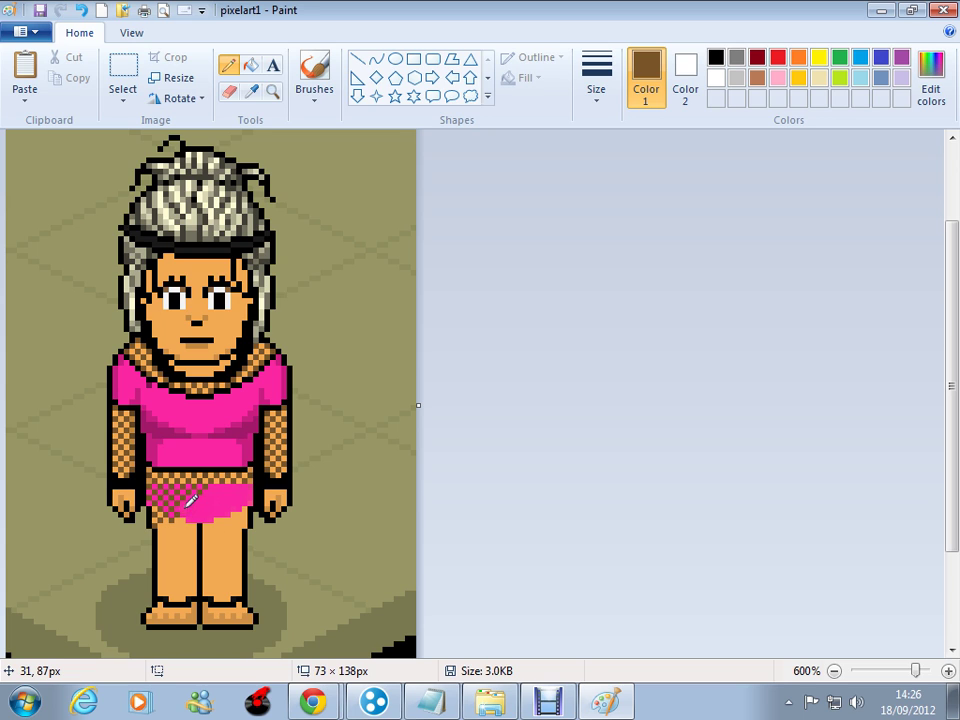
pyautogui.click(192, 502)
pyautogui.click(198, 501)
pyautogui.click(194, 498)
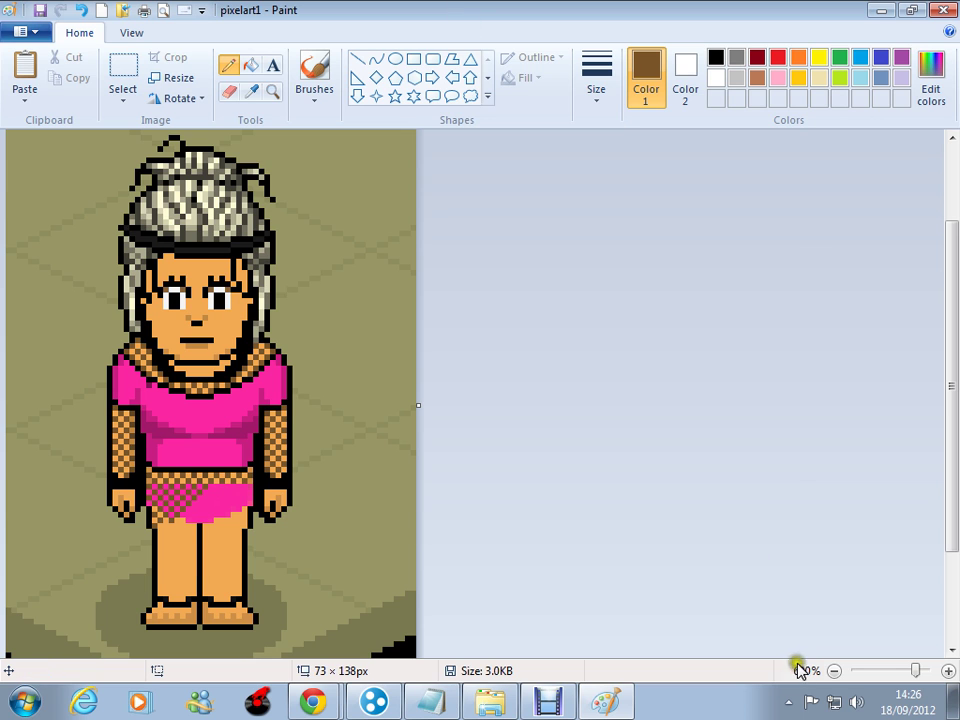
# At 500% zoom, add brown mesh pixels to the upper left thigh just below the briefs, undoing the misplaced ones
pyautogui.moveTo(916, 670)
pyautogui.mouseDown()
pyautogui.moveTo(891, 666)
pyautogui.moveTo(910, 668)
pyautogui.mouseUp()
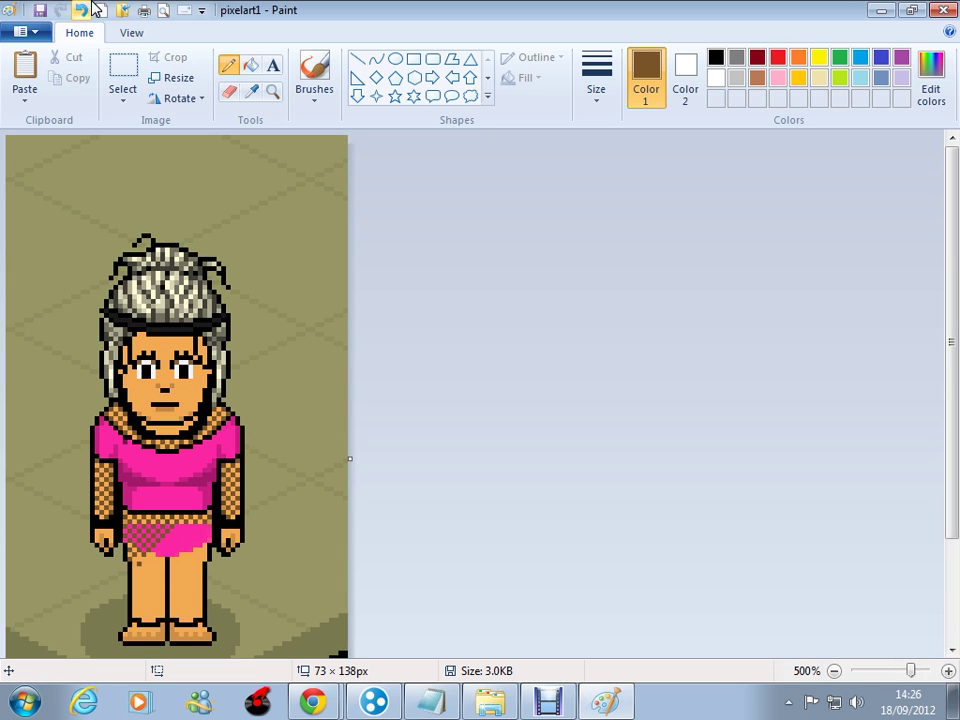
pyautogui.click(84, 8)
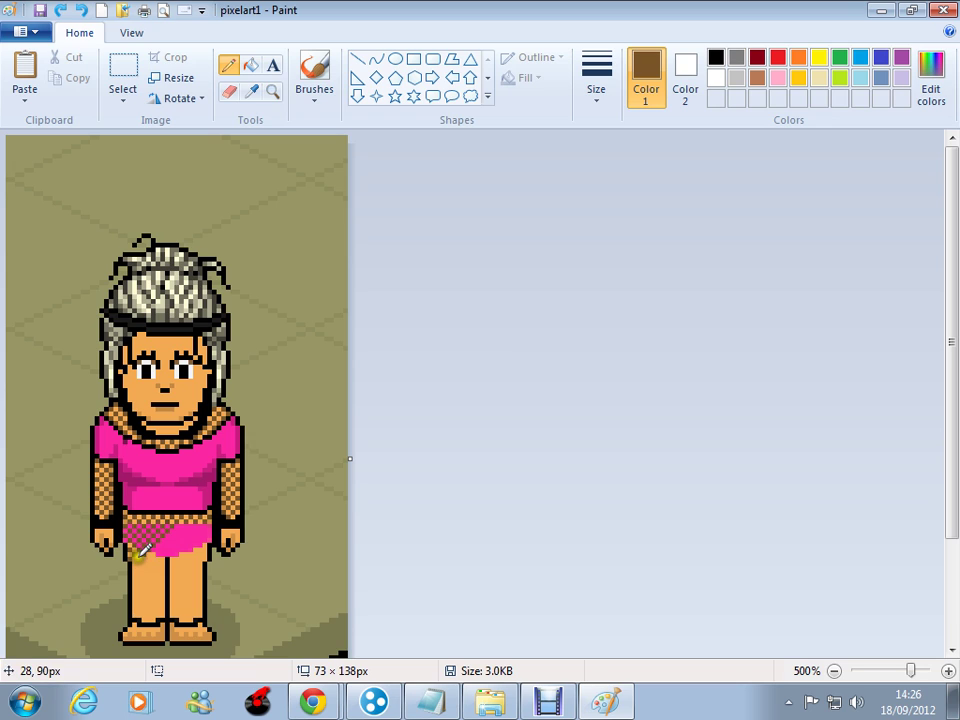
pyautogui.click(138, 559)
pyautogui.click(136, 560)
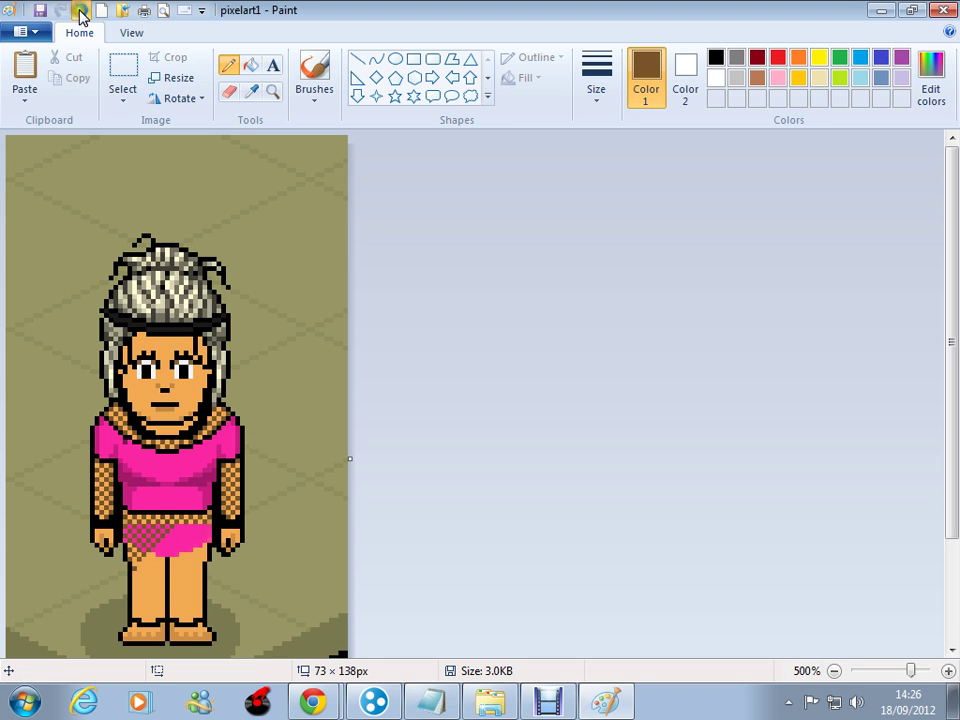
pyautogui.click(80, 14)
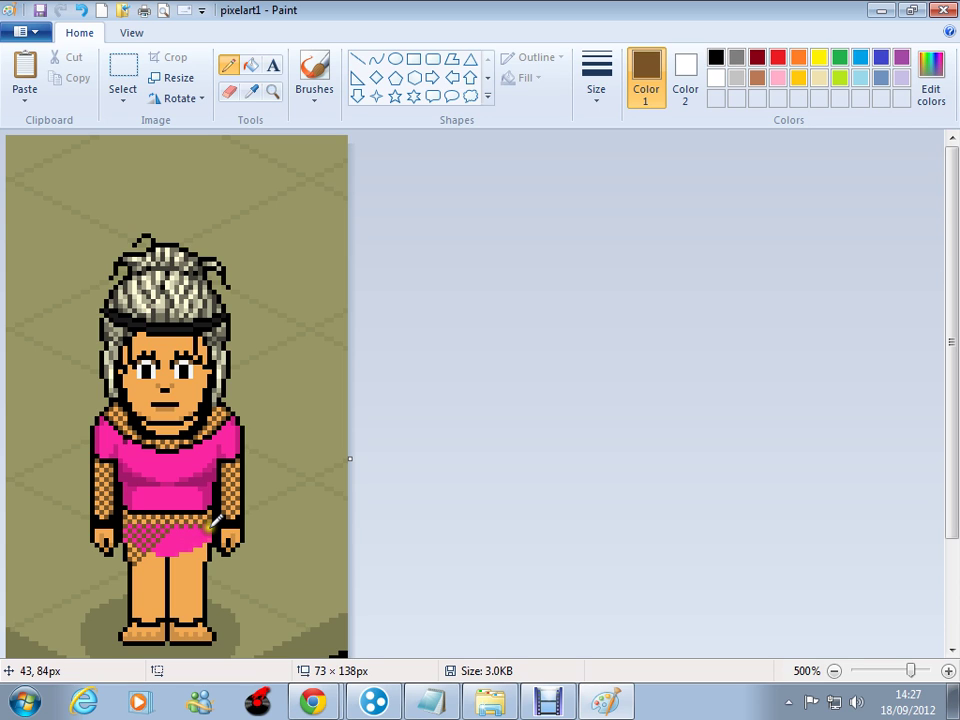
# Pencil alternating brown pixels along the upper rows of the briefs' right half, undoing the misplaced ones
pyautogui.click(80, 9)
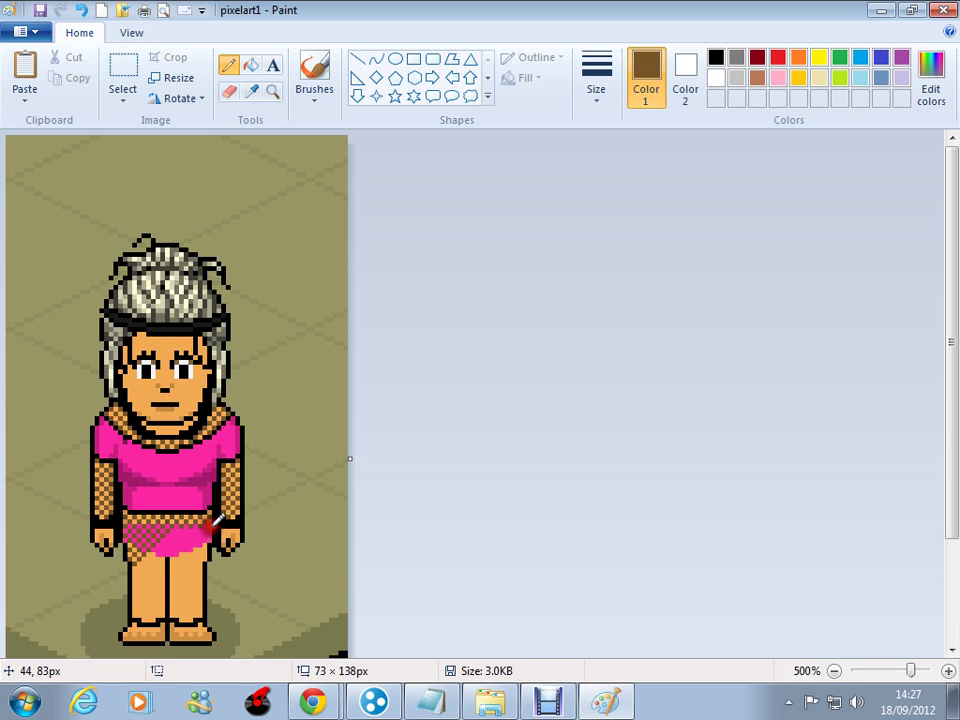
pyautogui.click(78, 10)
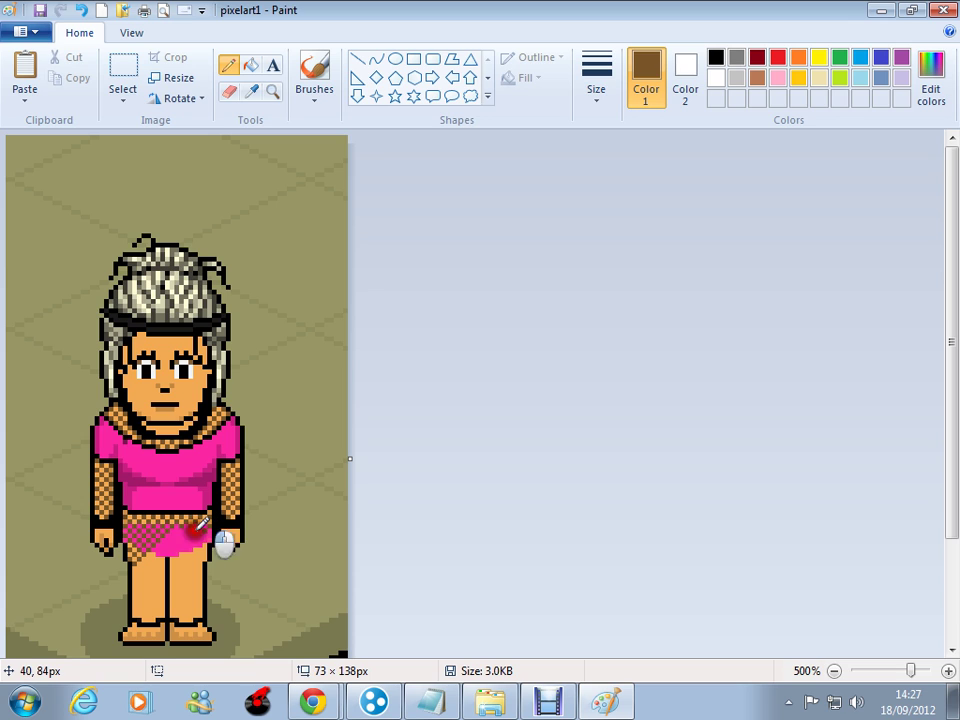
pyautogui.click(178, 527)
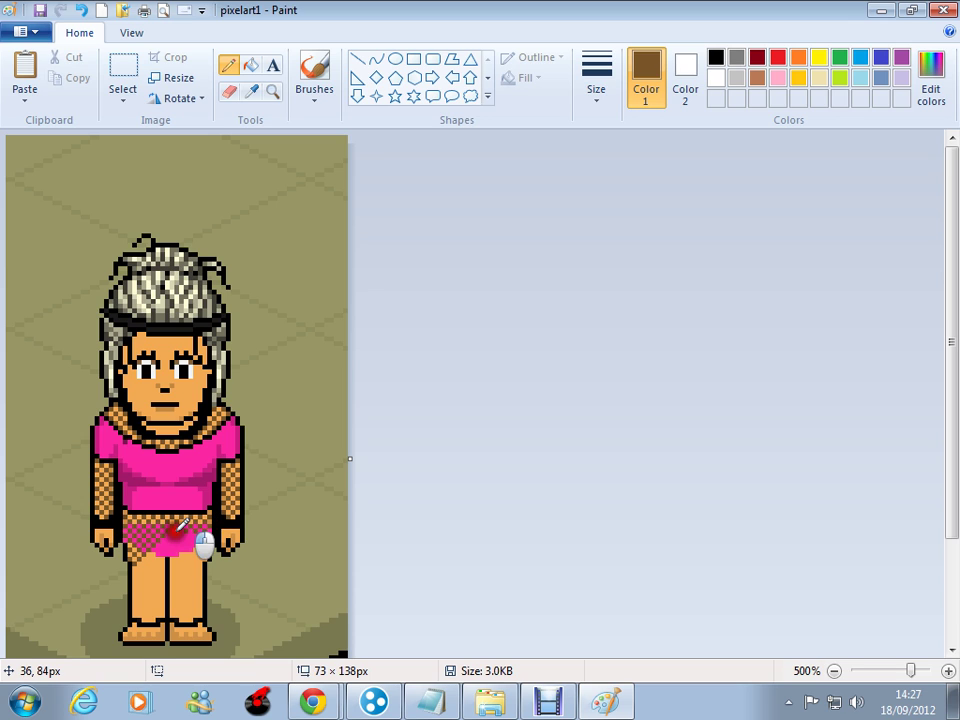
pyautogui.click(182, 530)
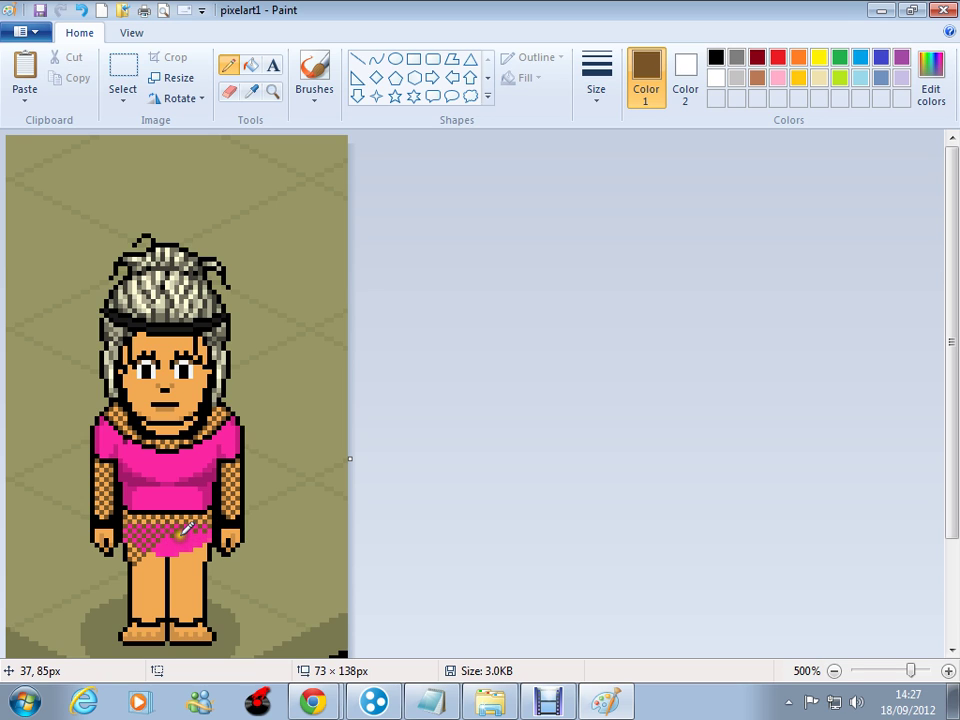
# Complete the brown checker pattern across the lower rows of the briefs' right half, working from the centre to the hip
pyautogui.click(184, 532)
pyautogui.click(190, 534)
pyautogui.click(175, 542)
pyautogui.click(167, 541)
pyautogui.click(163, 545)
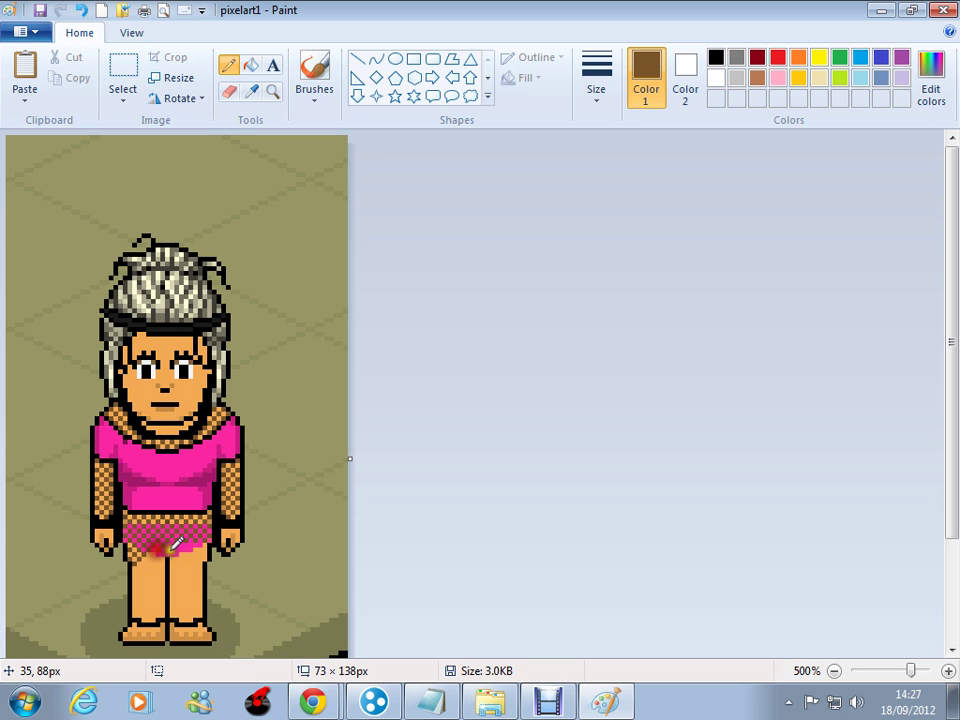
pyautogui.click(178, 546)
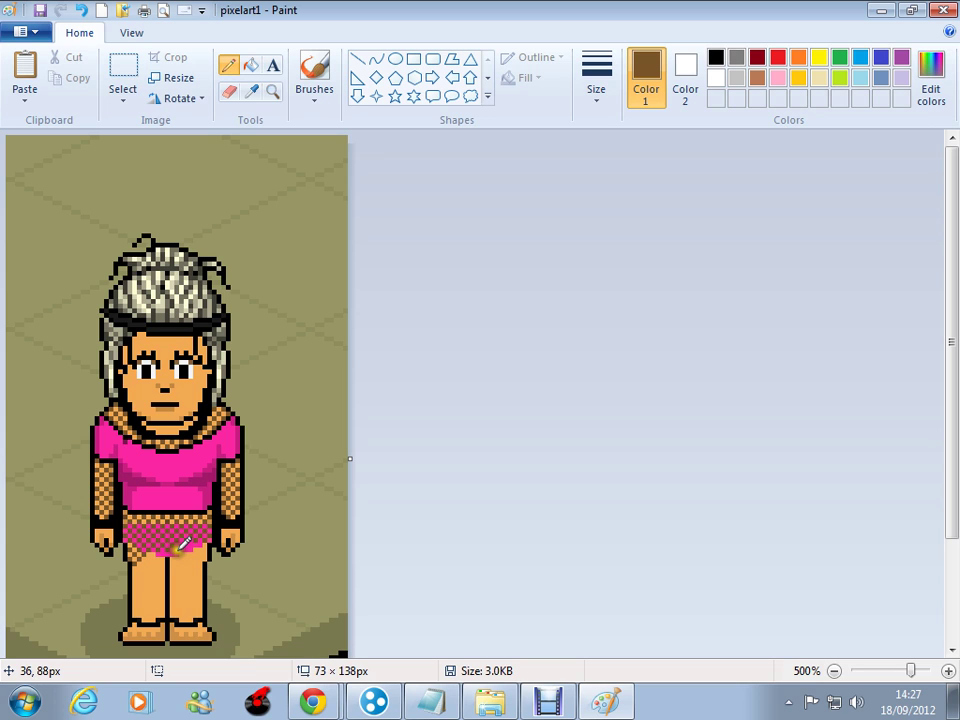
pyautogui.click(186, 545)
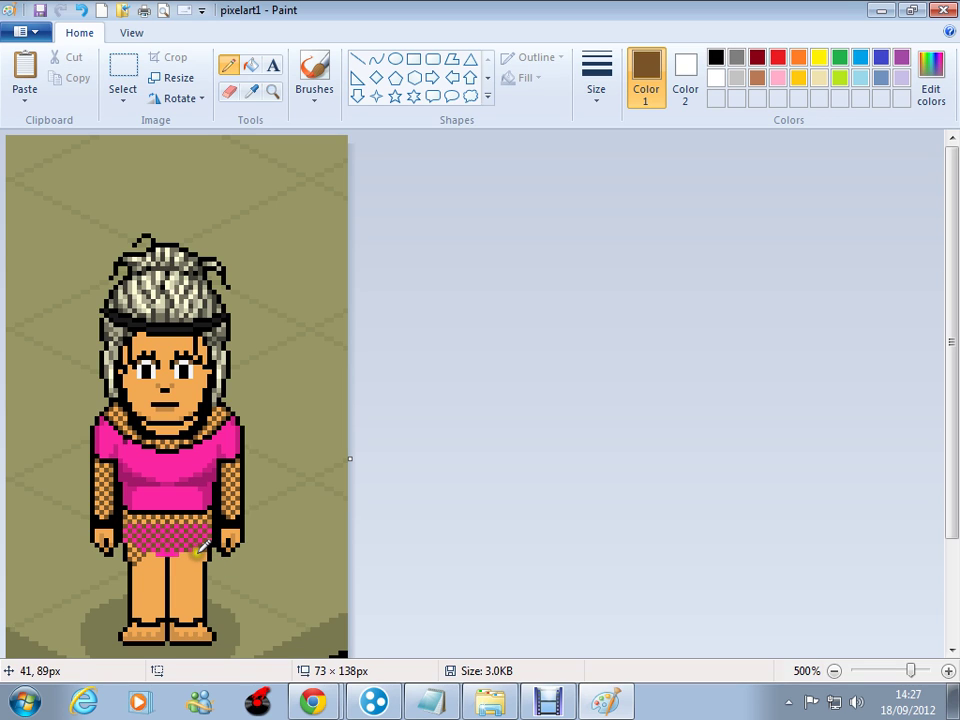
# Add brown mesh pixels to the upper right thigh just below the briefs, undoing the misplaced one
pyautogui.click(203, 554)
pyautogui.click(203, 559)
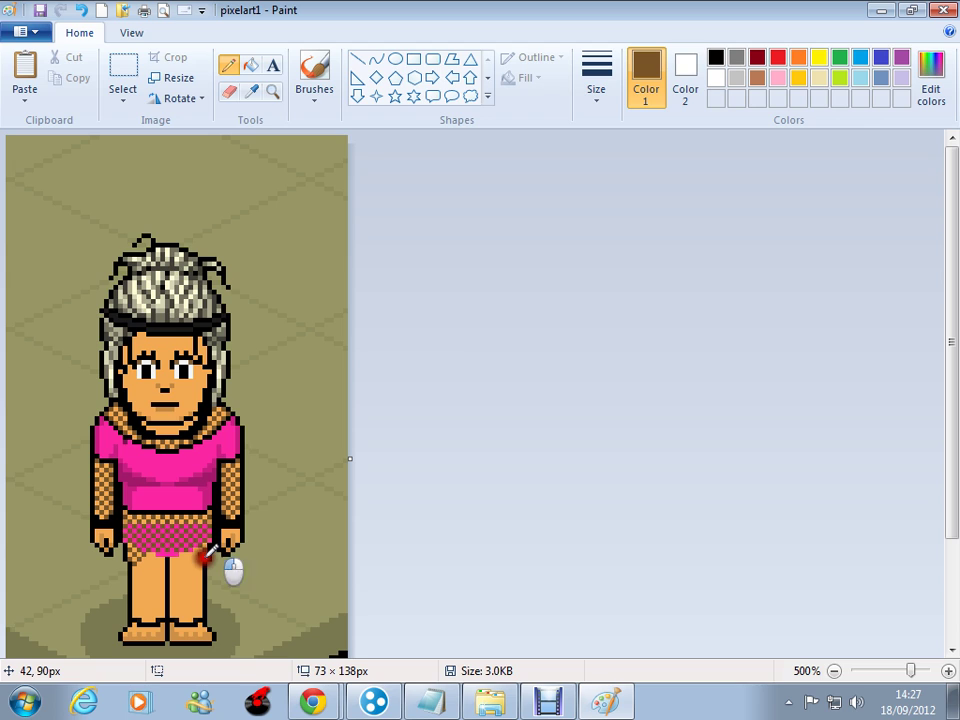
pyautogui.click(193, 553)
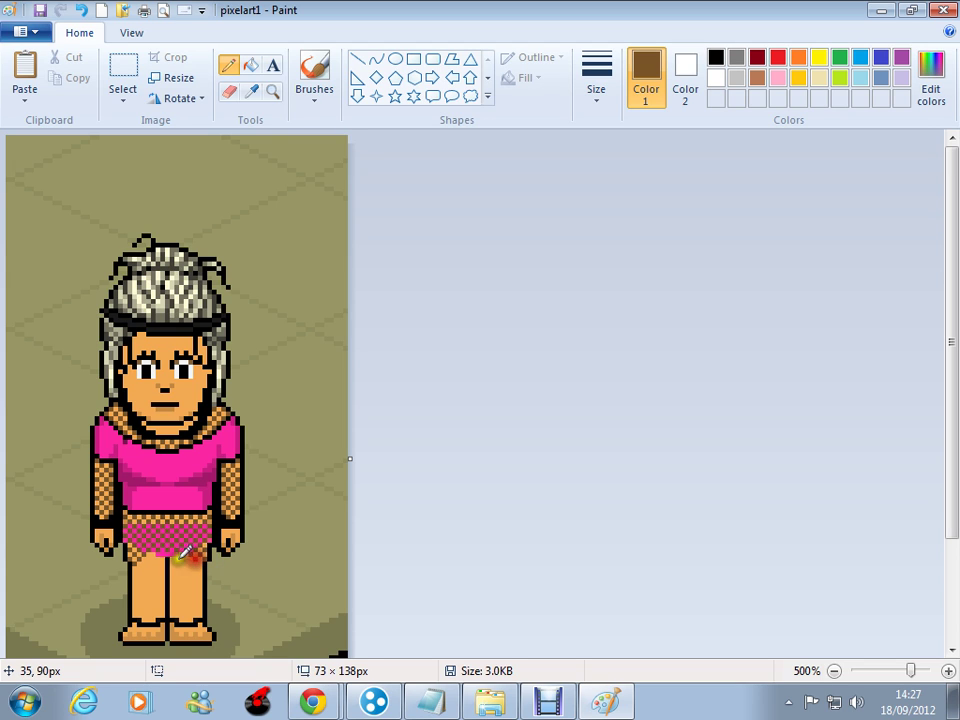
pyautogui.click(158, 565)
pyautogui.click(180, 547)
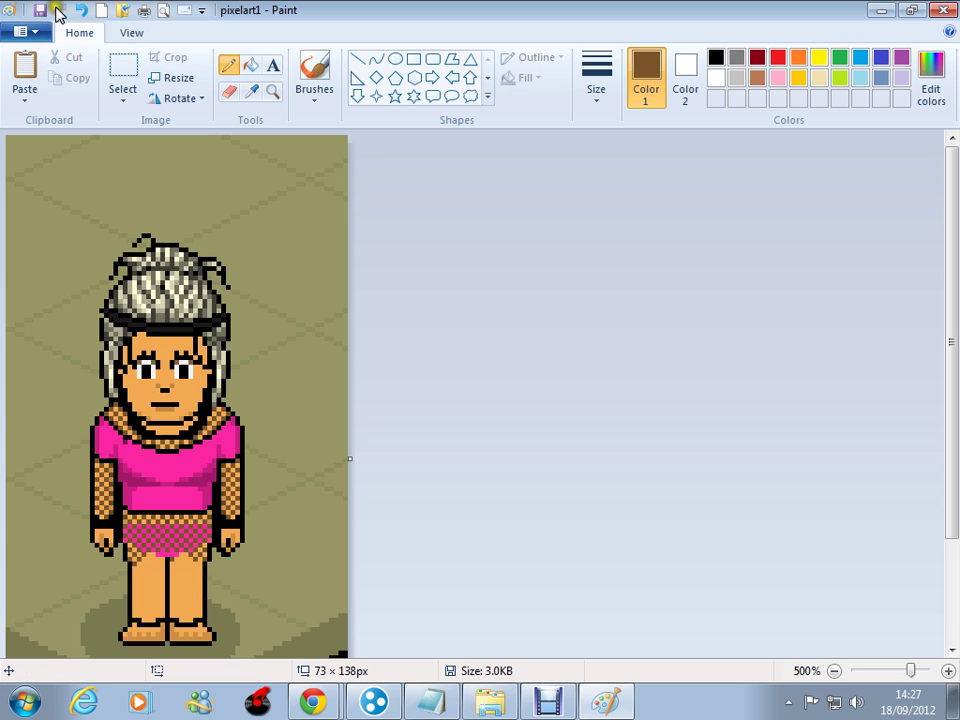
pyautogui.click(76, 10)
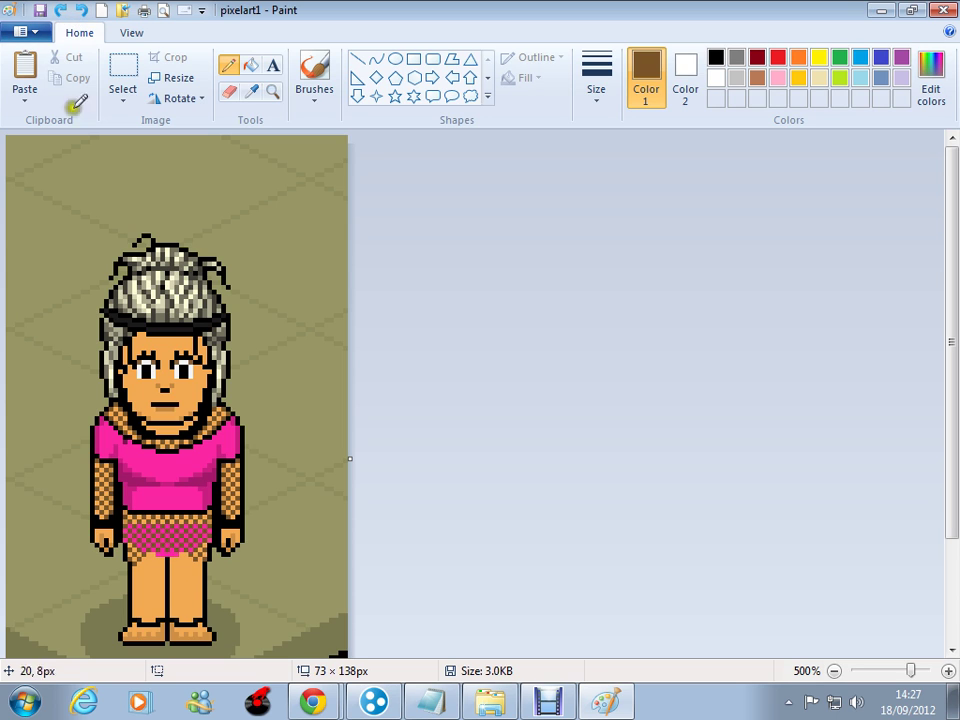
# Pencil a column of alternating brown pixels down the inner edge of the right leg, from the briefs to the ankle
pyautogui.click(172, 555)
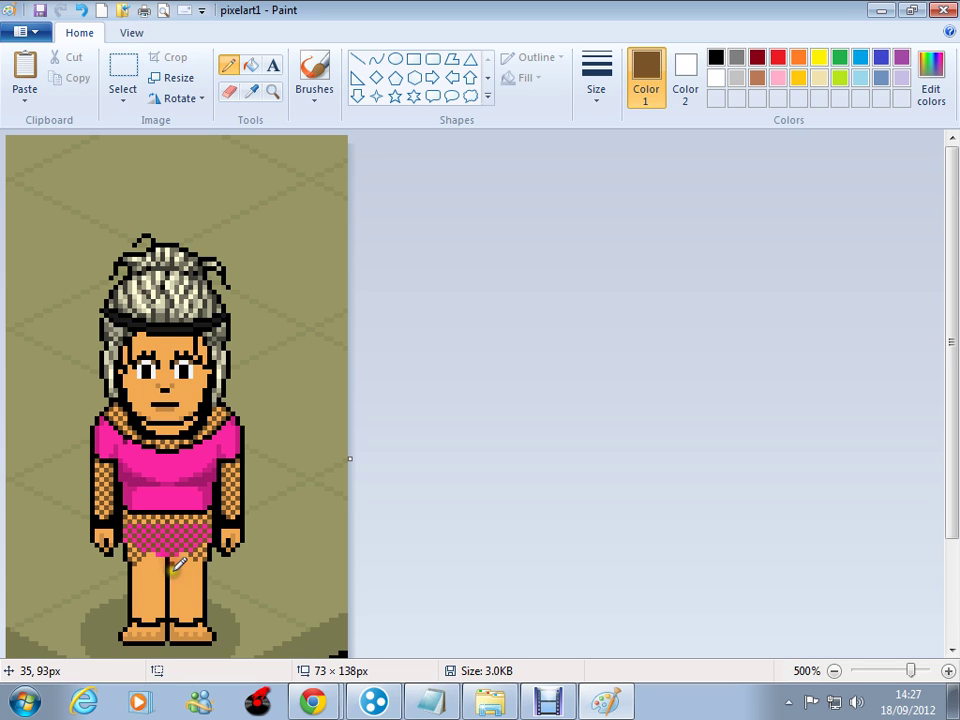
pyautogui.click(172, 573)
pyautogui.click(172, 583)
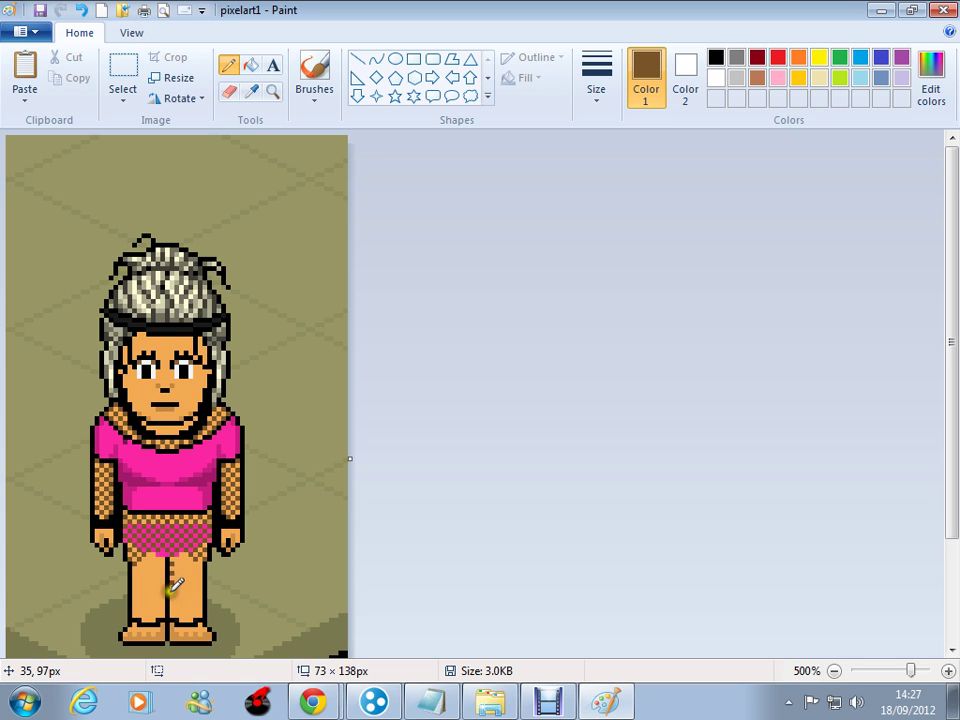
pyautogui.click(172, 592)
pyautogui.click(170, 607)
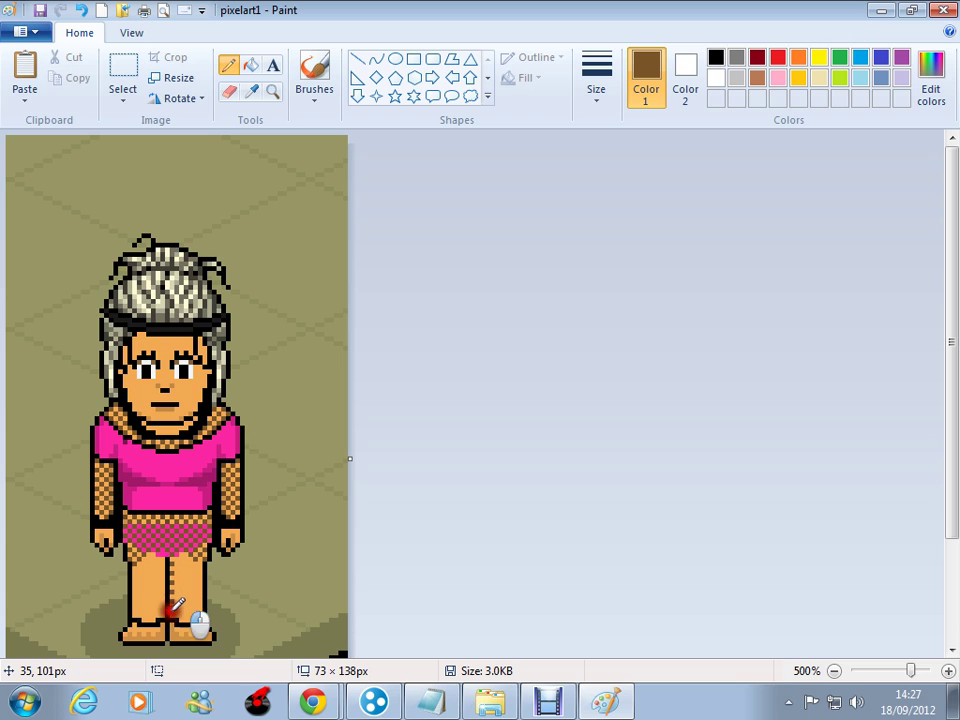
pyautogui.click(171, 617)
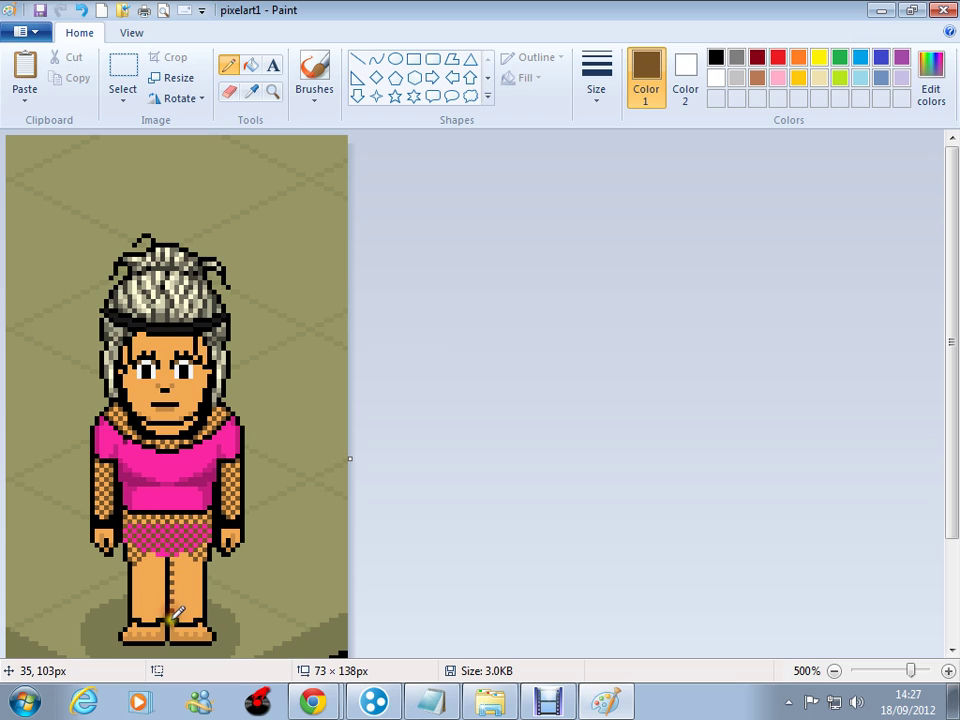
# Finish the checker at the briefs' lower tip and pencil alternating brown pixels along the left leg's inner edge
pyautogui.click(162, 550)
pyautogui.click(161, 566)
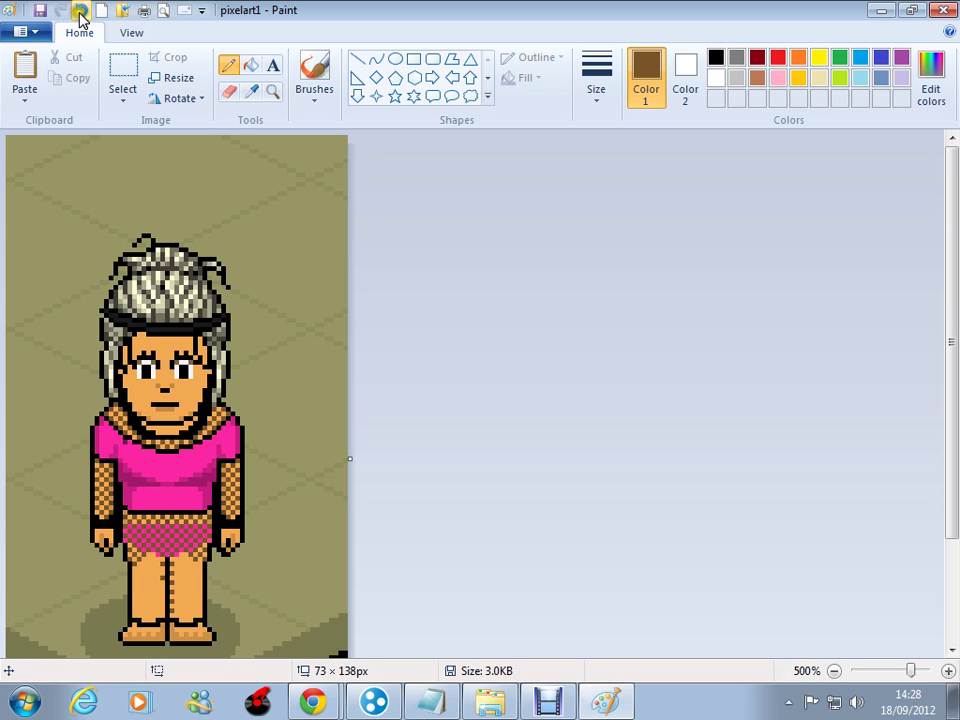
pyautogui.click(161, 607)
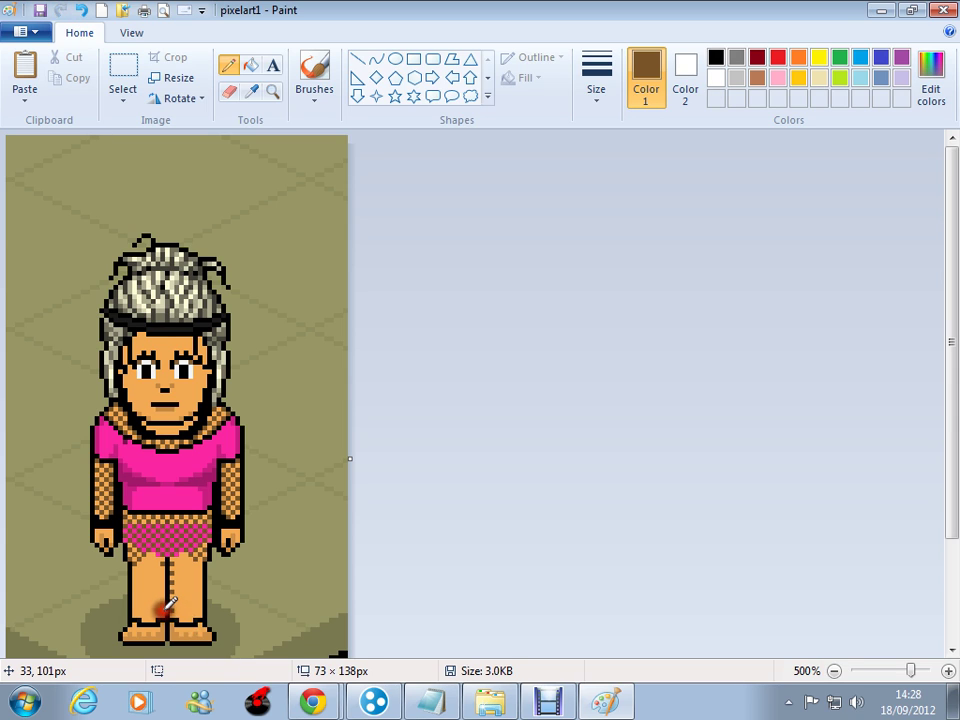
pyautogui.click(161, 603)
pyautogui.click(165, 592)
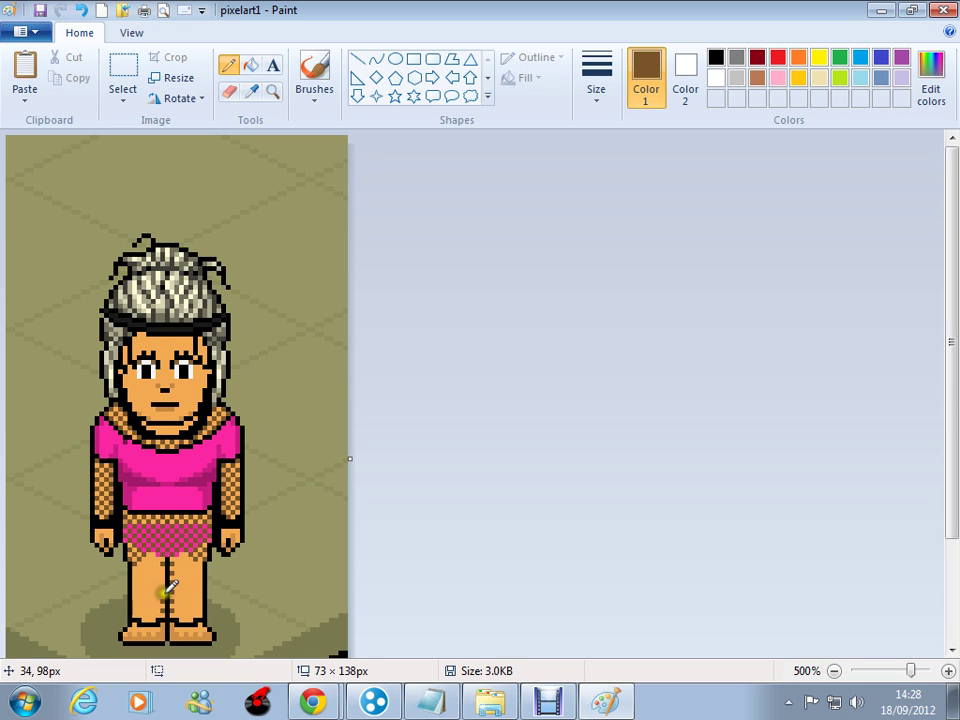
pyautogui.click(162, 590)
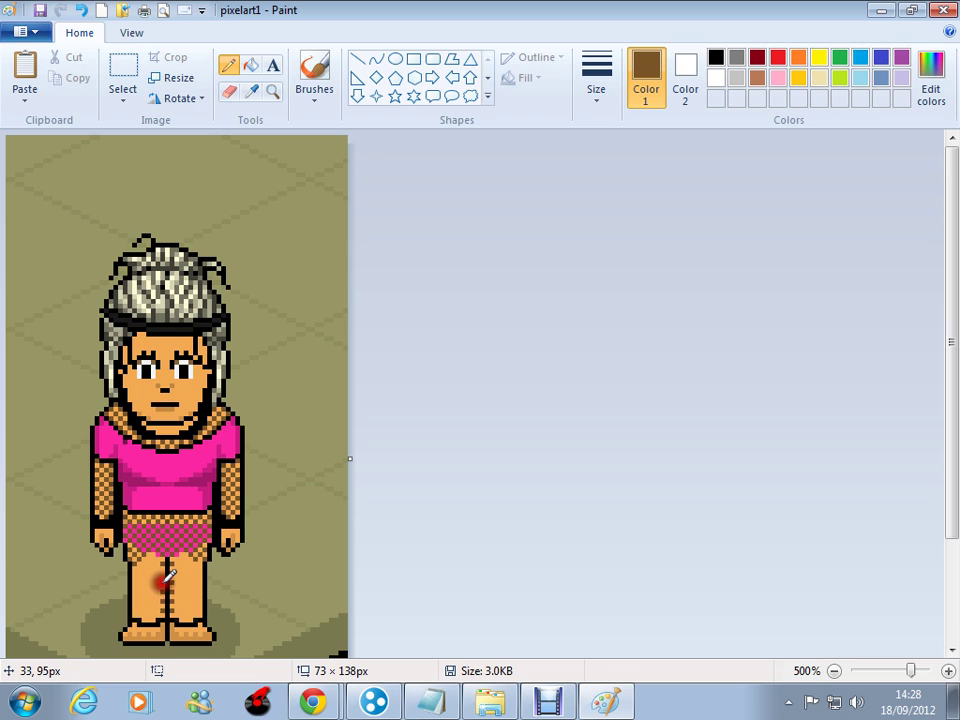
# Extend the brown mesh across the left leg's upper inner thigh, undoing the misplaced pixels
pyautogui.click(157, 567)
pyautogui.click(157, 557)
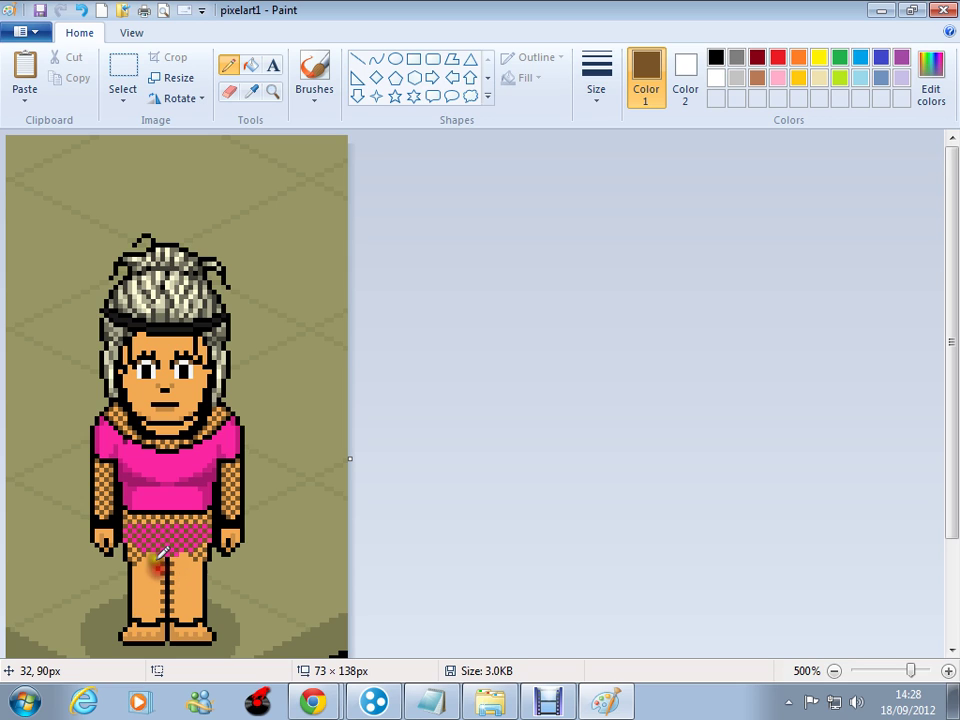
pyautogui.click(163, 579)
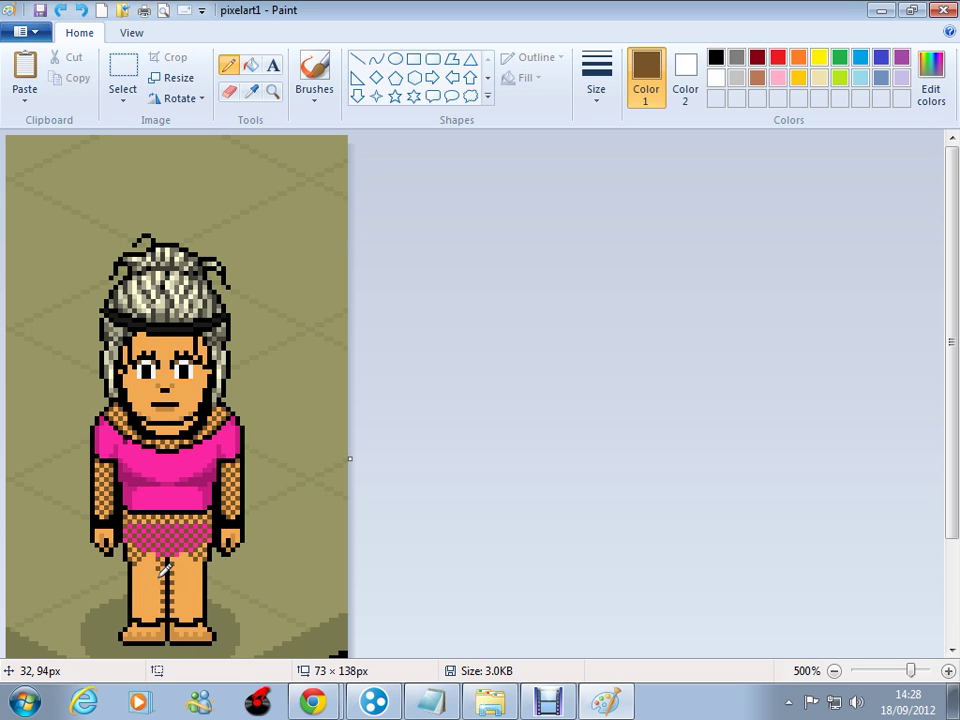
pyautogui.click(160, 577)
pyautogui.click(152, 560)
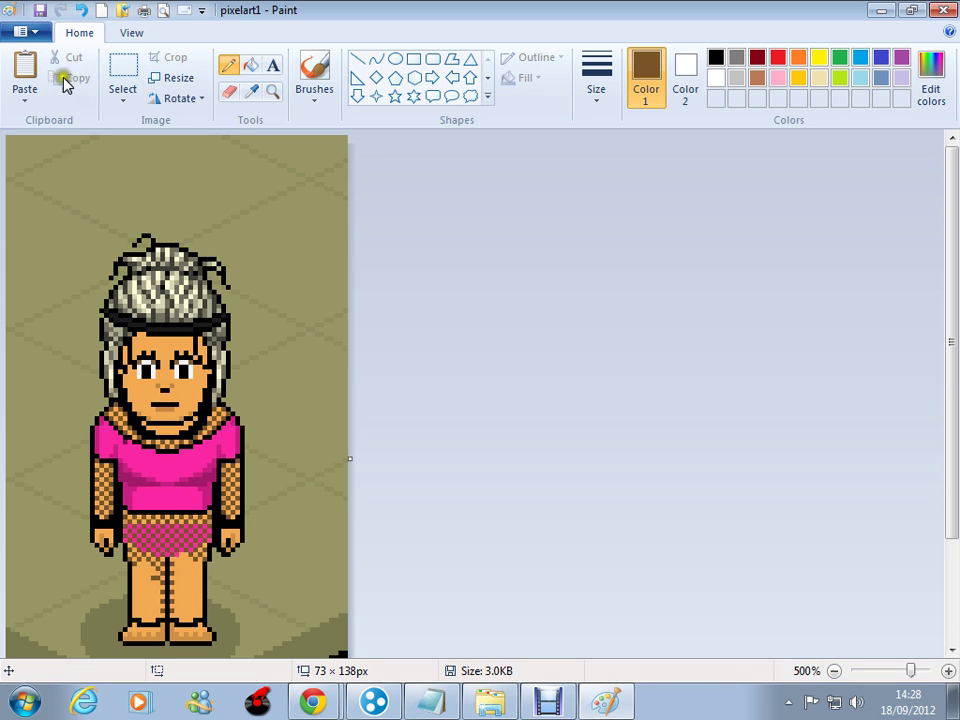
pyautogui.click(64, 9)
pyautogui.click(78, 9)
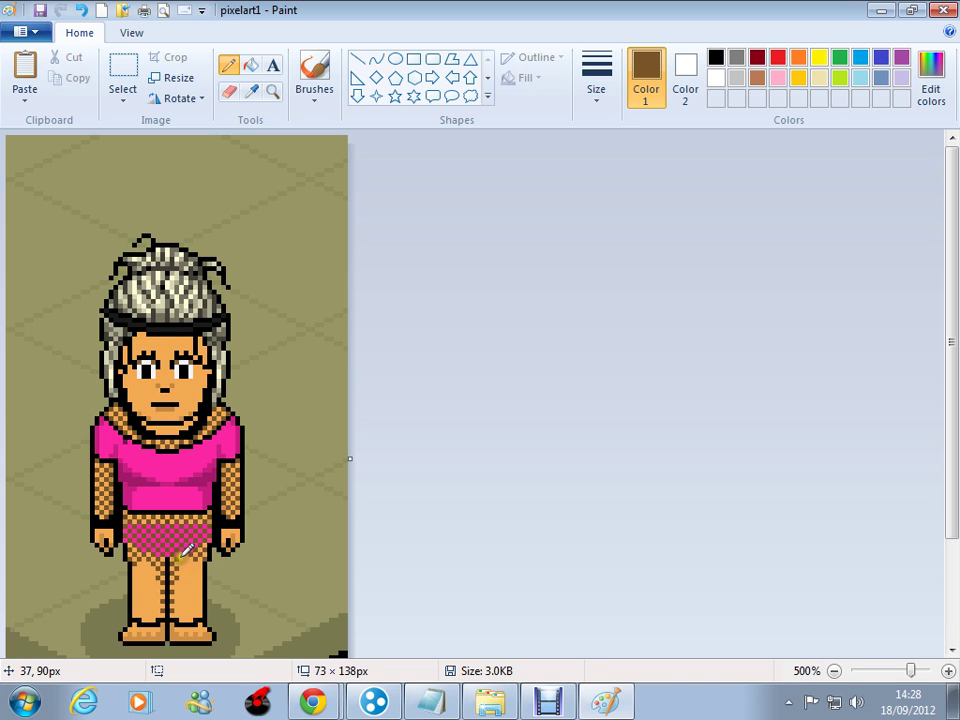
# Pencil a column of alternating brown pixels down the outer edge of the right leg, undoing the misplaced ones
pyautogui.click(77, 9)
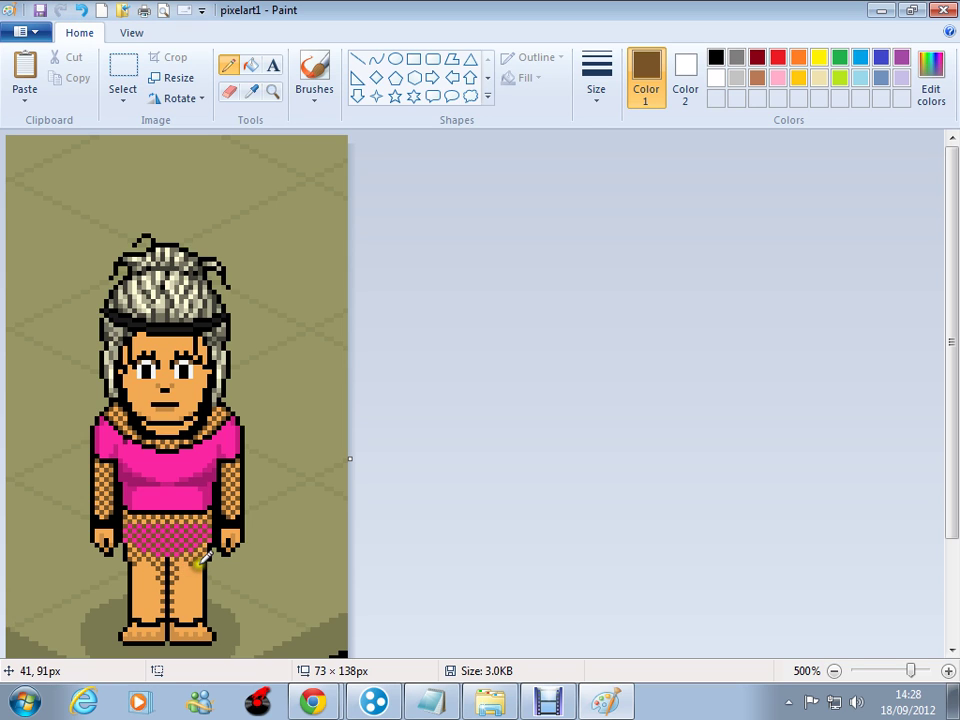
pyautogui.click(200, 563)
pyautogui.click(199, 569)
pyautogui.click(199, 574)
pyautogui.click(200, 584)
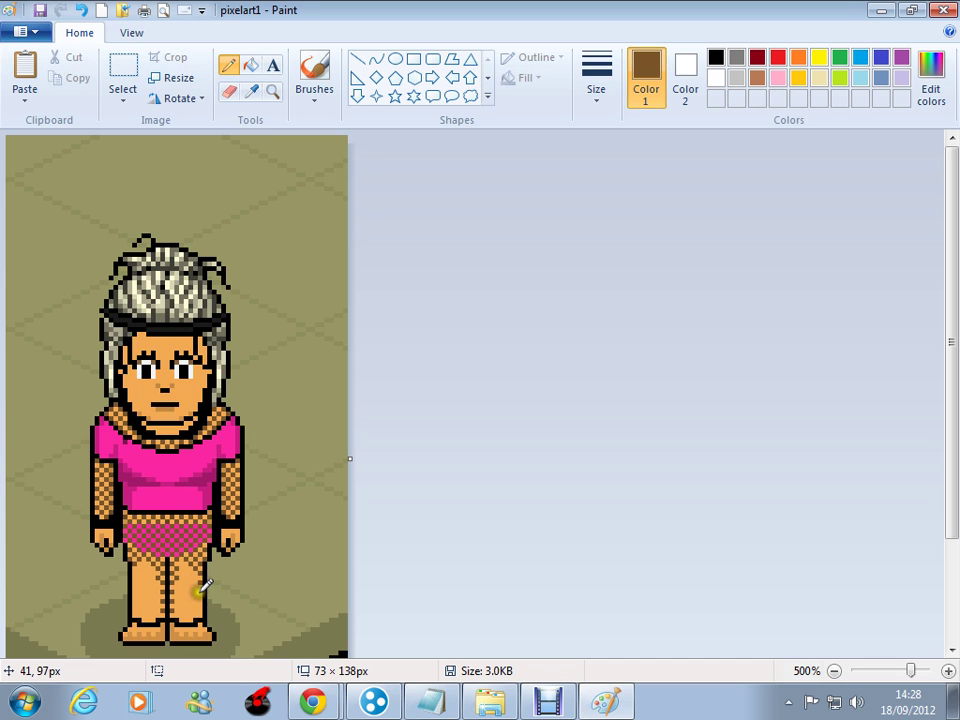
pyautogui.click(200, 604)
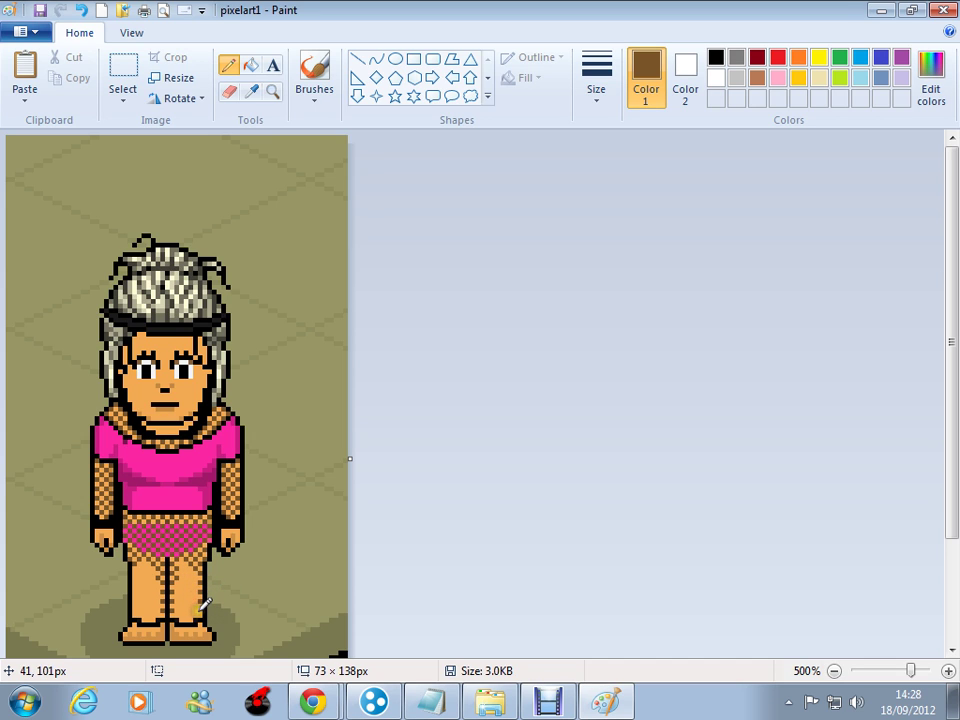
pyautogui.click(195, 611)
pyautogui.click(81, 9)
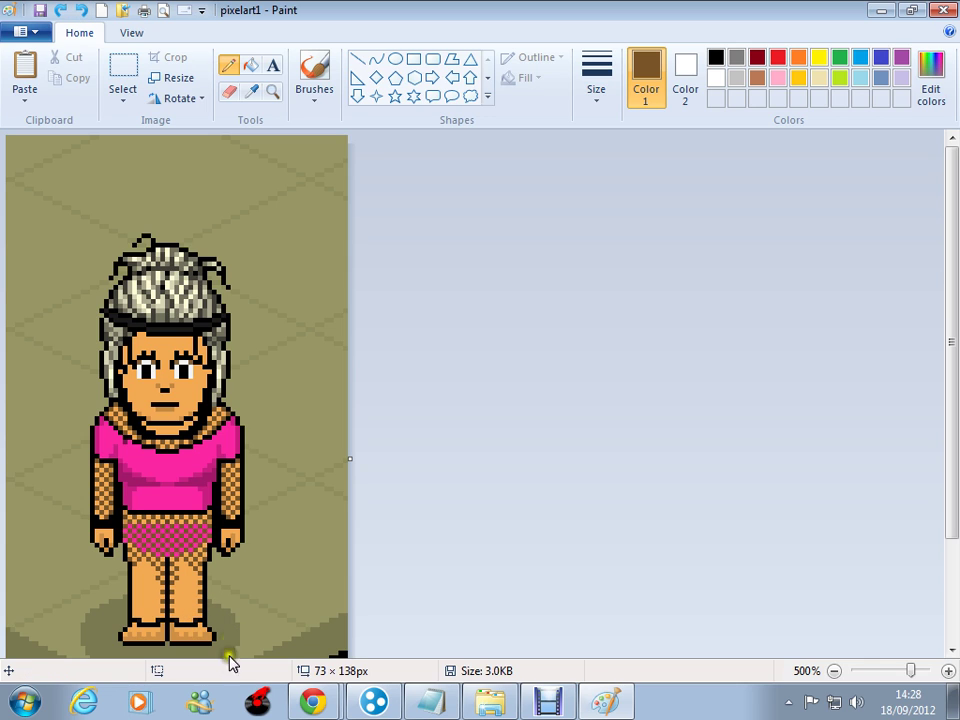
# Add staggered brown pixel columns just inside the right leg's outer edge, undoing the misplaced ones
pyautogui.click(194, 579)
pyautogui.click(195, 602)
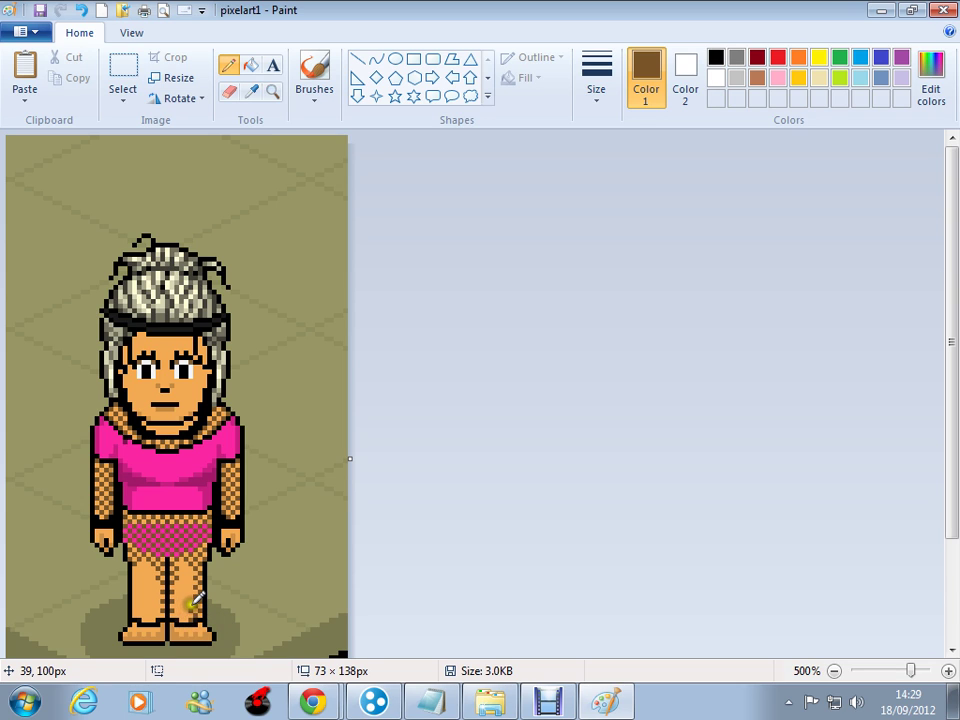
pyautogui.click(191, 600)
pyautogui.click(190, 582)
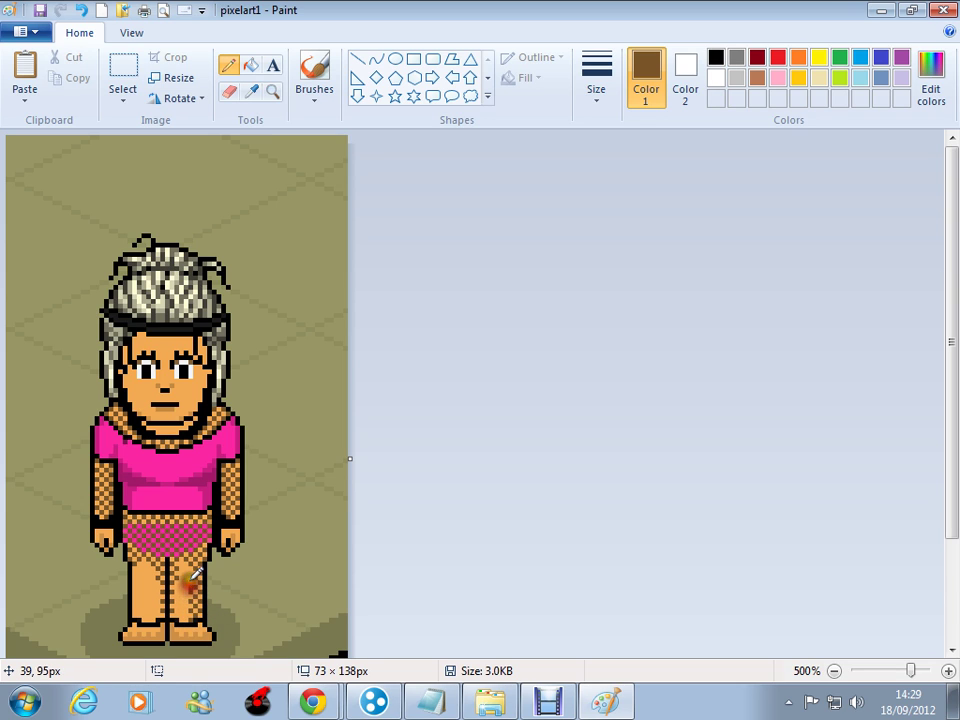
pyautogui.click(78, 10)
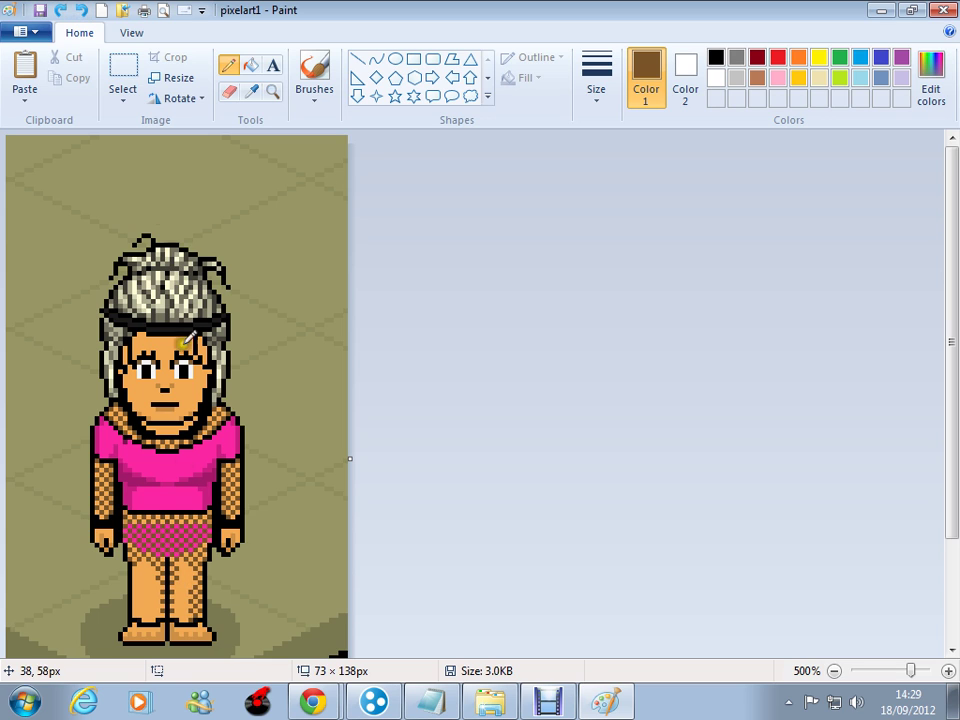
pyautogui.click(190, 577)
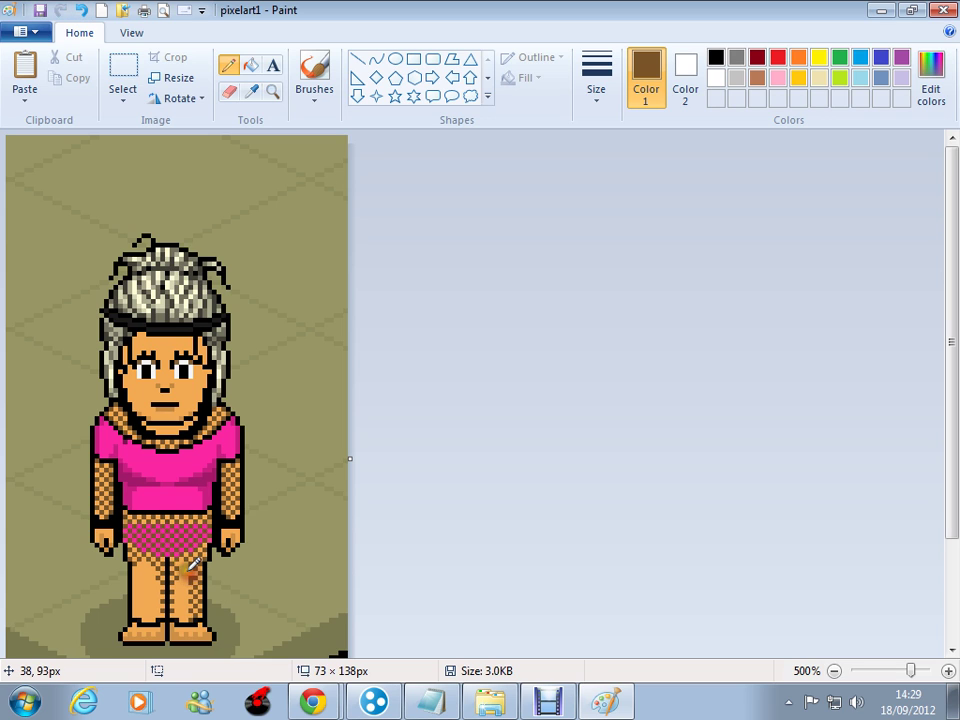
pyautogui.click(79, 11)
pyautogui.click(79, 11)
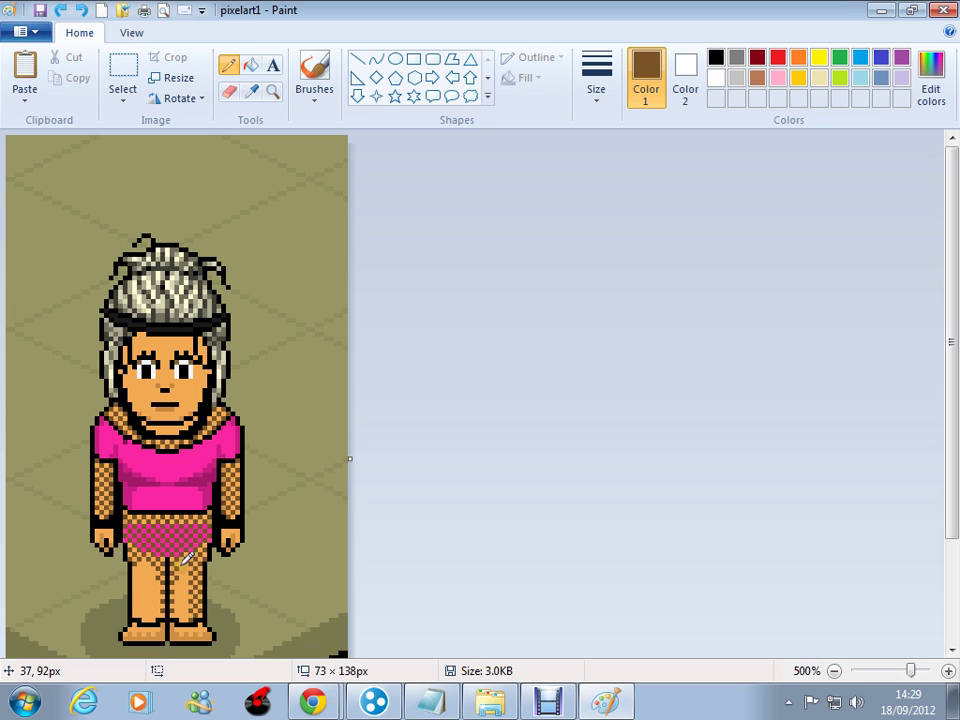
# Fill the middle of the right leg with the brown checker mesh, undoing the misplaced pixels
pyautogui.click(80, 10)
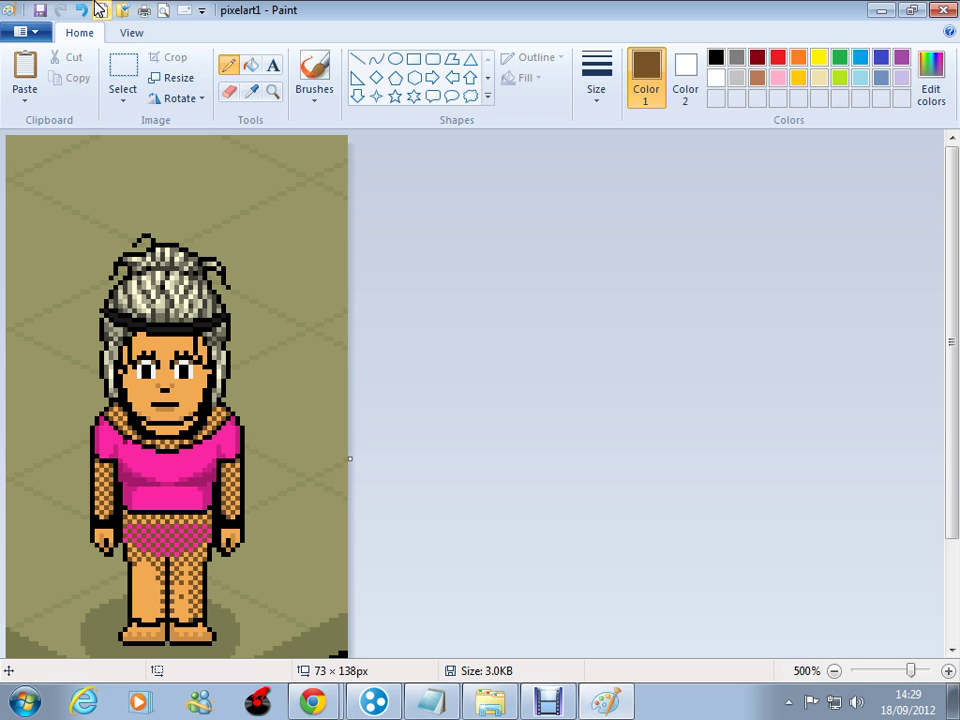
pyautogui.click(81, 9)
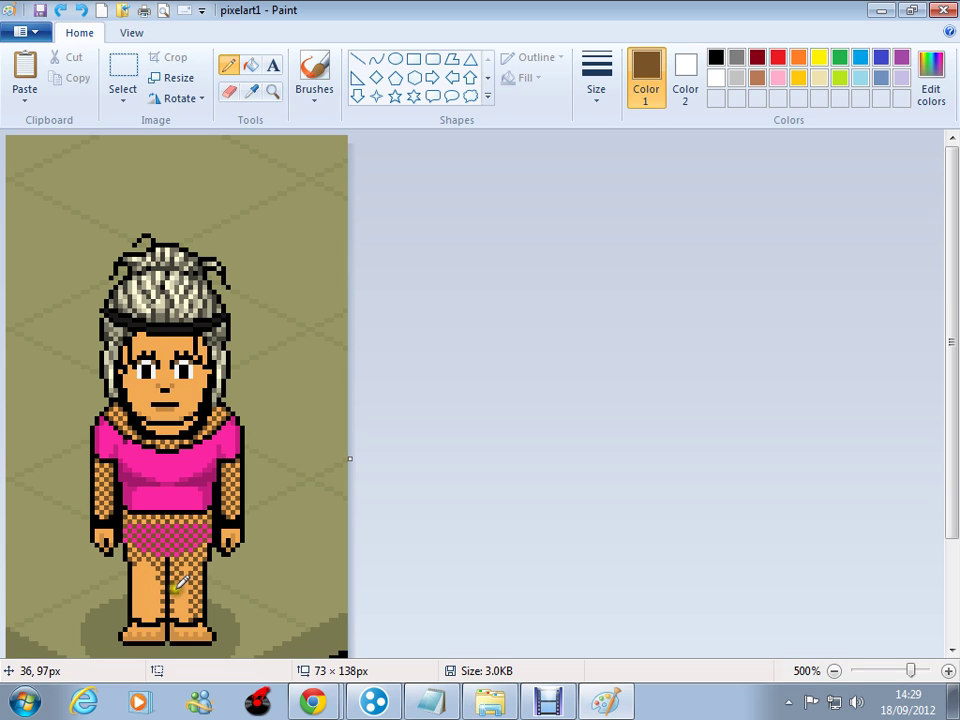
pyautogui.click(80, 8)
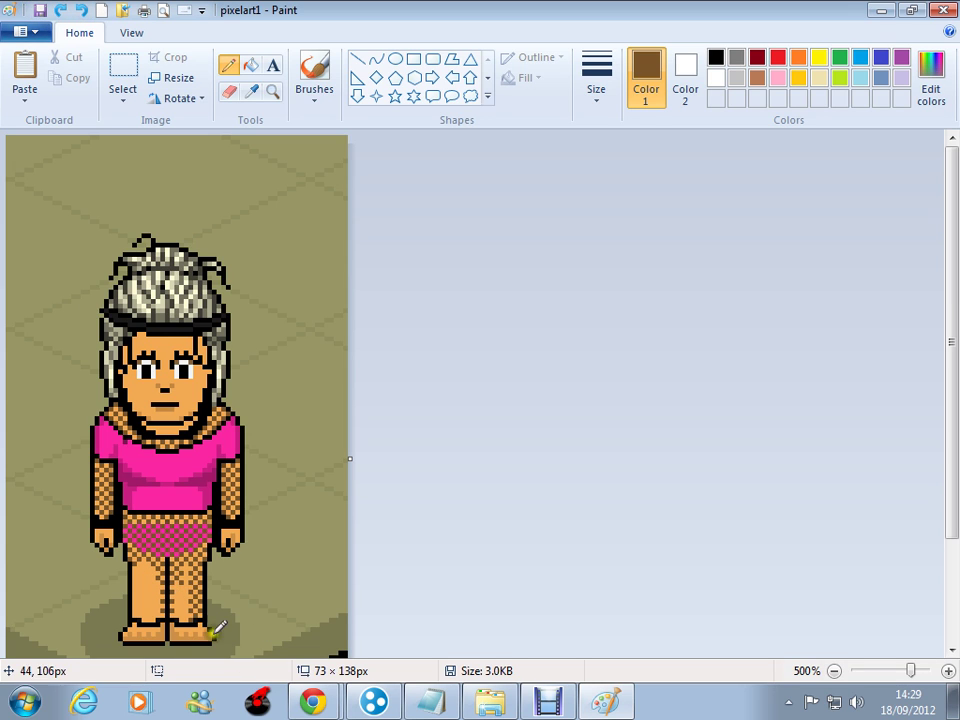
pyautogui.click(176, 588)
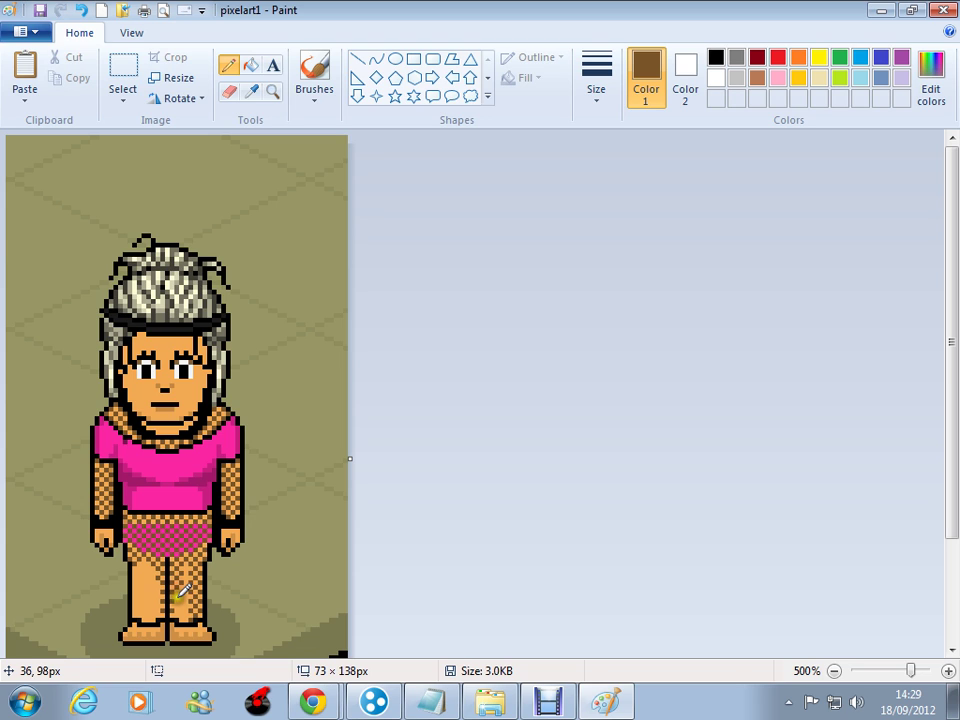
pyautogui.click(176, 597)
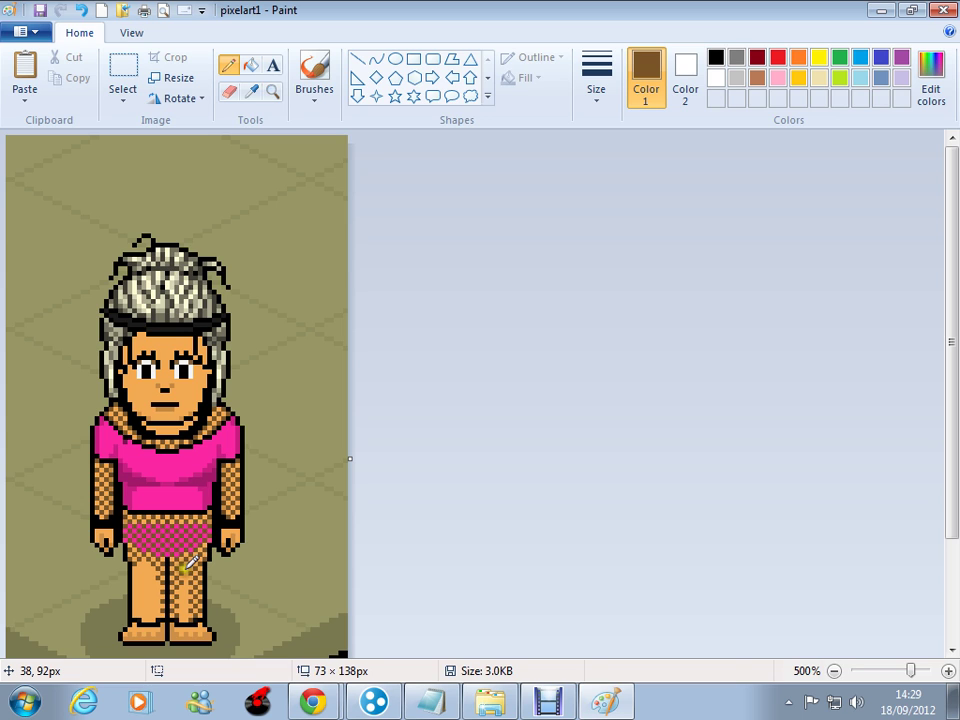
pyautogui.click(193, 571)
pyautogui.click(188, 576)
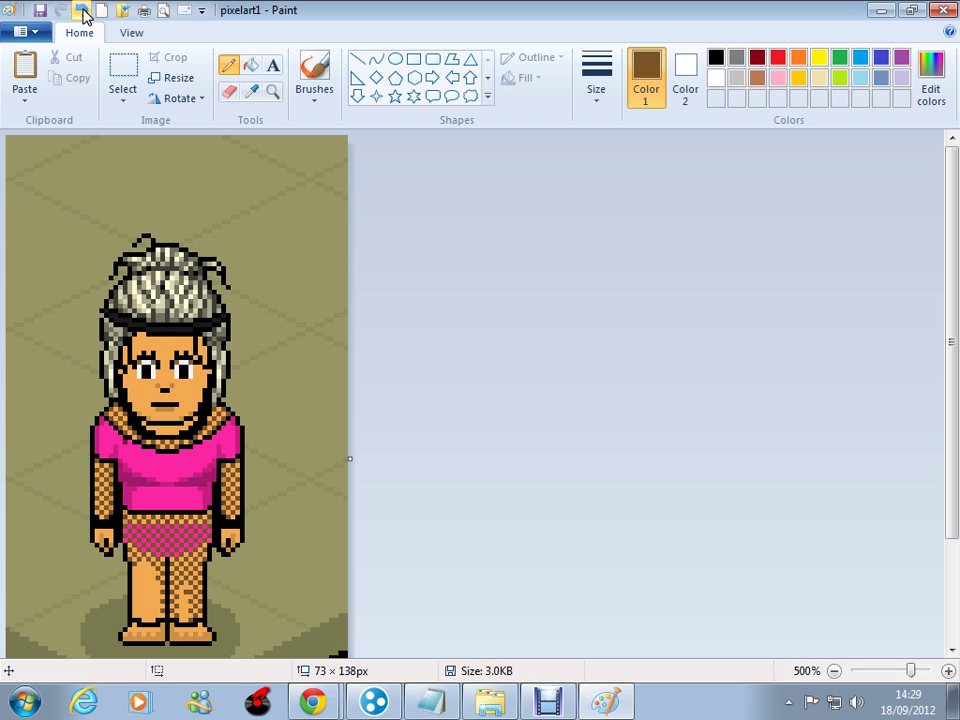
pyautogui.click(84, 12)
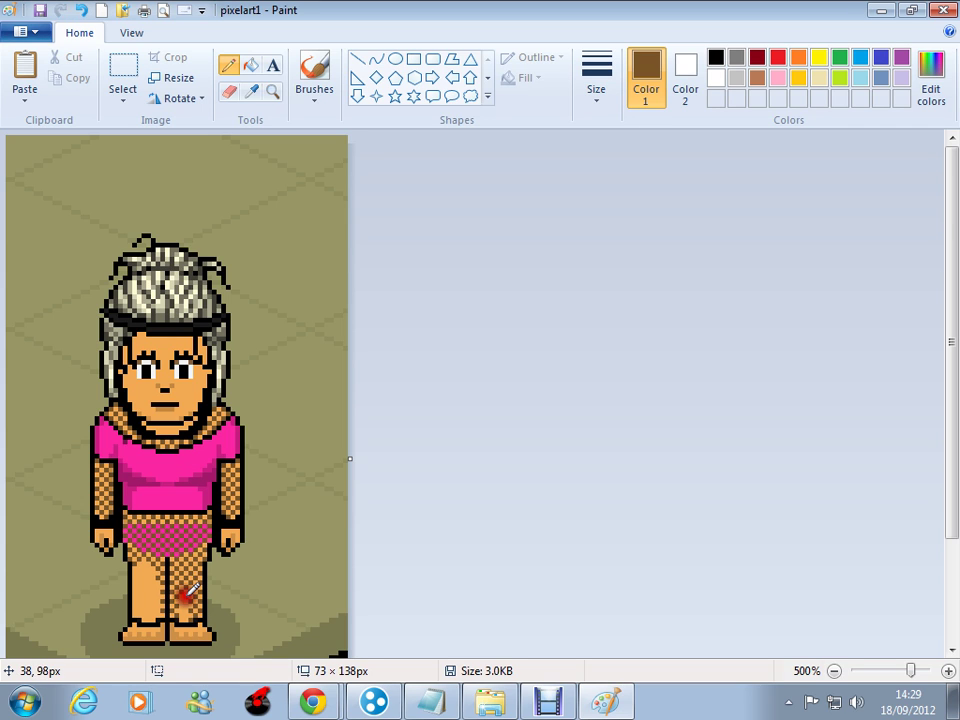
# Complete the brown mesh on the right leg's shin and pencil alternating brown pixels down the middle of the left leg
pyautogui.click(184, 605)
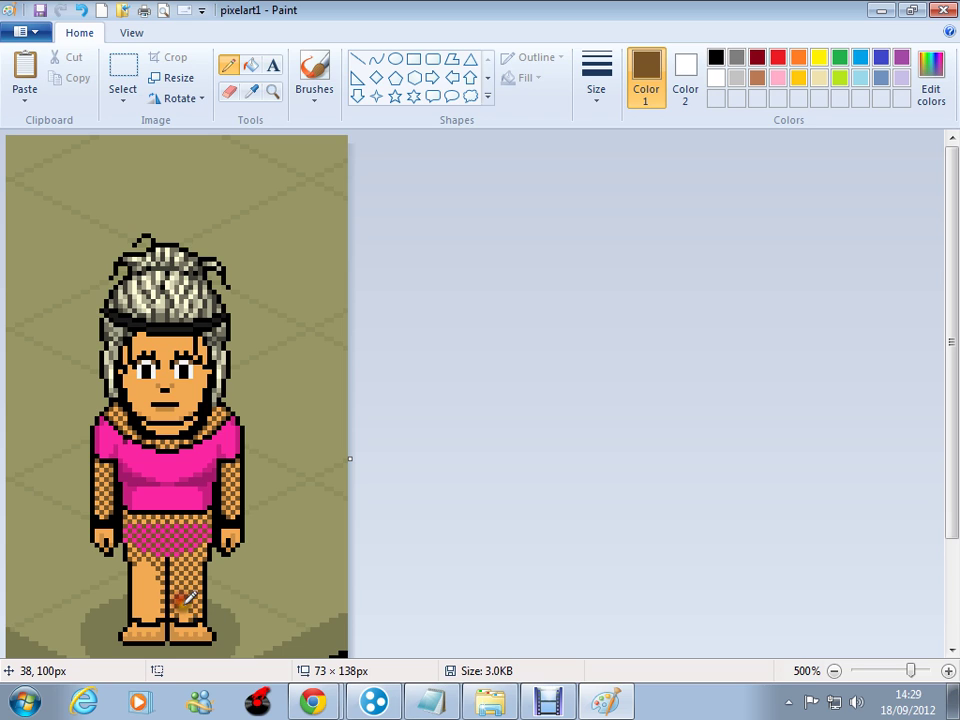
pyautogui.click(185, 604)
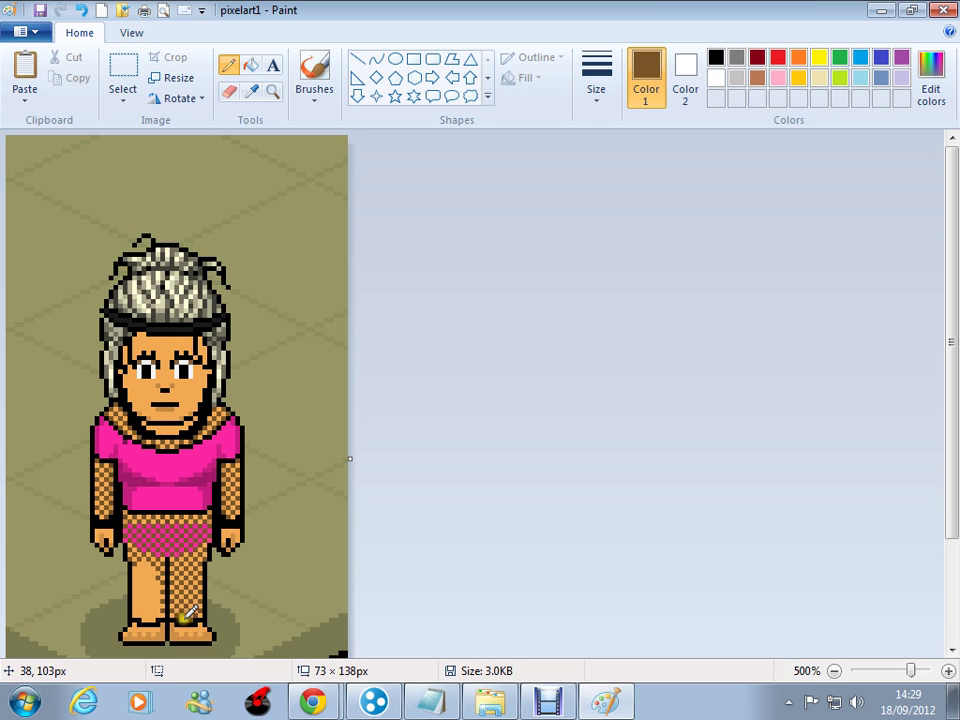
pyautogui.click(144, 564)
pyautogui.click(144, 573)
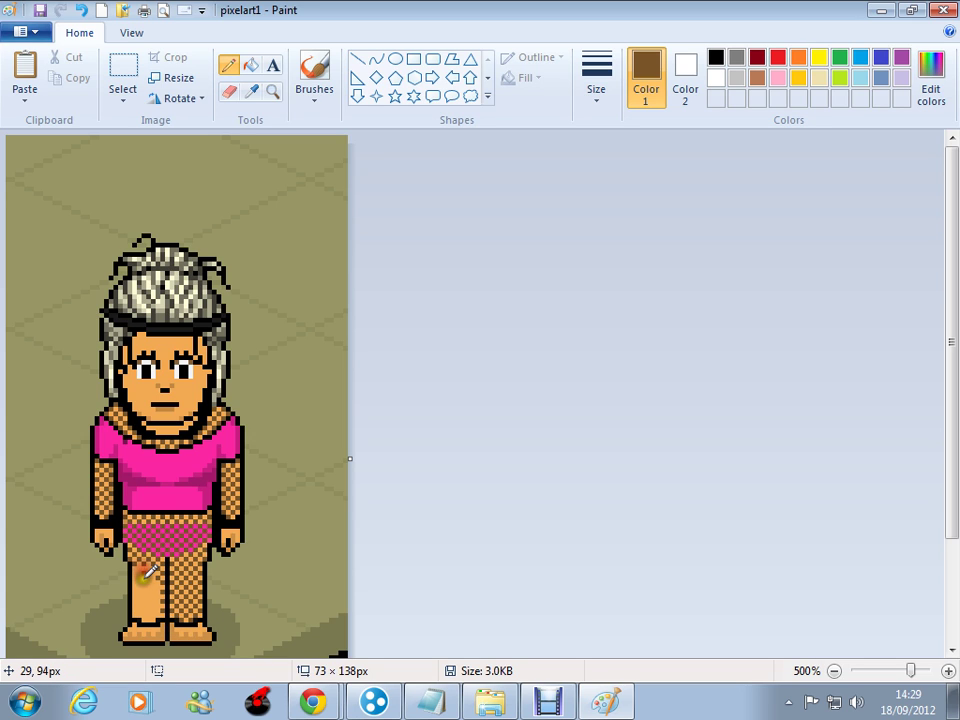
pyautogui.click(148, 574)
pyautogui.click(148, 584)
pyautogui.click(148, 594)
pyautogui.click(148, 604)
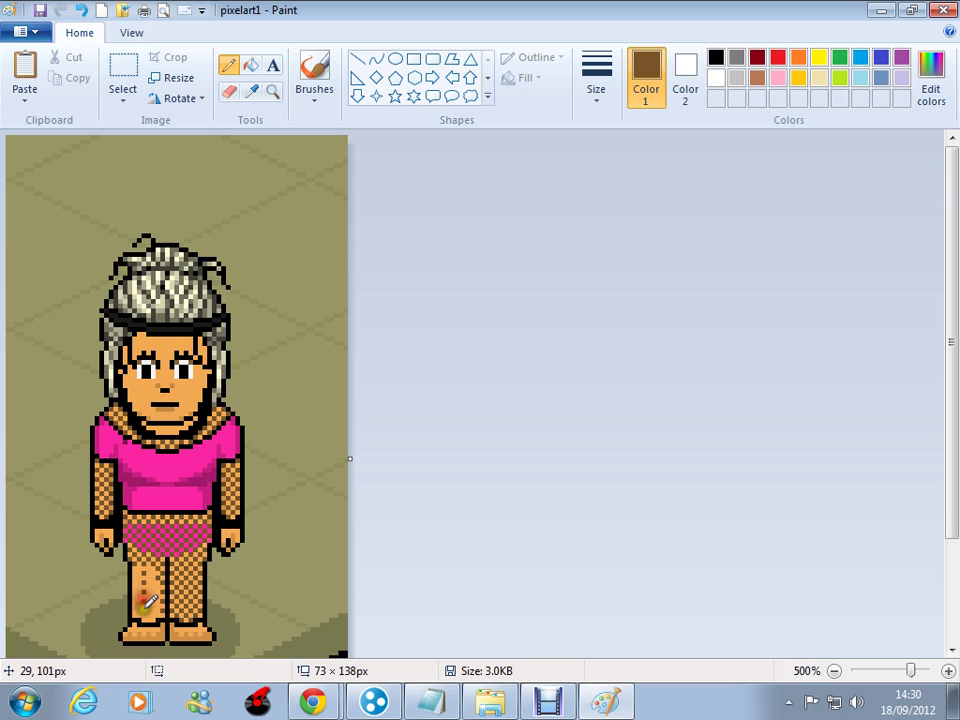
pyautogui.click(148, 614)
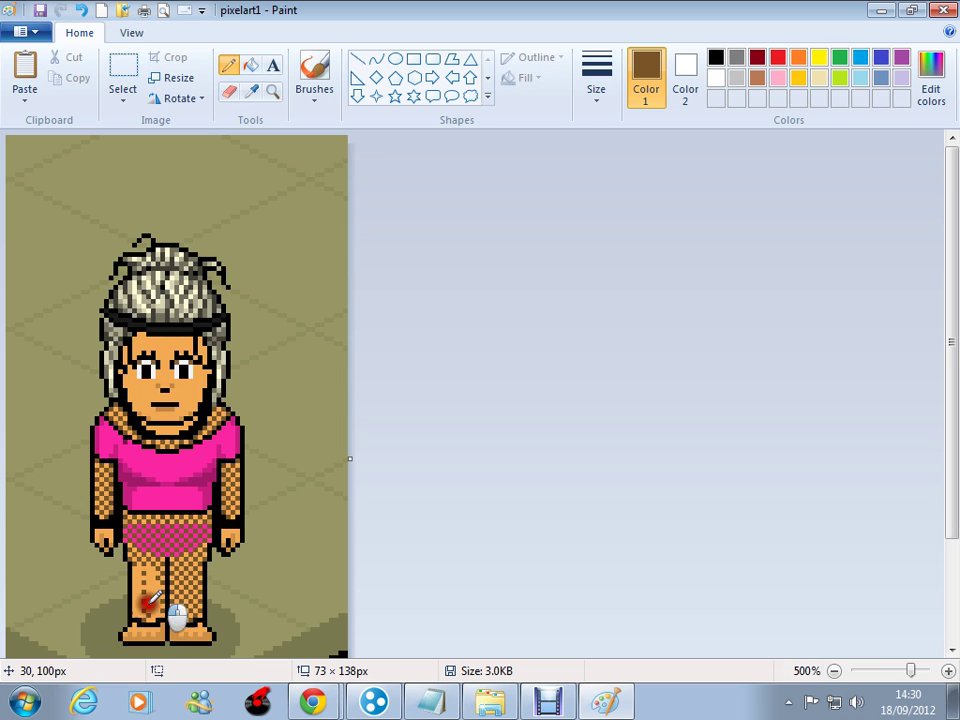
# Fill the inner half of the left leg with the brown checker mesh, undoing the misplaced pixels
pyautogui.click(149, 593)
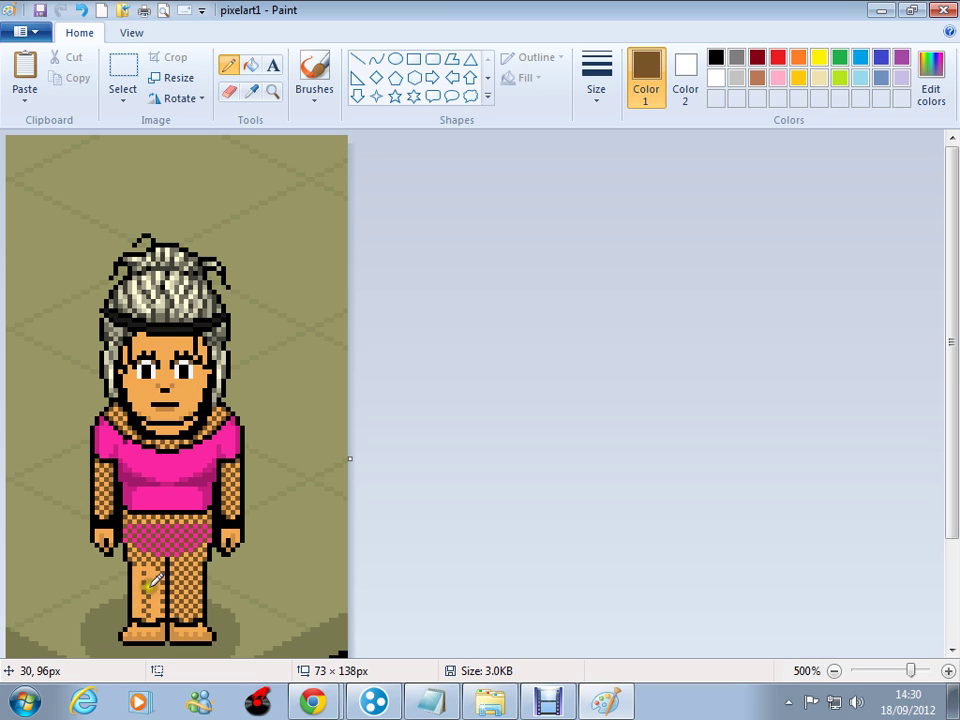
pyautogui.click(154, 568)
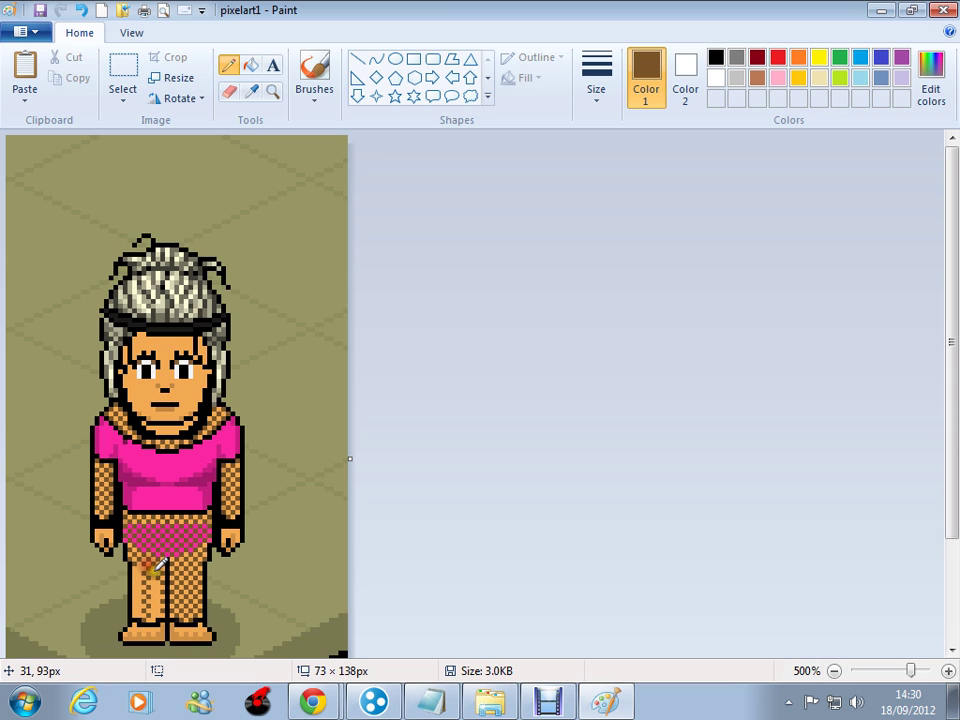
pyautogui.click(155, 580)
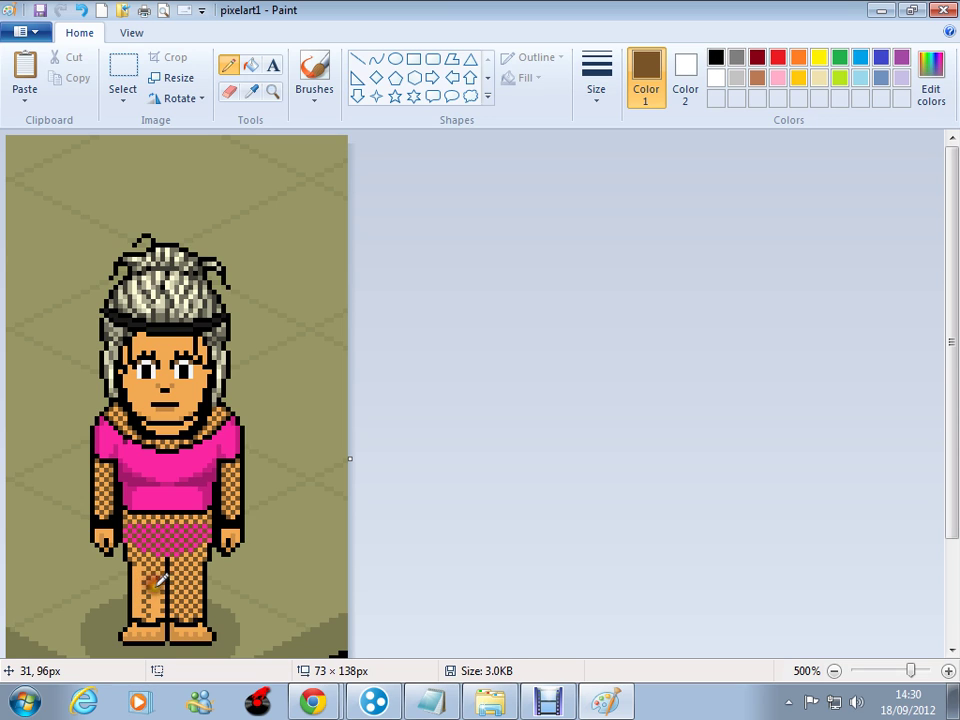
pyautogui.click(61, 10)
pyautogui.click(167, 573)
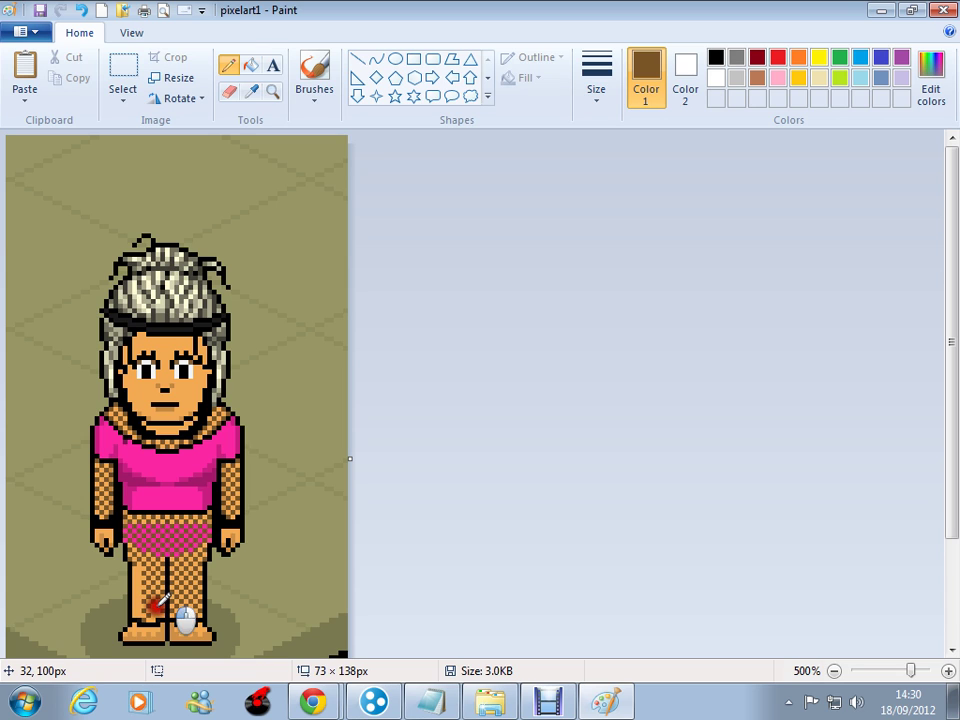
pyautogui.click(156, 606)
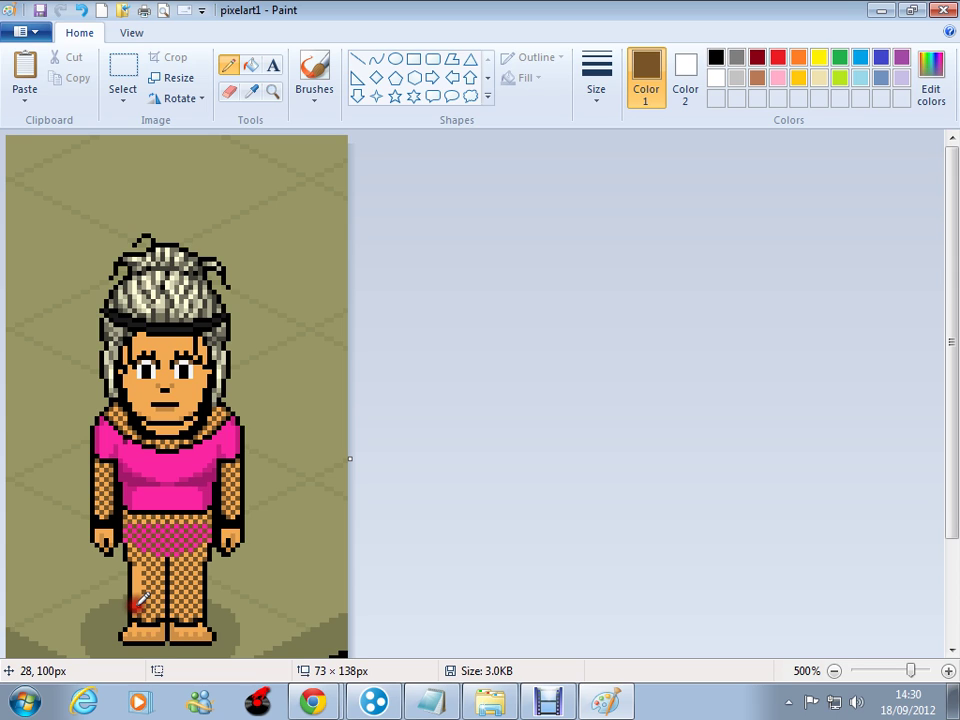
# Extend the brown checker mesh up along the left leg's outer edge
pyautogui.click(140, 596)
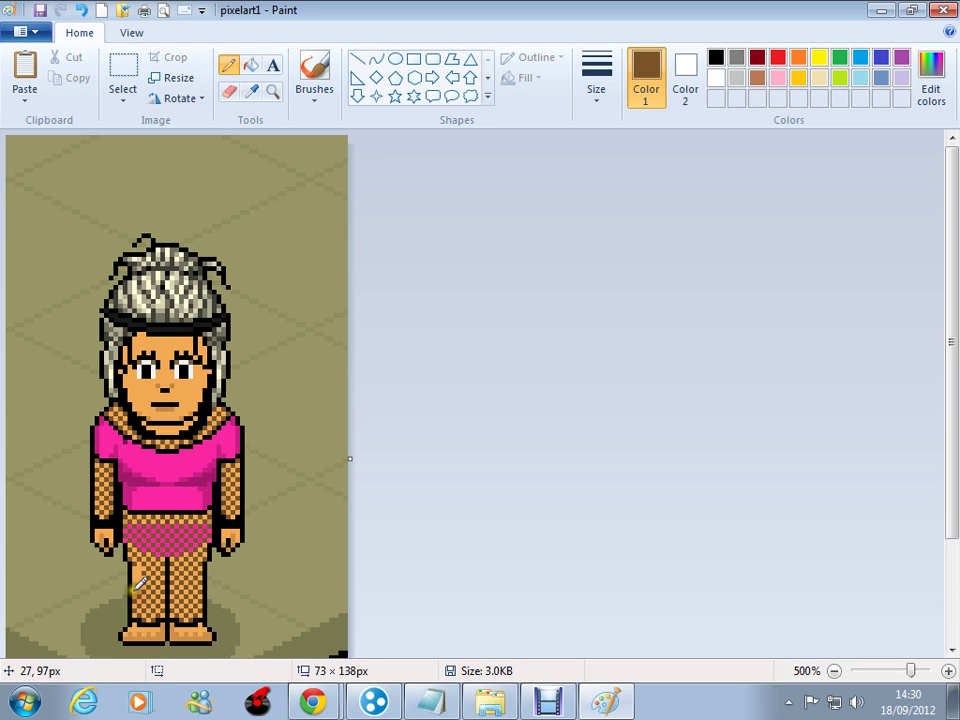
pyautogui.click(135, 590)
pyautogui.click(138, 577)
pyautogui.click(140, 567)
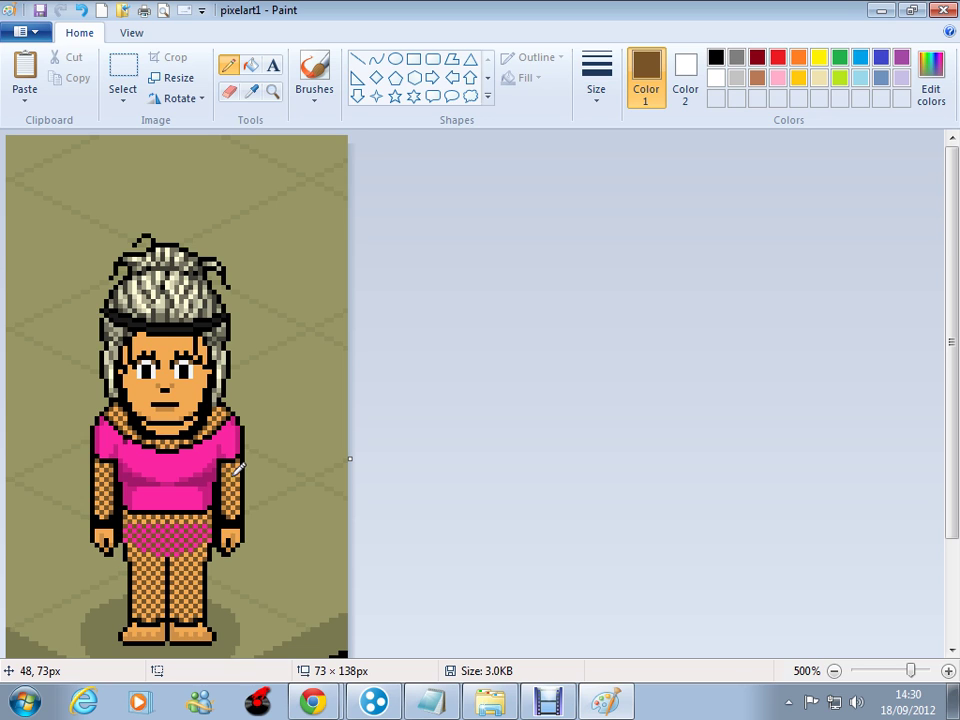
# Outline the briefs' waist and leg openings in black with the Pencil, undoing the uneven strokes
pyautogui.scroll(-3, 236, 472)
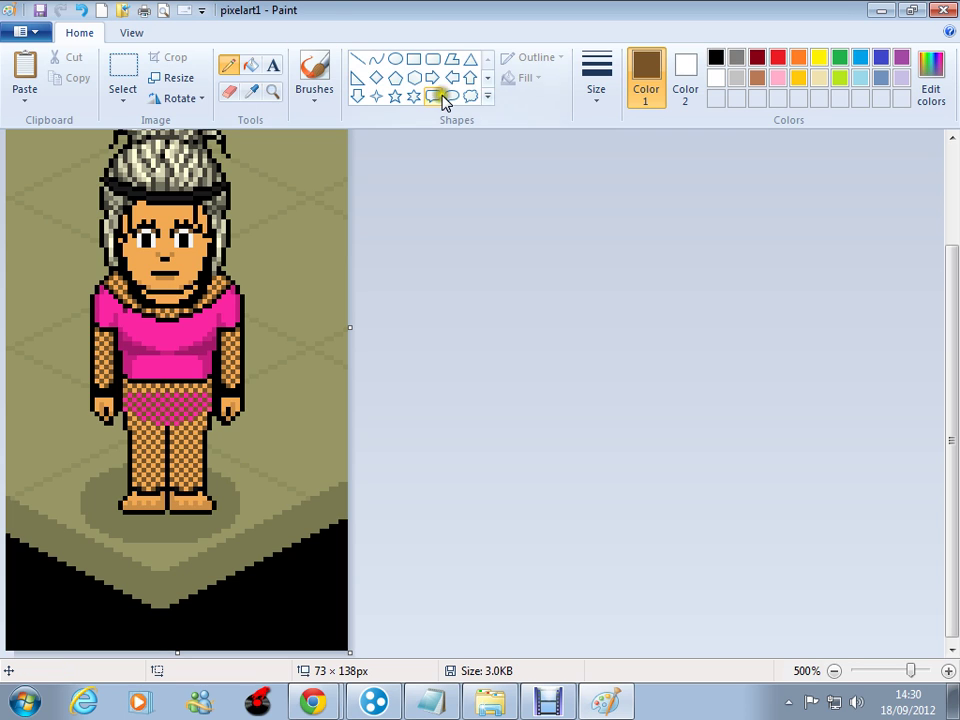
pyautogui.click(716, 56)
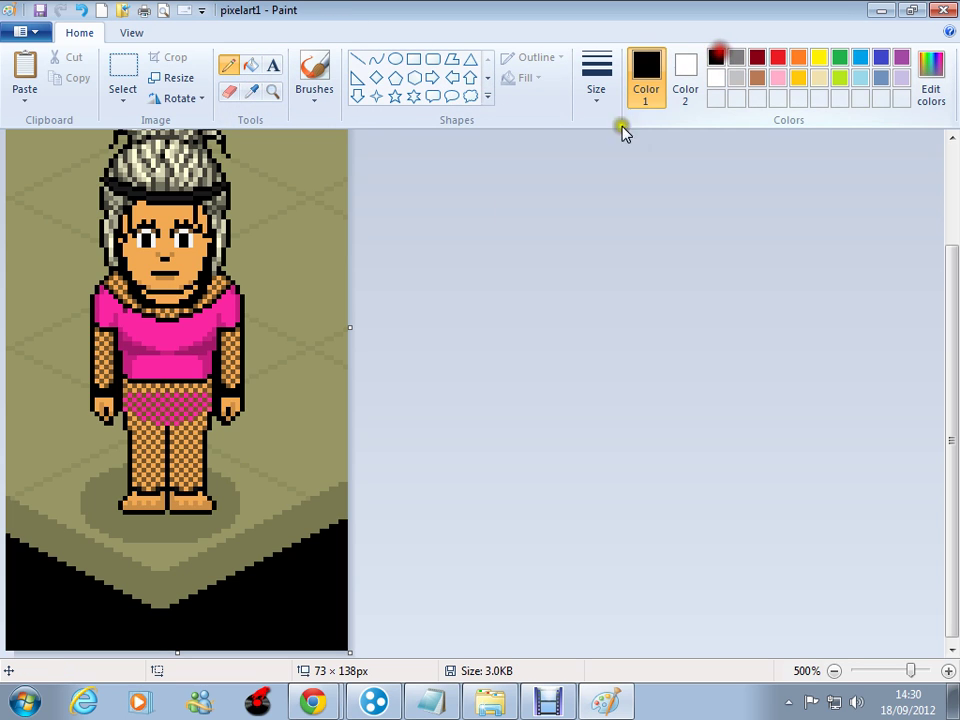
pyautogui.click(133, 392)
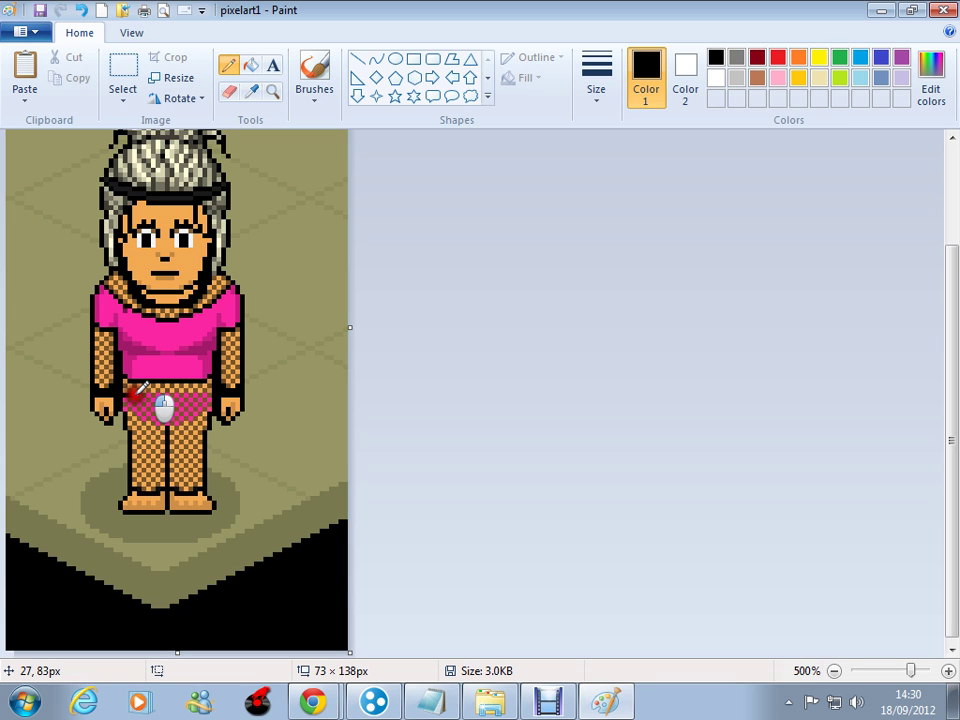
pyautogui.moveTo(133, 392)
pyautogui.mouseDown()
pyautogui.moveTo(212, 397)
pyautogui.moveTo(212, 411)
pyautogui.moveTo(203, 406)
pyautogui.moveTo(155, 427)
pyautogui.mouseUp()
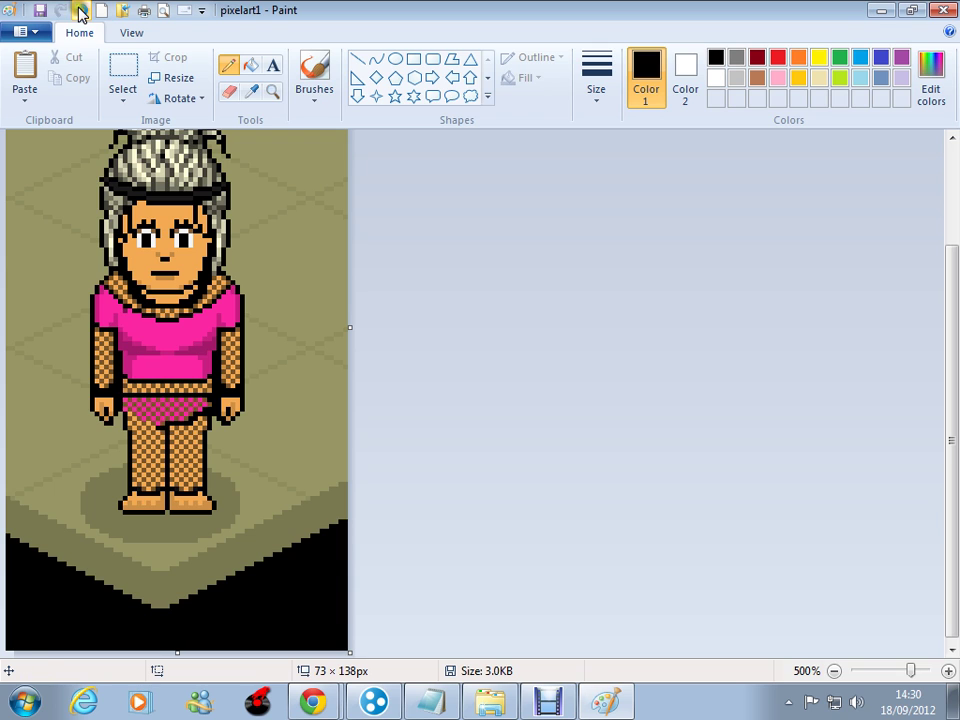
pyautogui.click(79, 14)
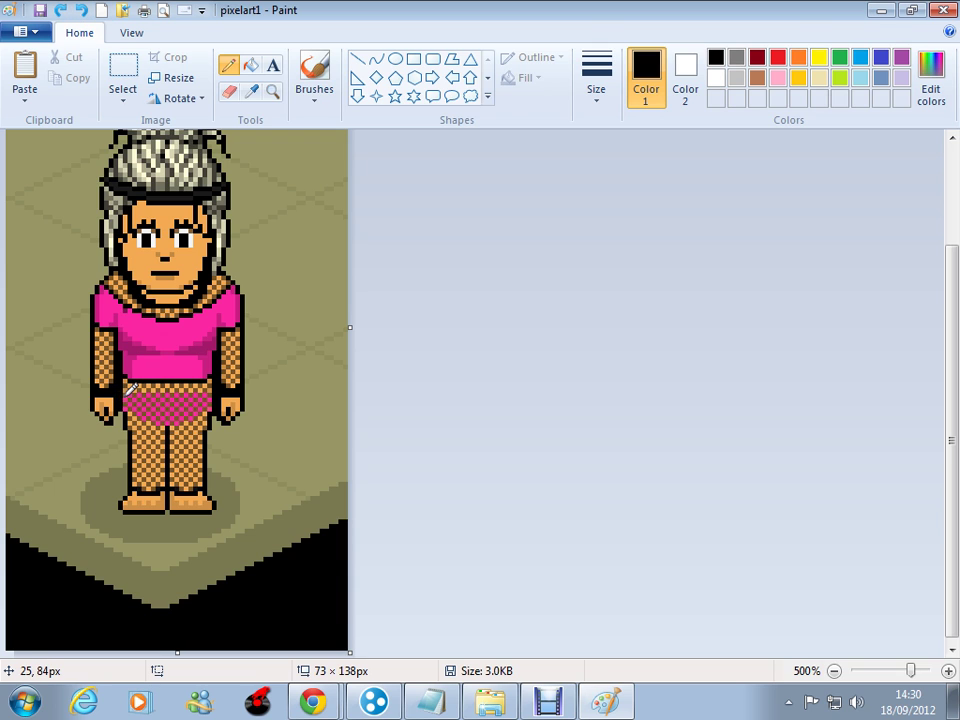
pyautogui.moveTo(125, 396)
pyautogui.mouseDown()
pyautogui.moveTo(124, 407)
pyautogui.moveTo(190, 420)
pyautogui.moveTo(209, 394)
pyautogui.mouseUp()
pyautogui.moveTo(130, 388)
pyautogui.mouseDown()
pyautogui.moveTo(183, 388)
pyautogui.moveTo(190, 399)
pyautogui.mouseUp()
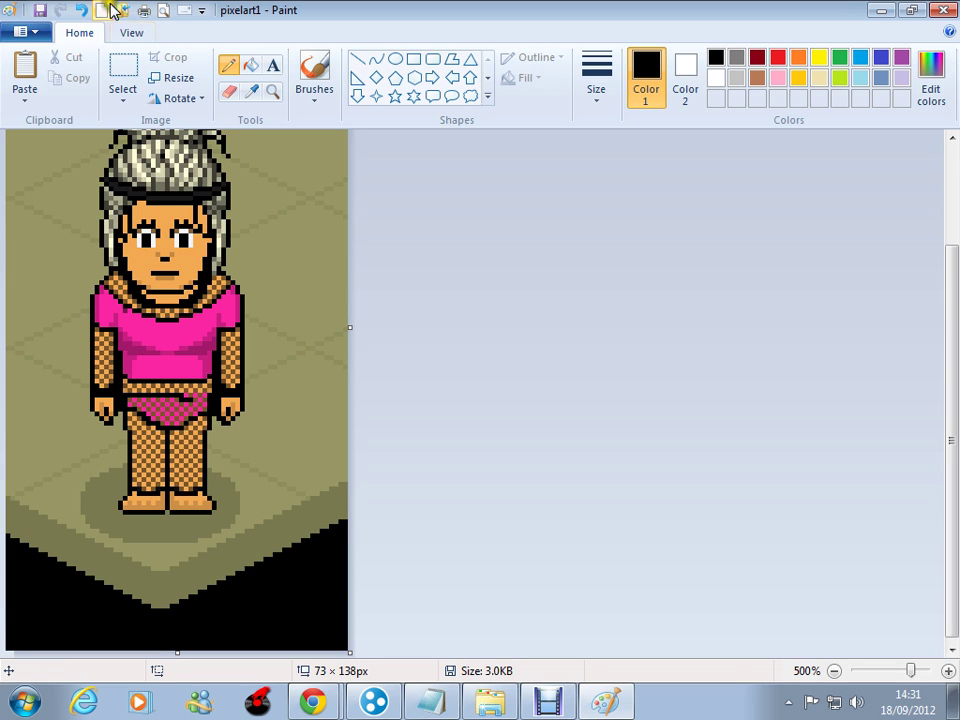
# Draw a straight black line of the thinnest size across the top edge of the briefs
pyautogui.click(357, 59)
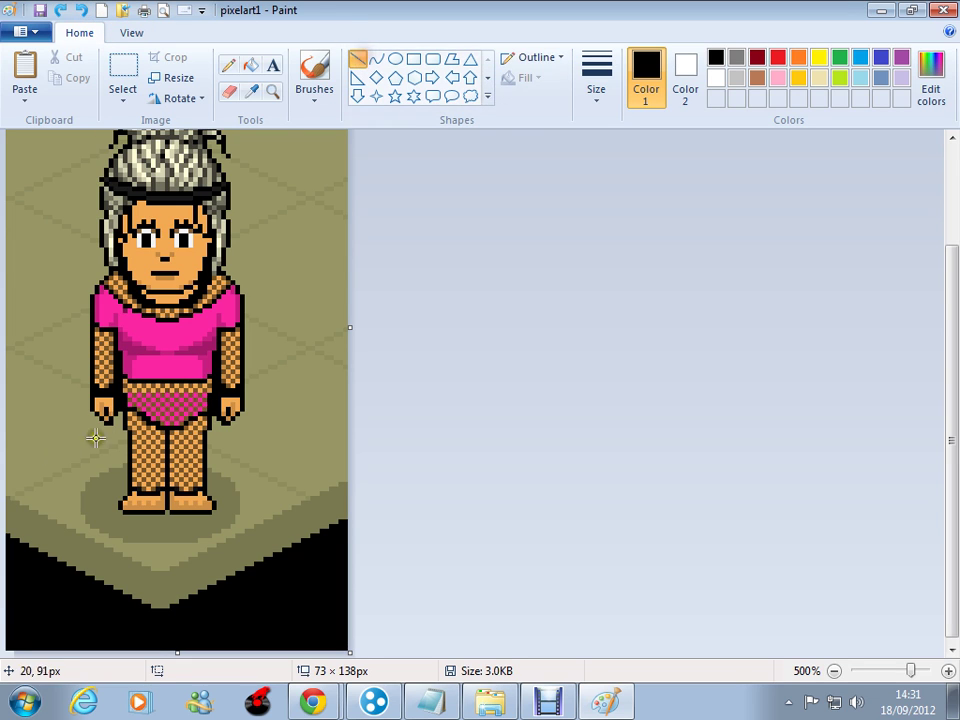
pyautogui.moveTo(127, 395); pyautogui.dragTo(211, 395)
pyautogui.click(610, 106)
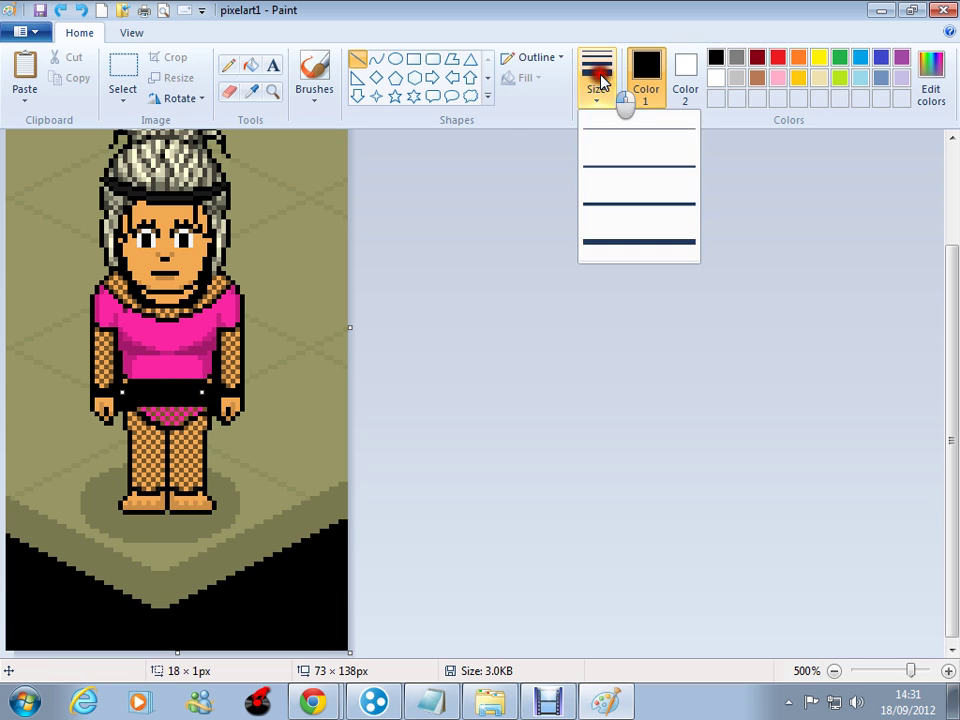
pyautogui.click(606, 139)
pyautogui.click(454, 396)
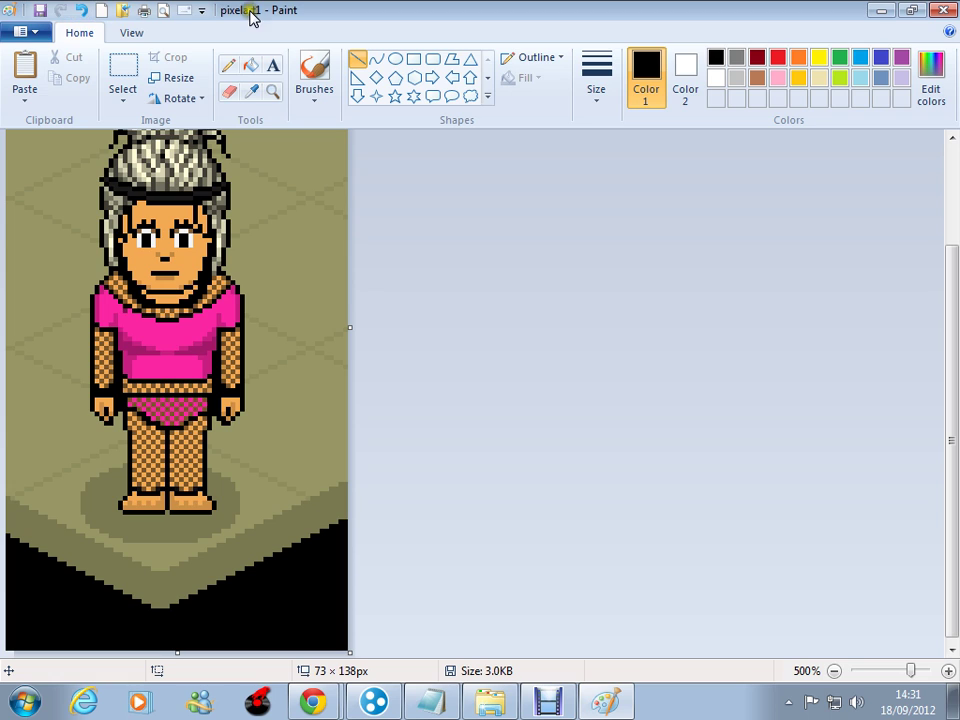
# Sample the shirt's bright pink and paint over the briefs' mesh with a thin brush to make them solid pink, undoing stray strokes
pyautogui.click(328, 72)
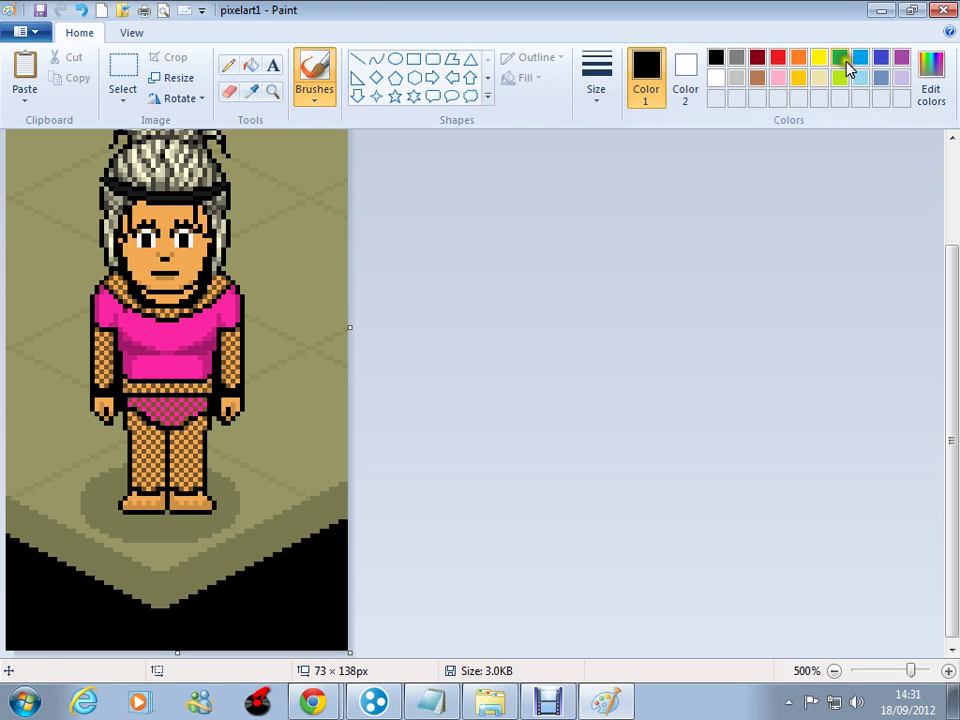
pyautogui.click(251, 91)
pyautogui.click(169, 358)
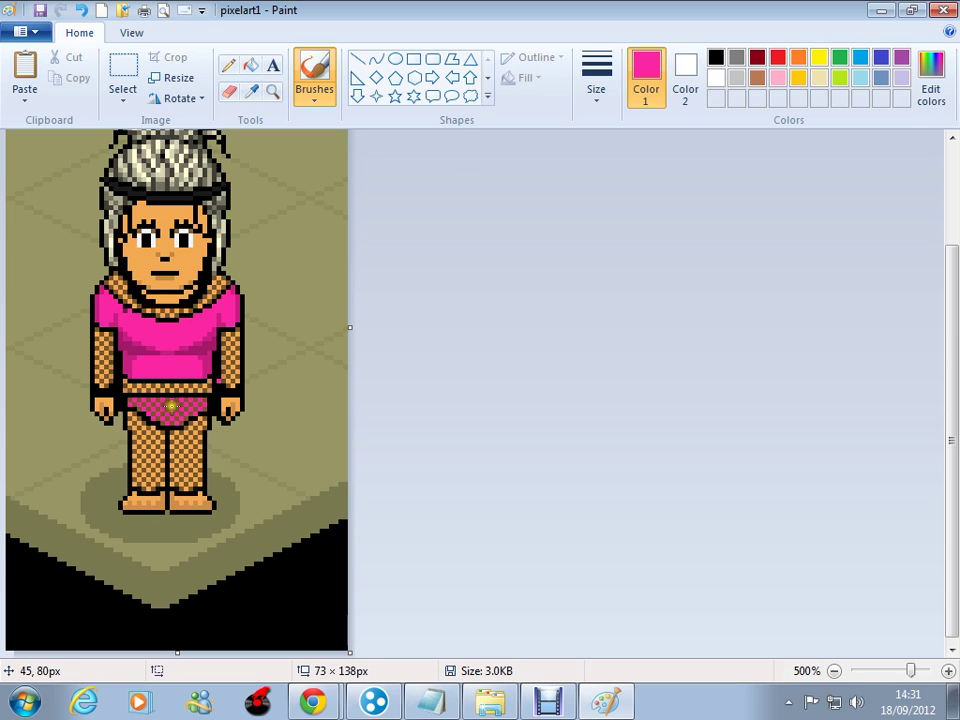
pyautogui.click(596, 78)
pyautogui.click(611, 163)
pyautogui.moveTo(144, 417)
pyautogui.mouseDown()
pyautogui.moveTo(180, 405)
pyautogui.moveTo(142, 405)
pyautogui.moveTo(201, 404)
pyautogui.moveTo(126, 403)
pyautogui.moveTo(146, 403)
pyautogui.mouseUp()
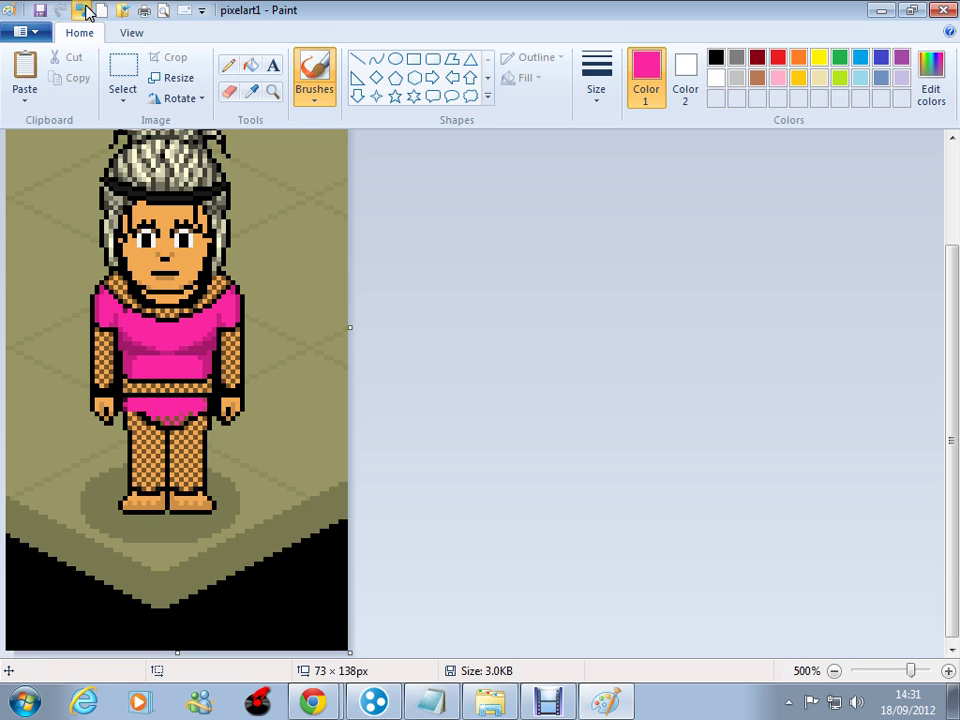
pyautogui.click(62, 10)
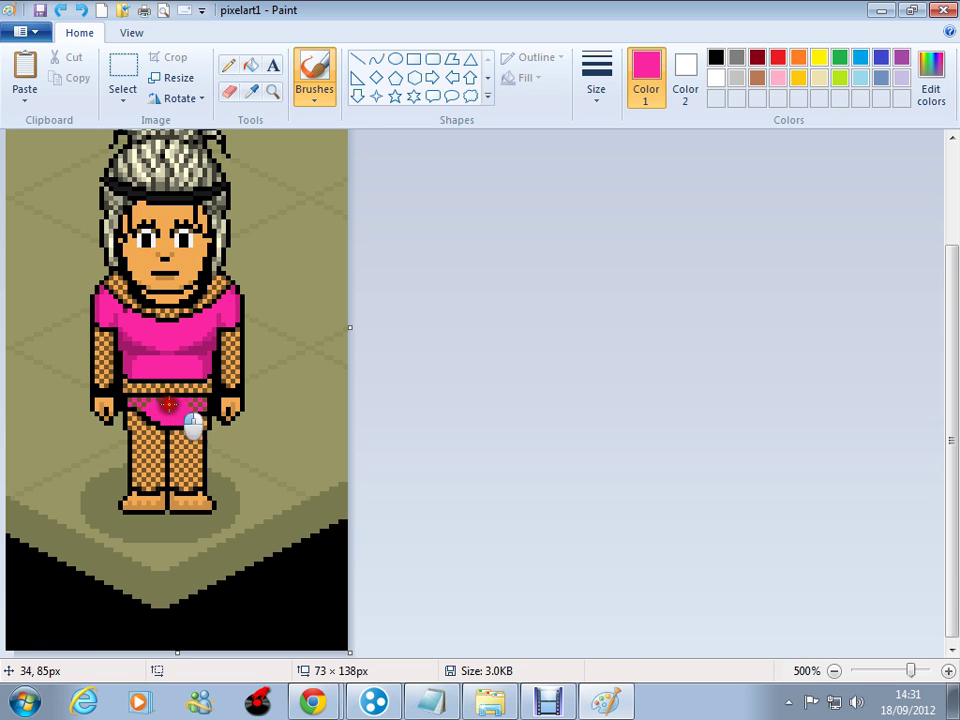
pyautogui.moveTo(152, 403)
pyautogui.mouseDown()
pyautogui.moveTo(197, 404)
pyautogui.moveTo(189, 404)
pyautogui.mouseUp()
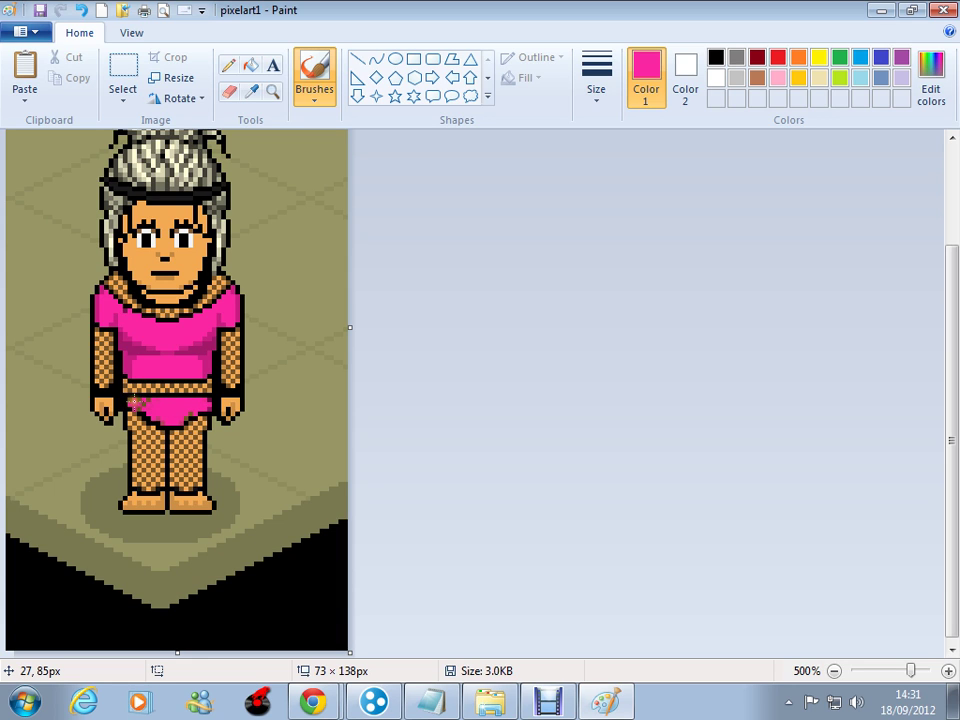
pyautogui.moveTo(156, 402)
pyautogui.mouseDown()
pyautogui.moveTo(140, 402)
pyautogui.moveTo(169, 424)
pyautogui.moveTo(189, 412)
pyautogui.moveTo(142, 412)
pyautogui.moveTo(203, 406)
pyautogui.moveTo(194, 407)
pyautogui.mouseUp()
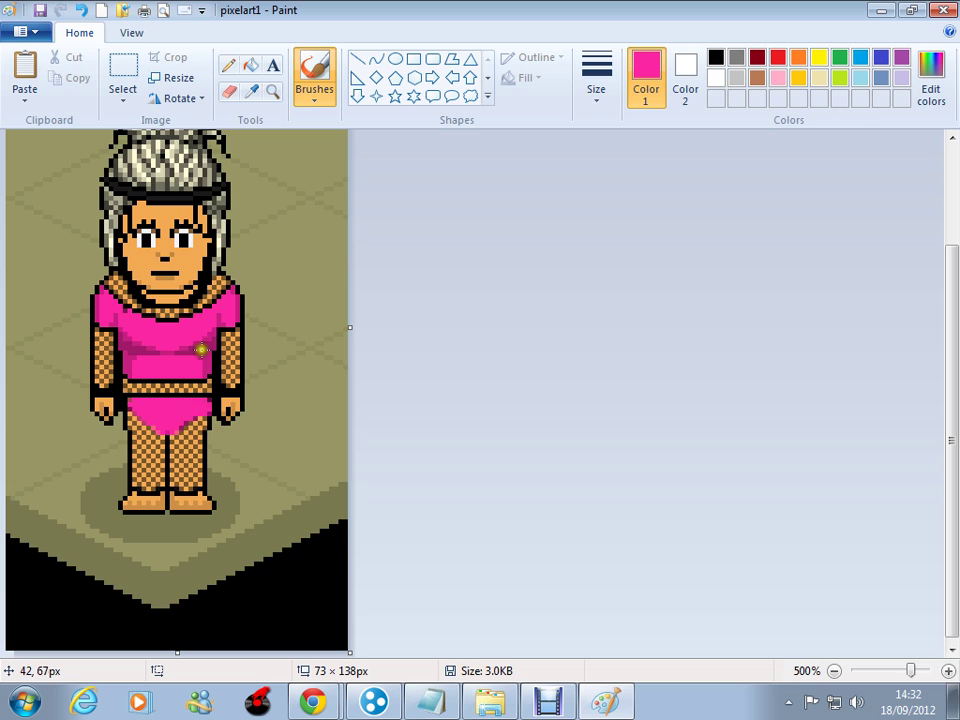
# Redraw the briefs' black outline, pencilling the right side and adding straight diagonal lines along both leg openings
pyautogui.click(228, 66)
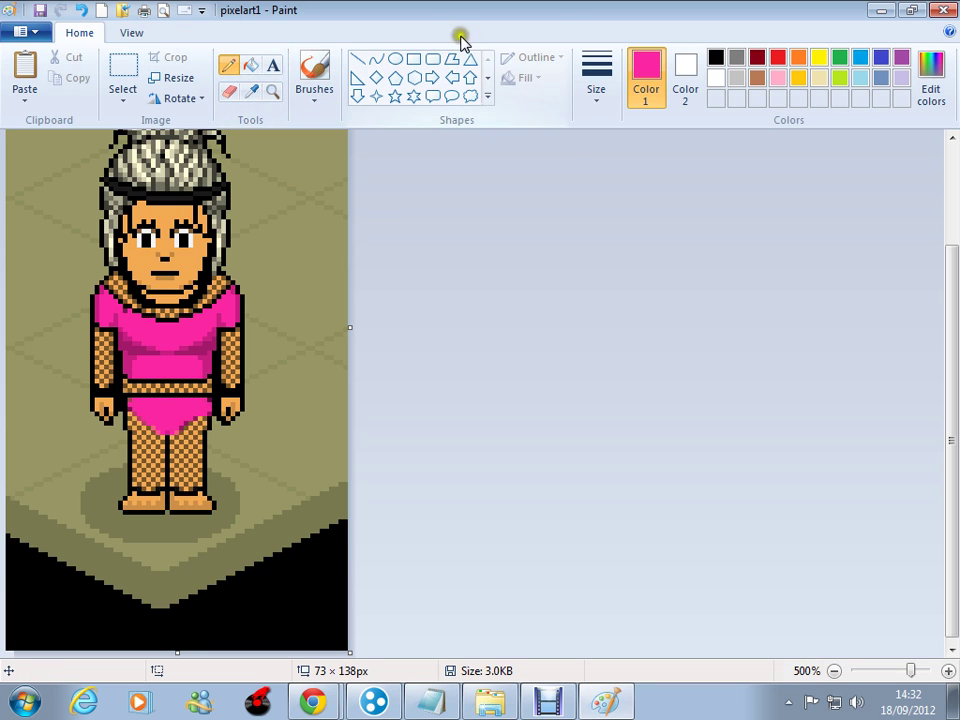
pyautogui.click(716, 57)
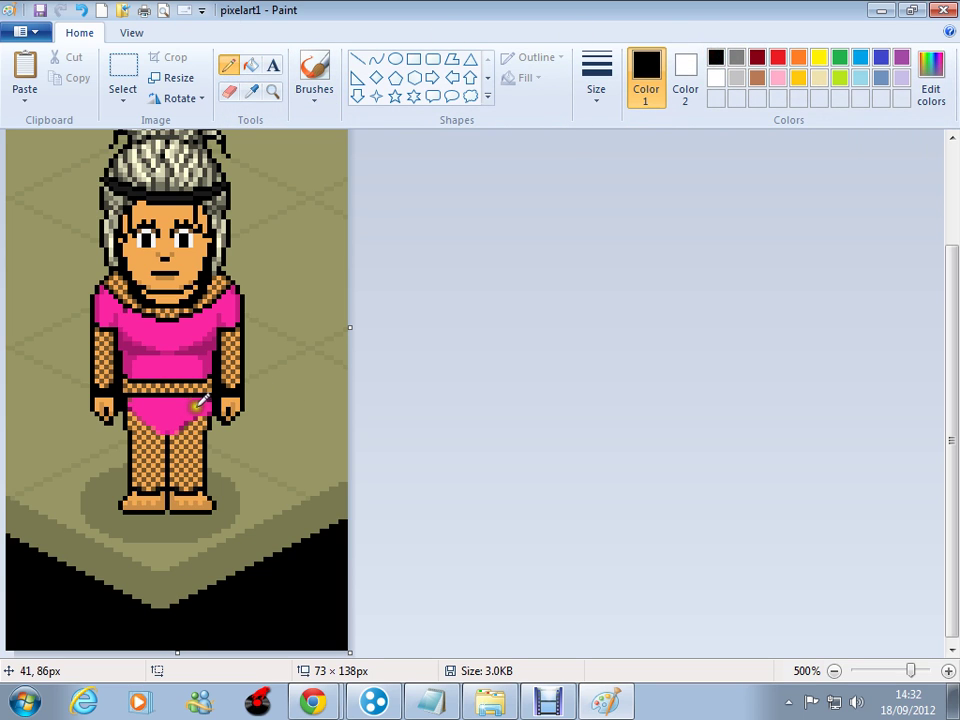
pyautogui.moveTo(208, 413); pyautogui.dragTo(208, 411)
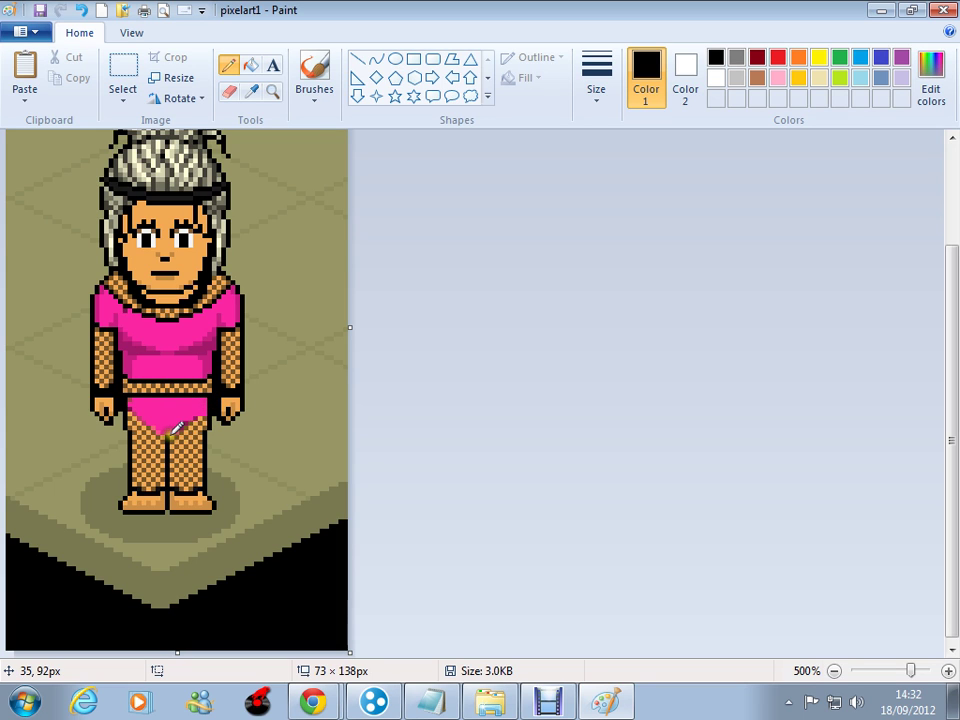
pyautogui.click(359, 62)
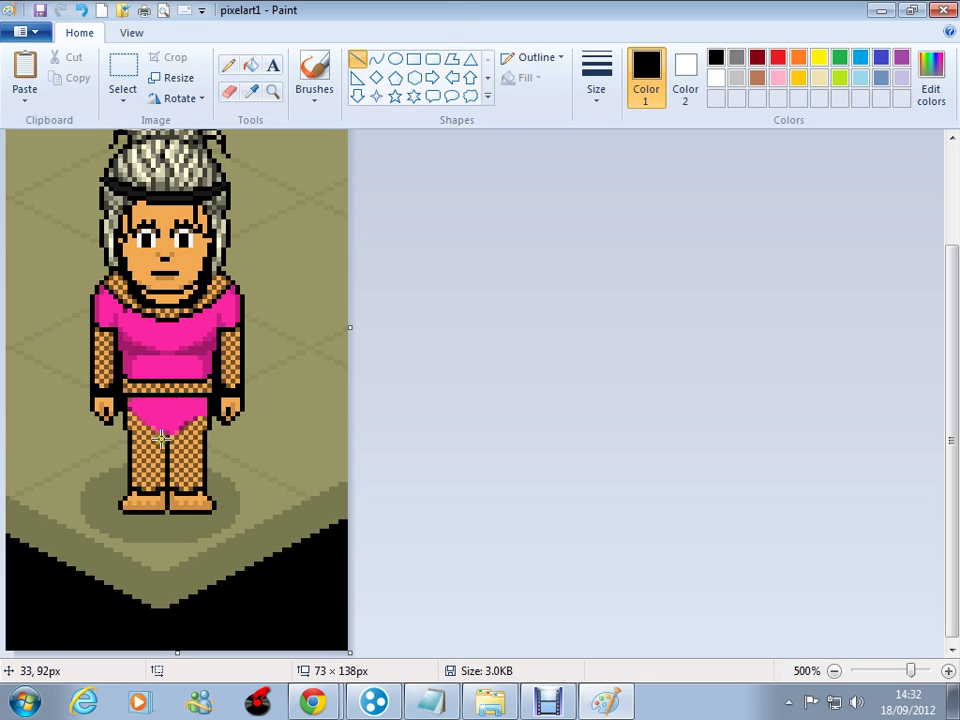
pyautogui.moveTo(170, 432); pyautogui.dragTo(202, 413)
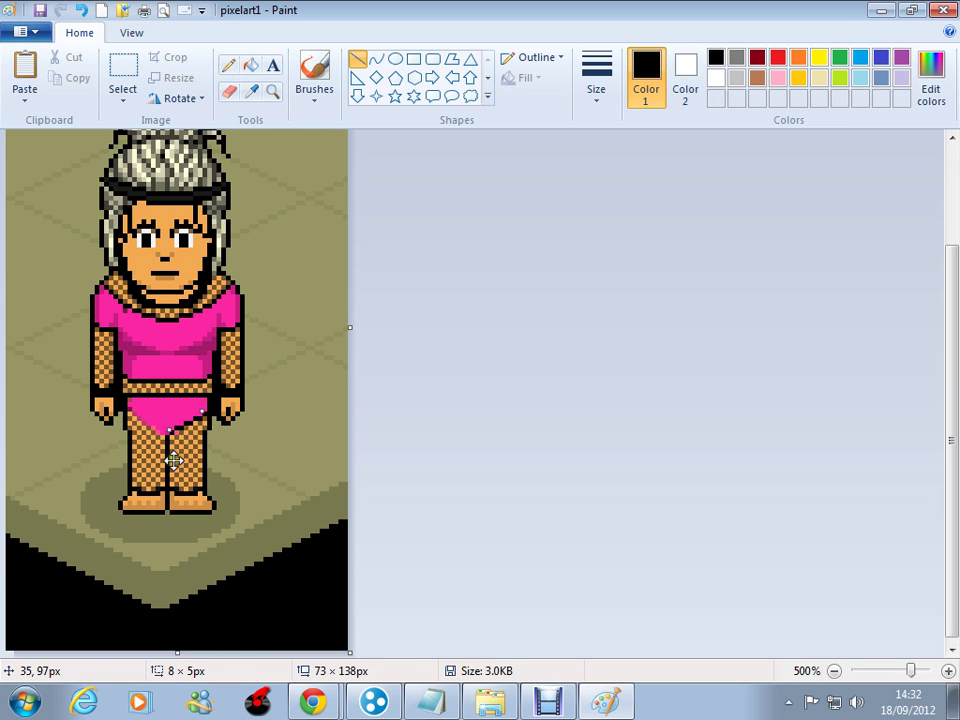
pyautogui.moveTo(130, 413); pyautogui.dragTo(162, 432)
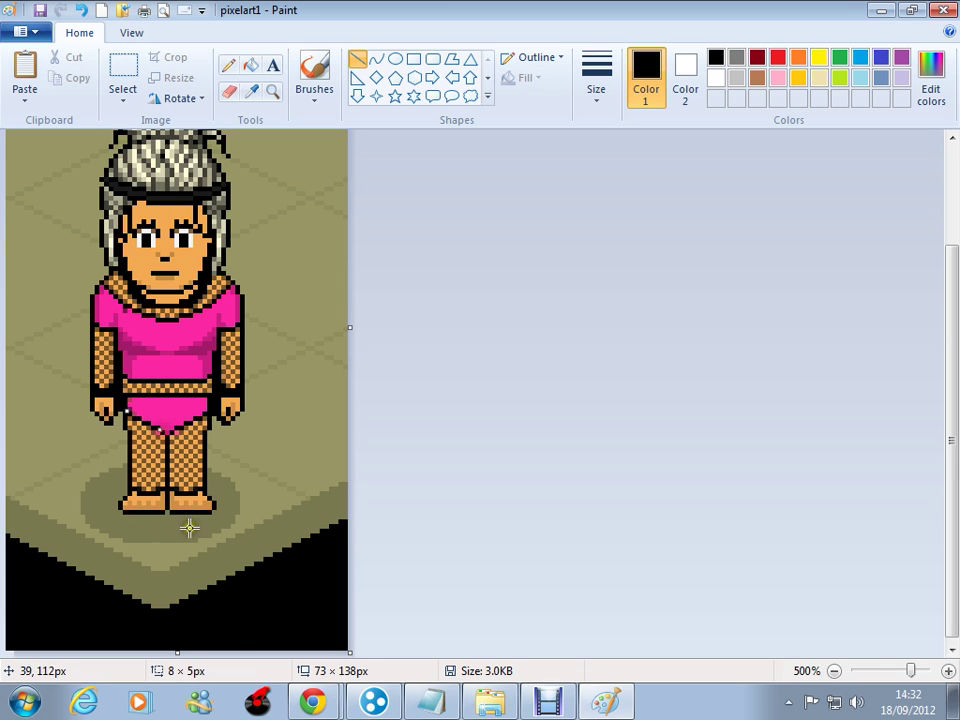
pyautogui.click(403, 459)
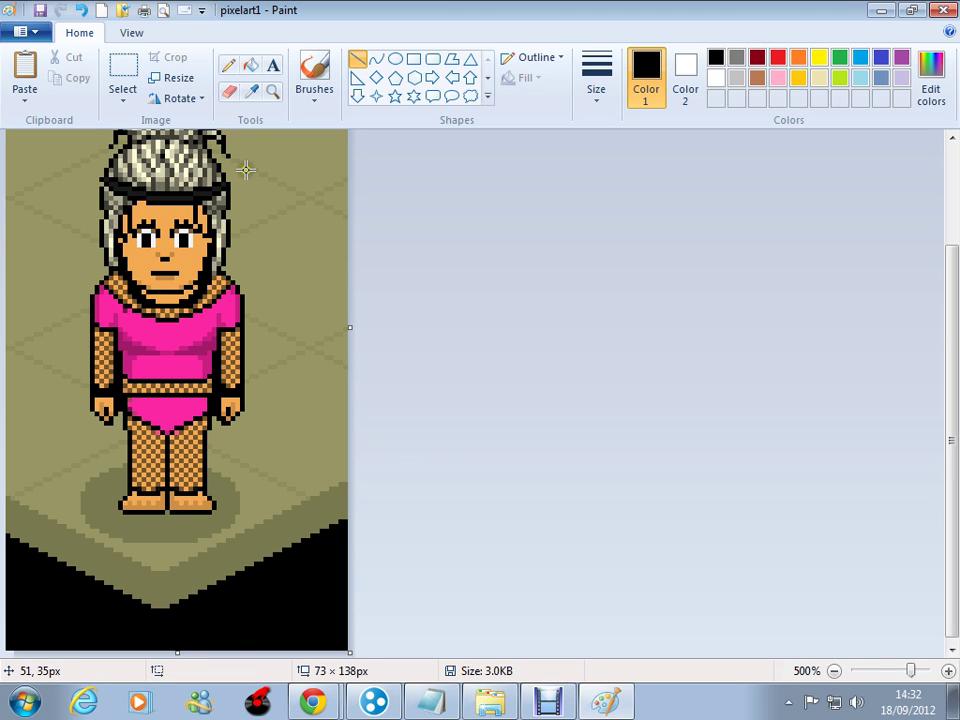
pyautogui.click(250, 91)
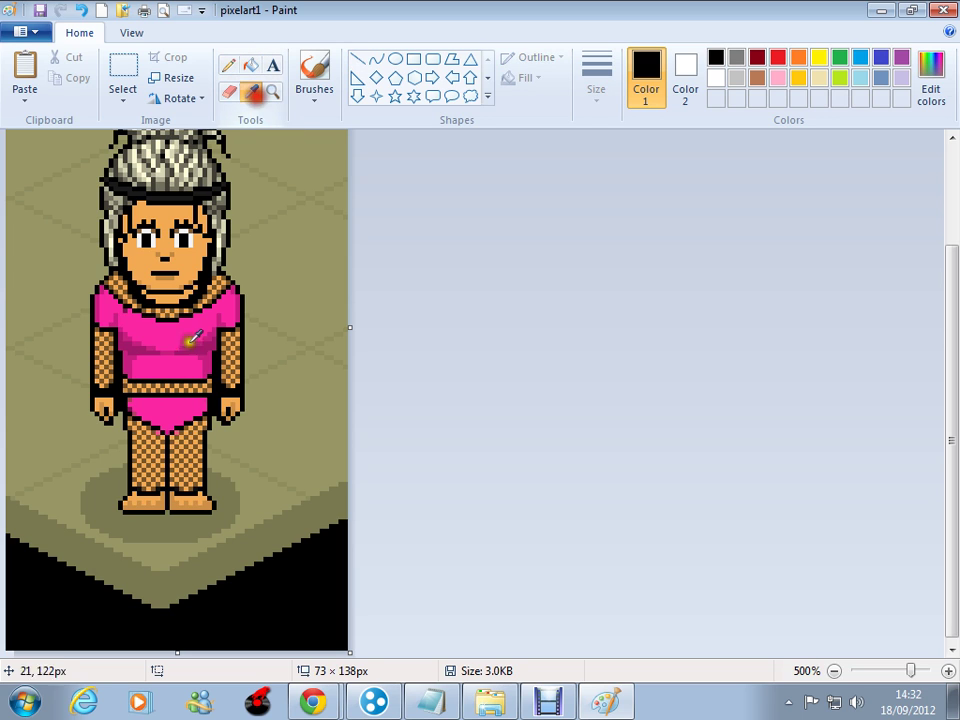
pyautogui.click(200, 497)
pyautogui.click(358, 60)
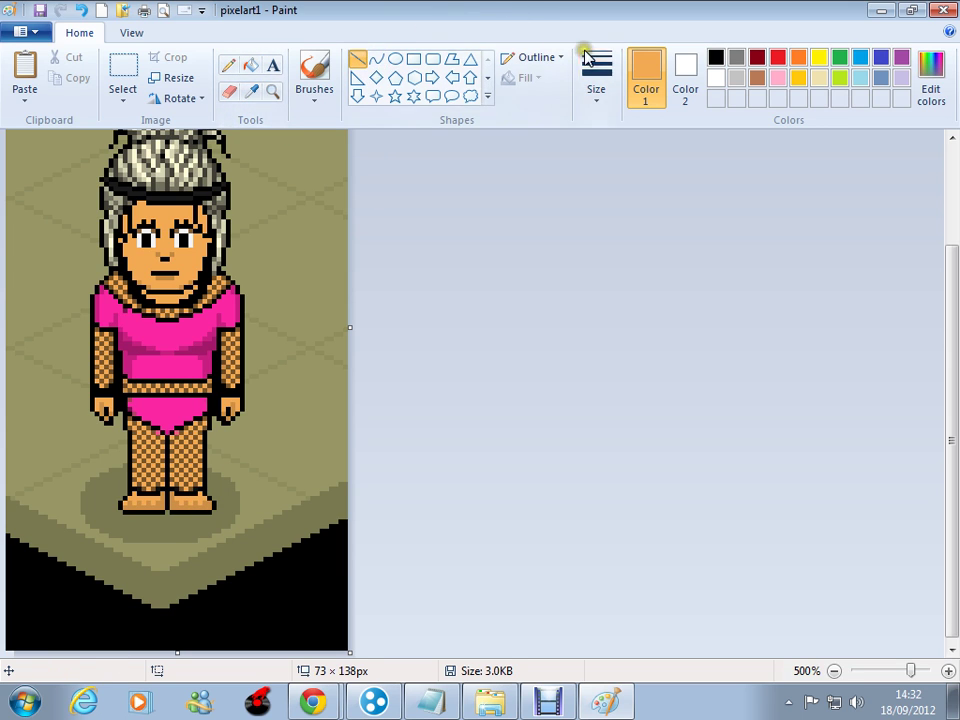
pyautogui.click(228, 65)
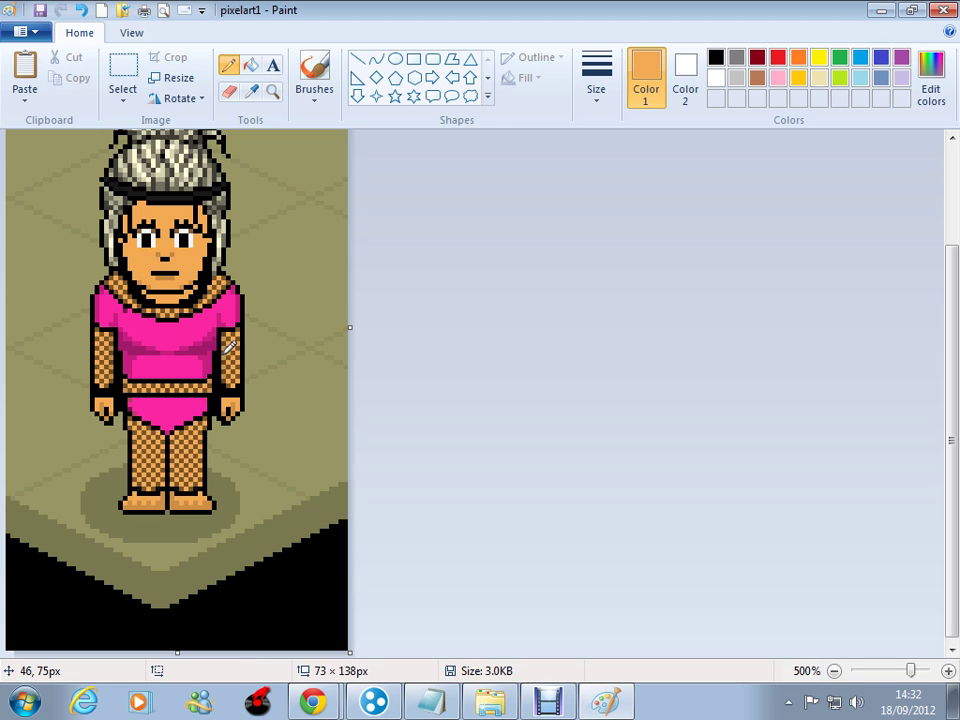
# Sample the shirt's medium-dark pink shading and pencil it along both side edges of the briefs
pyautogui.click(250, 91)
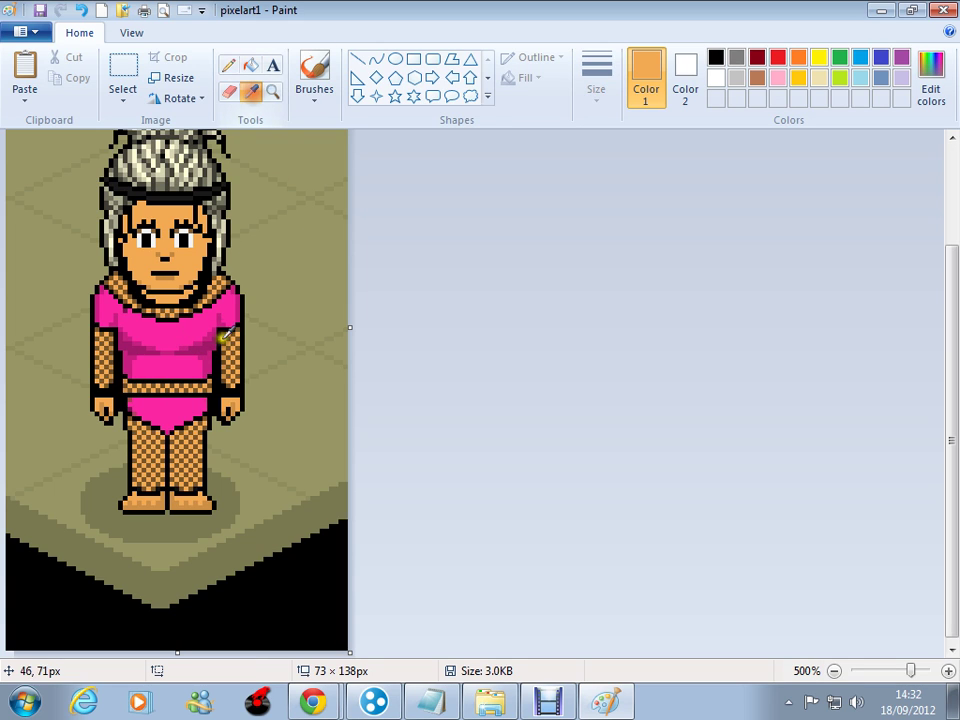
pyautogui.click(207, 366)
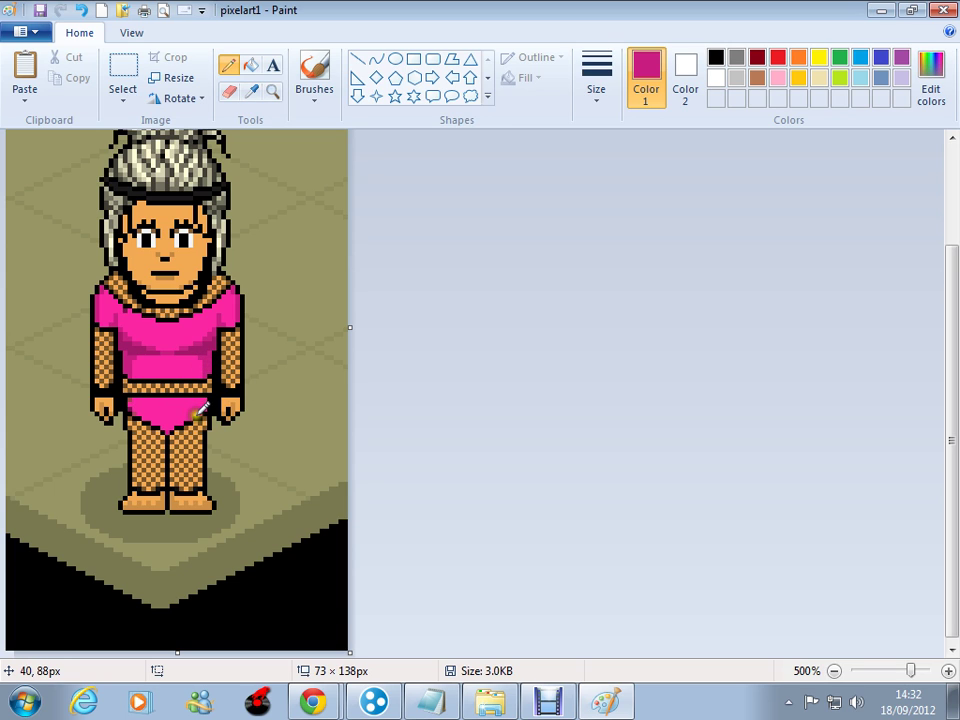
pyautogui.moveTo(197, 414); pyautogui.dragTo(205, 400)
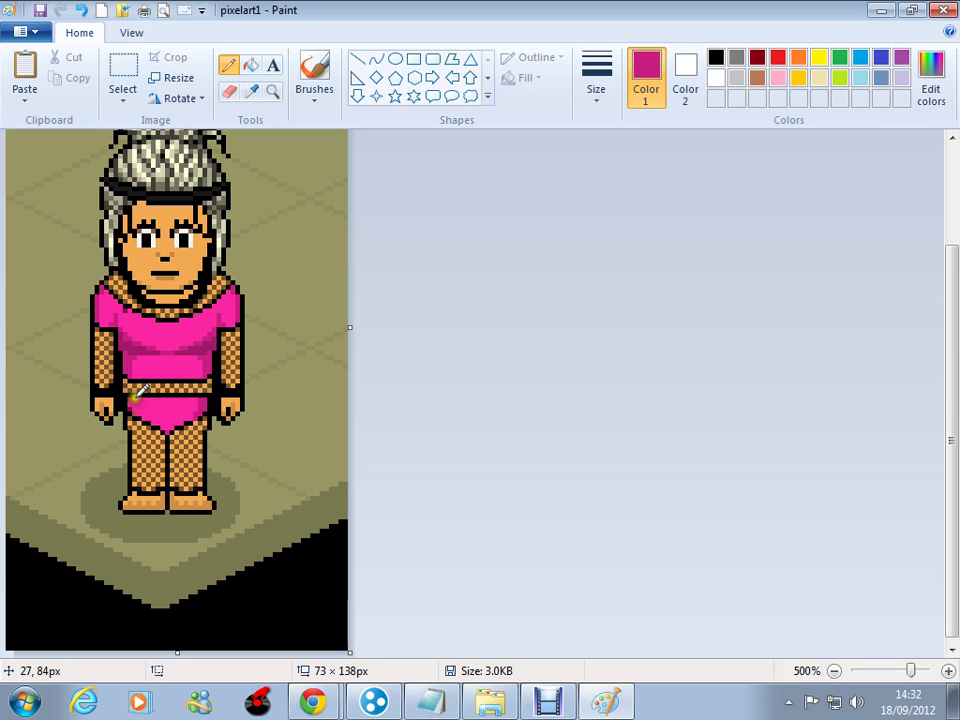
pyautogui.moveTo(133, 399)
pyautogui.mouseDown()
pyautogui.moveTo(148, 418)
pyautogui.moveTo(138, 403)
pyautogui.moveTo(174, 417)
pyautogui.moveTo(204, 409)
pyautogui.moveTo(159, 409)
pyautogui.moveTo(168, 414)
pyautogui.mouseUp()
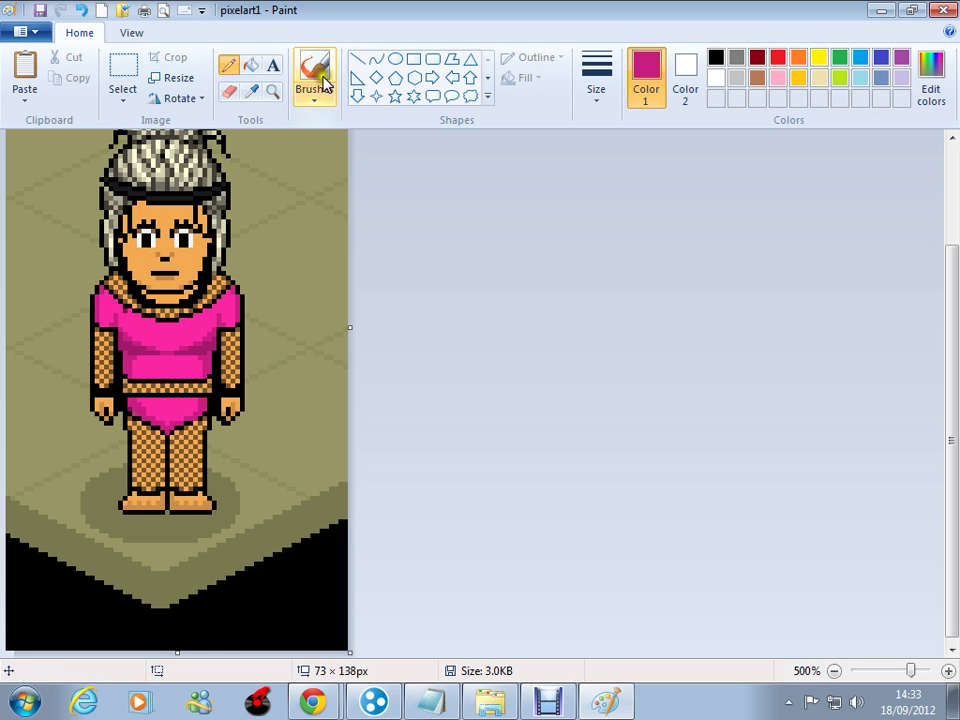
# Sample the shirt's darkest pink and pencil deep shading along the lower edges of the briefs
pyautogui.click(253, 90)
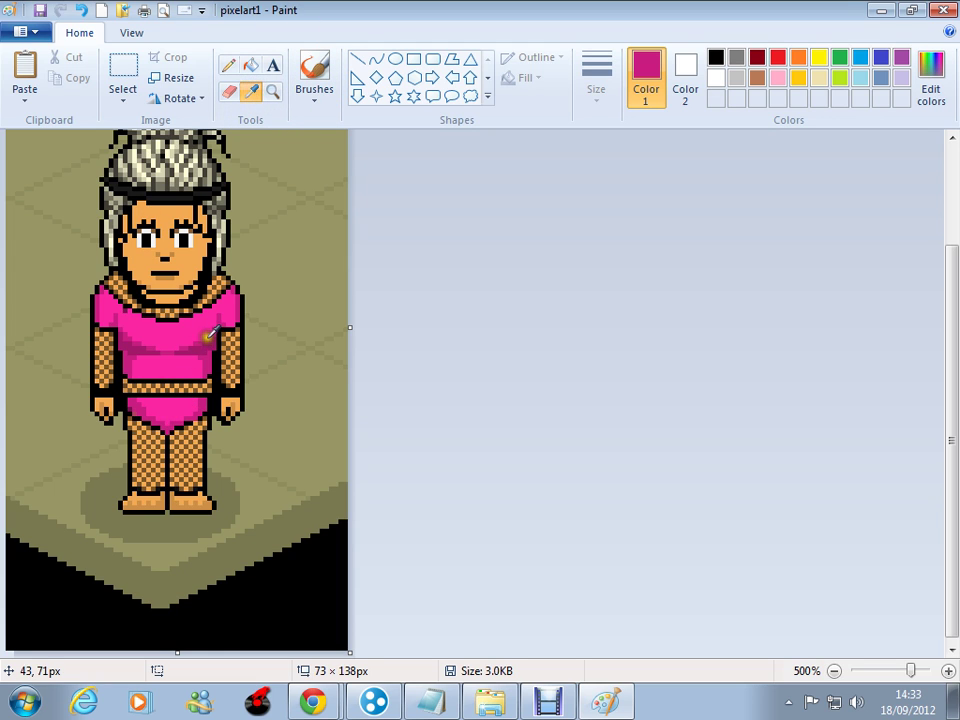
pyautogui.click(212, 335)
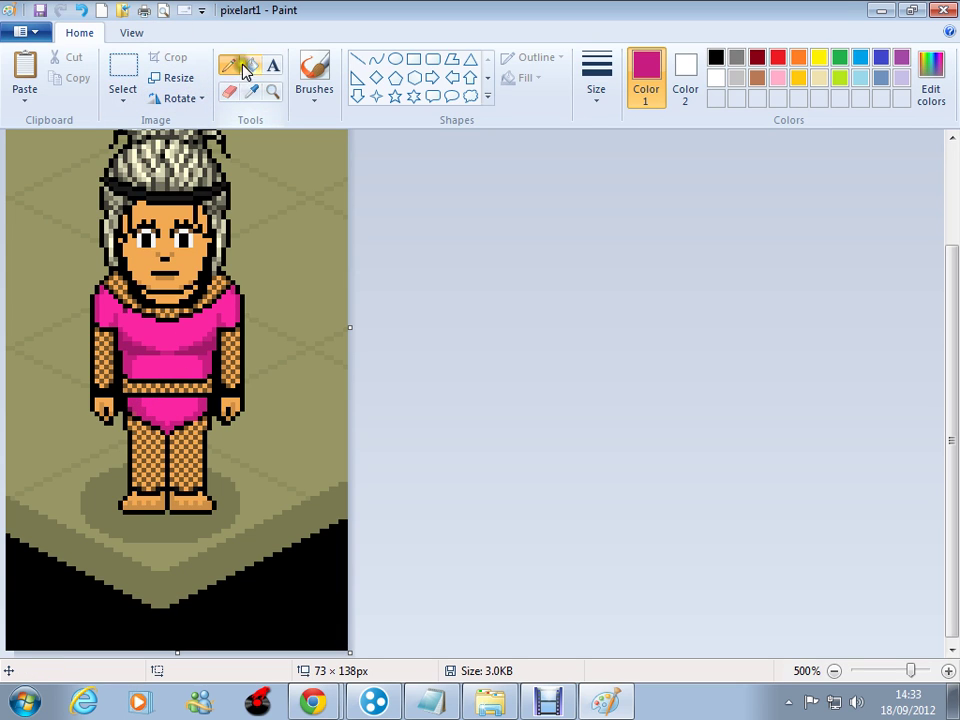
pyautogui.click(251, 91)
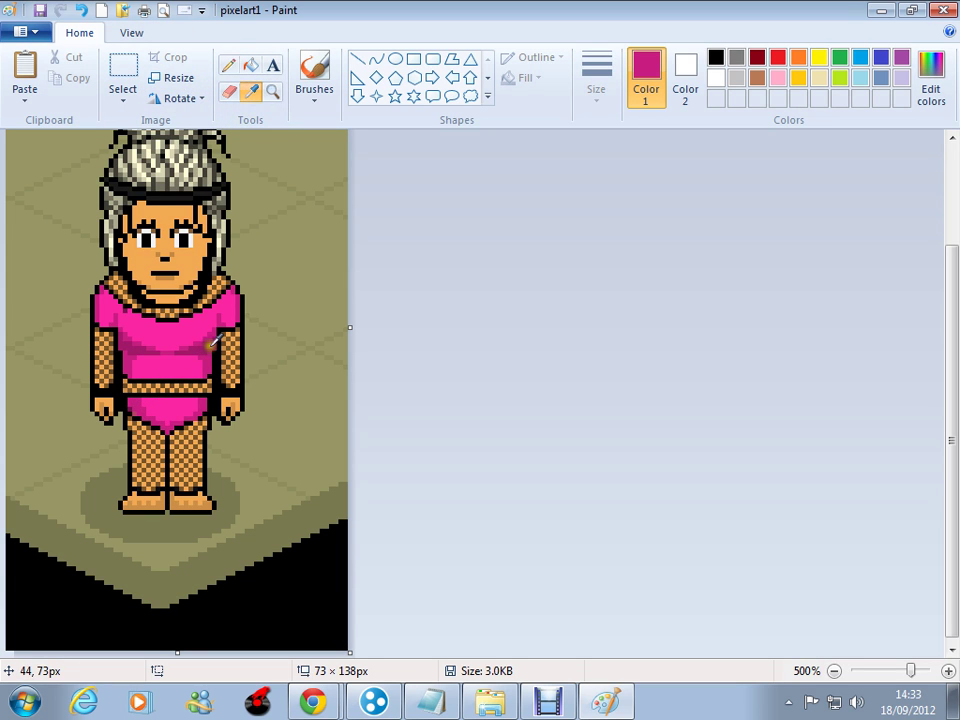
pyautogui.click(192, 414)
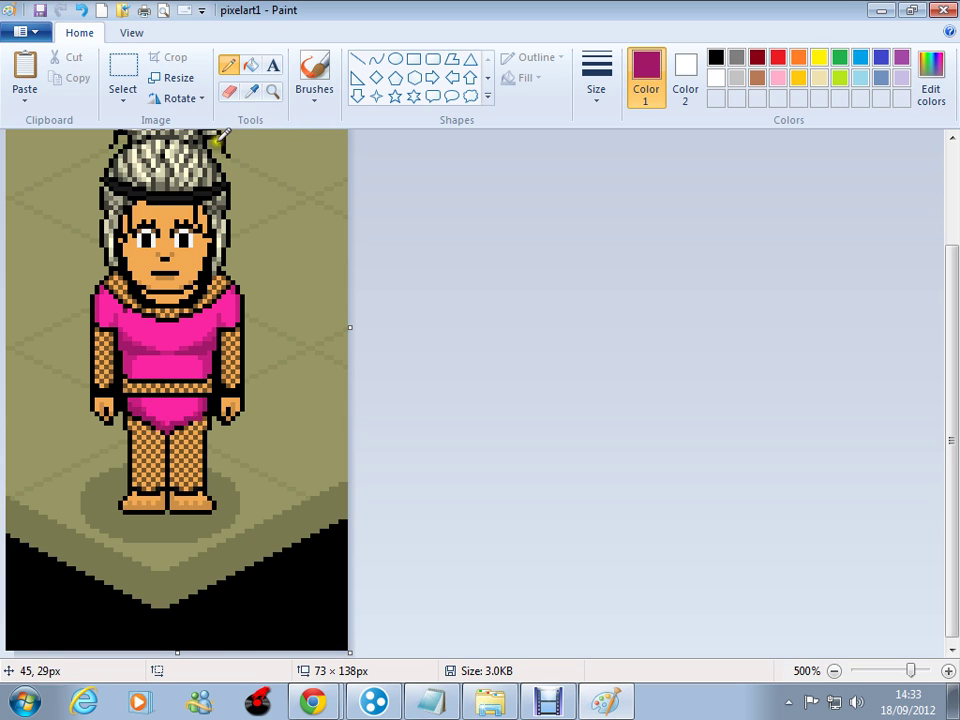
# Sample the shirt's medium-dark pink again and blend it just inside the dark shading on the briefs' lower half
pyautogui.click(250, 92)
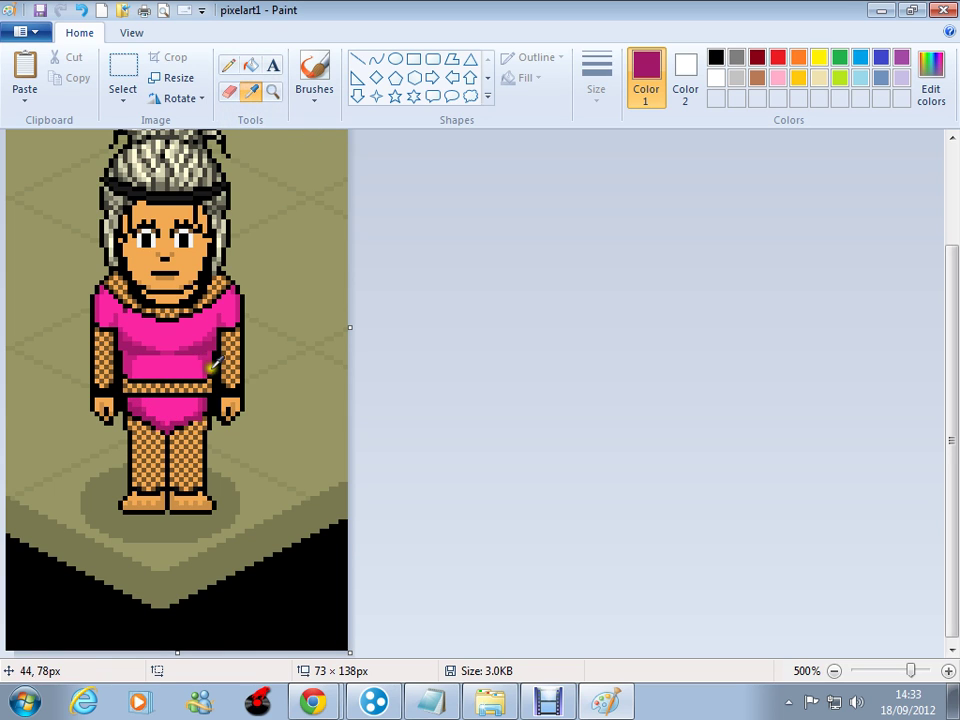
pyautogui.click(204, 367)
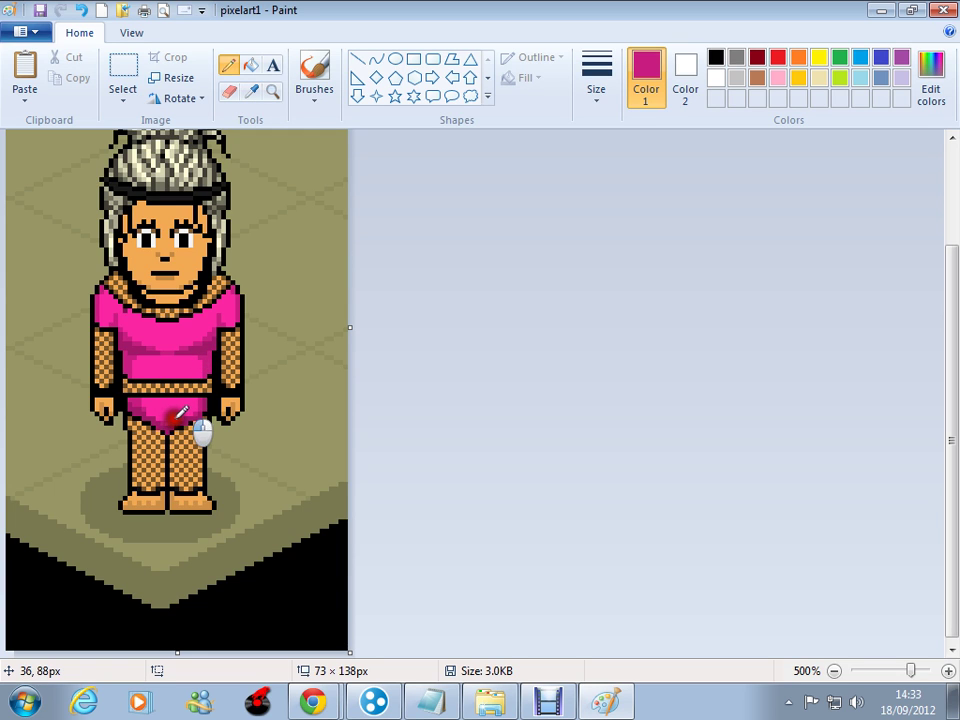
pyautogui.moveTo(174, 418); pyautogui.dragTo(195, 409)
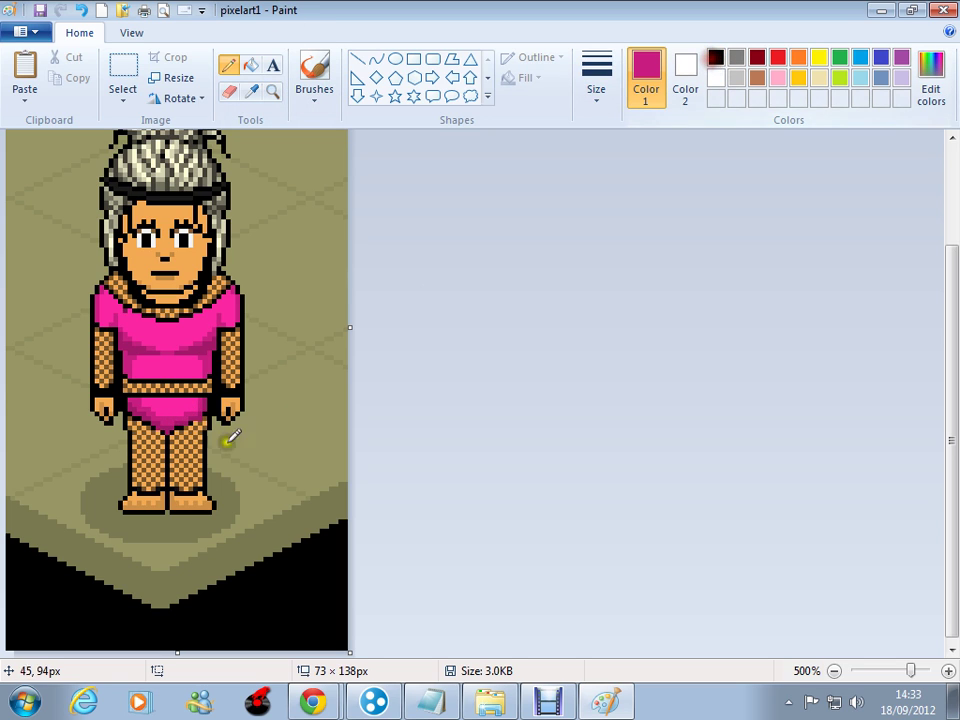
pyautogui.click(156, 429)
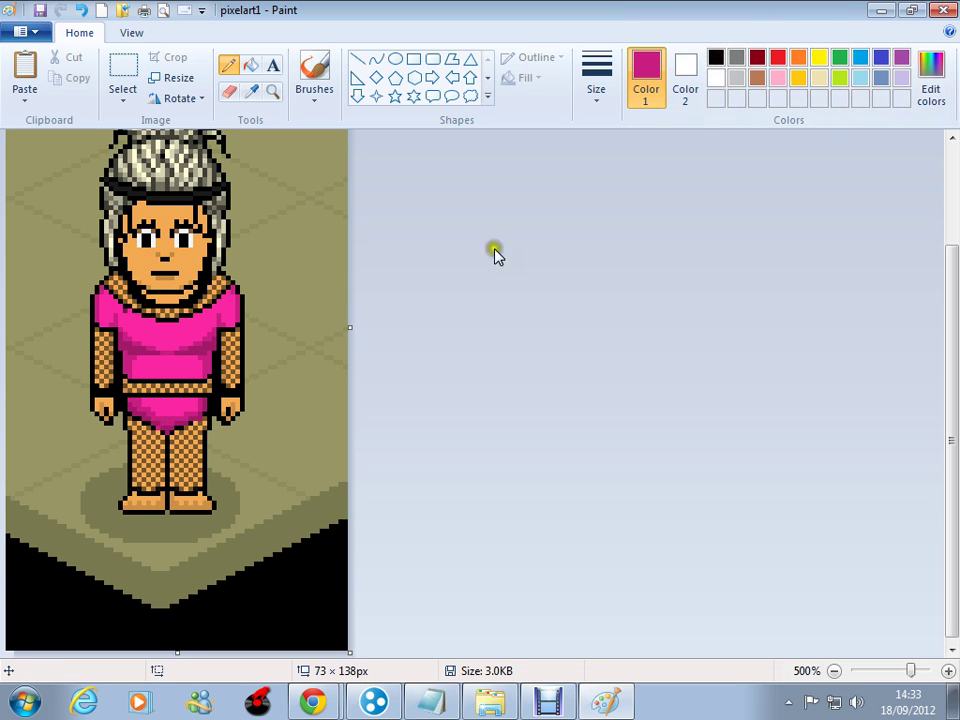
# Sample black from the avatar's outline and touch up the briefs' outline along both leg openings pixel by pixel
pyautogui.click(718, 57)
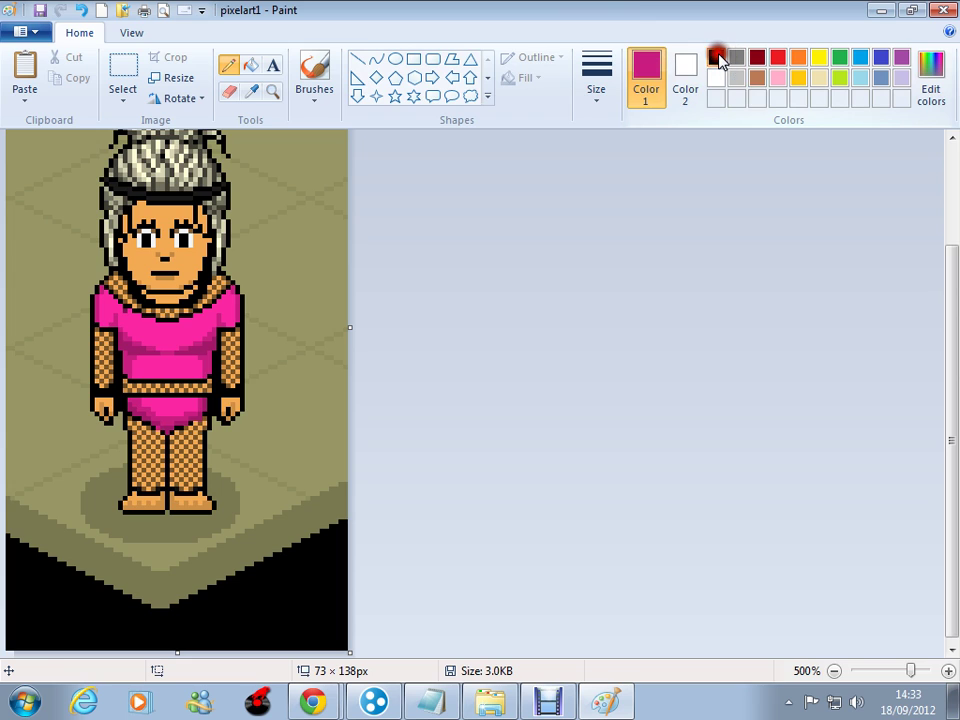
pyautogui.click(250, 92)
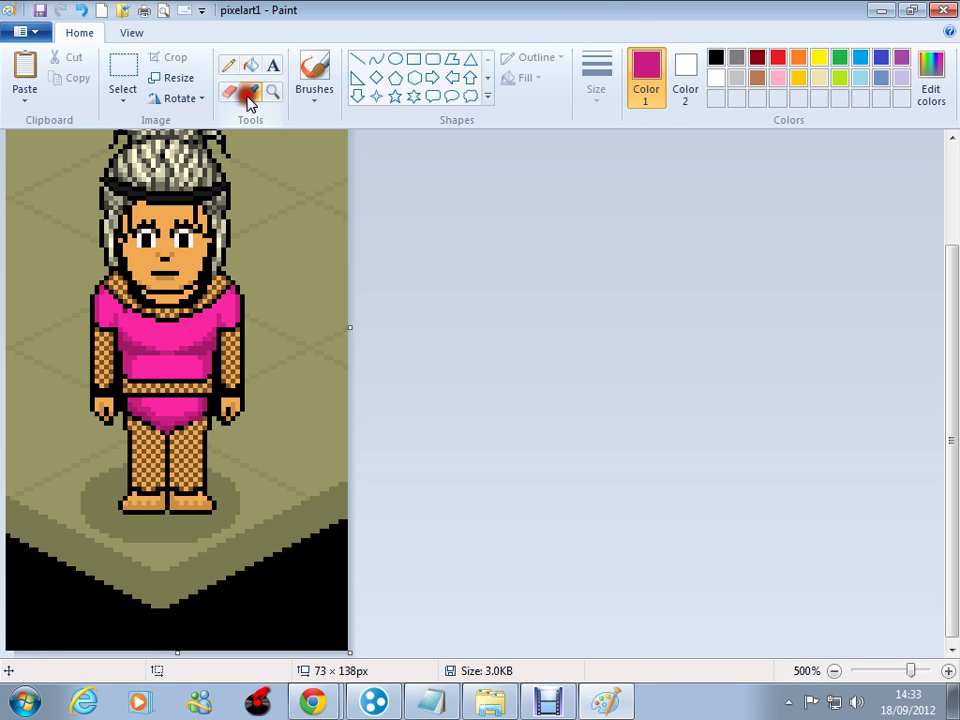
pyautogui.click(143, 148)
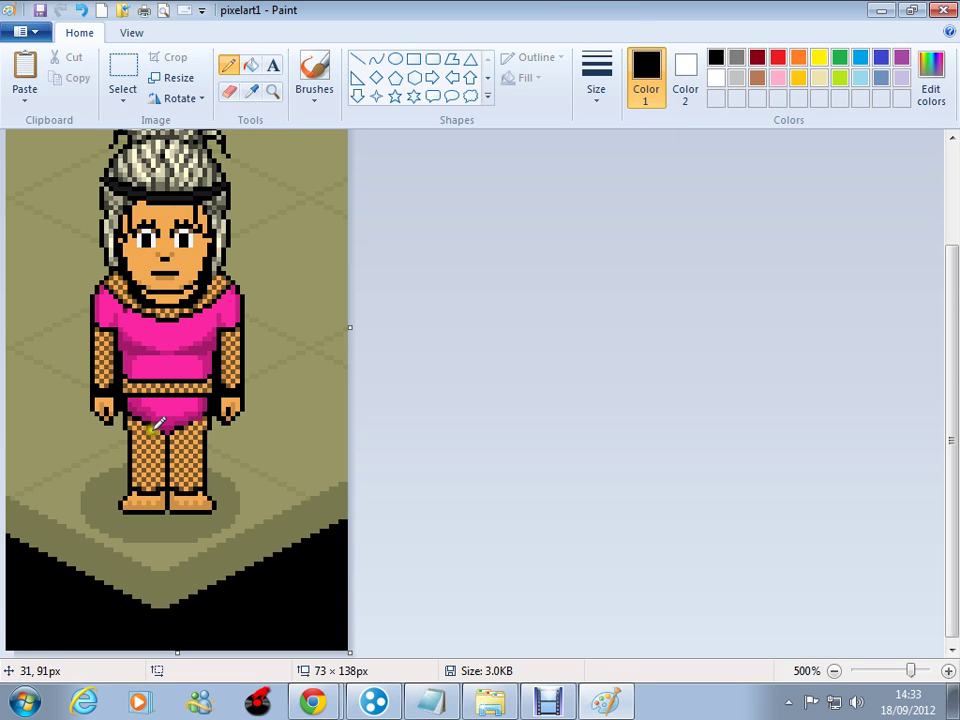
pyautogui.click(161, 427)
pyautogui.click(186, 425)
pyautogui.click(197, 416)
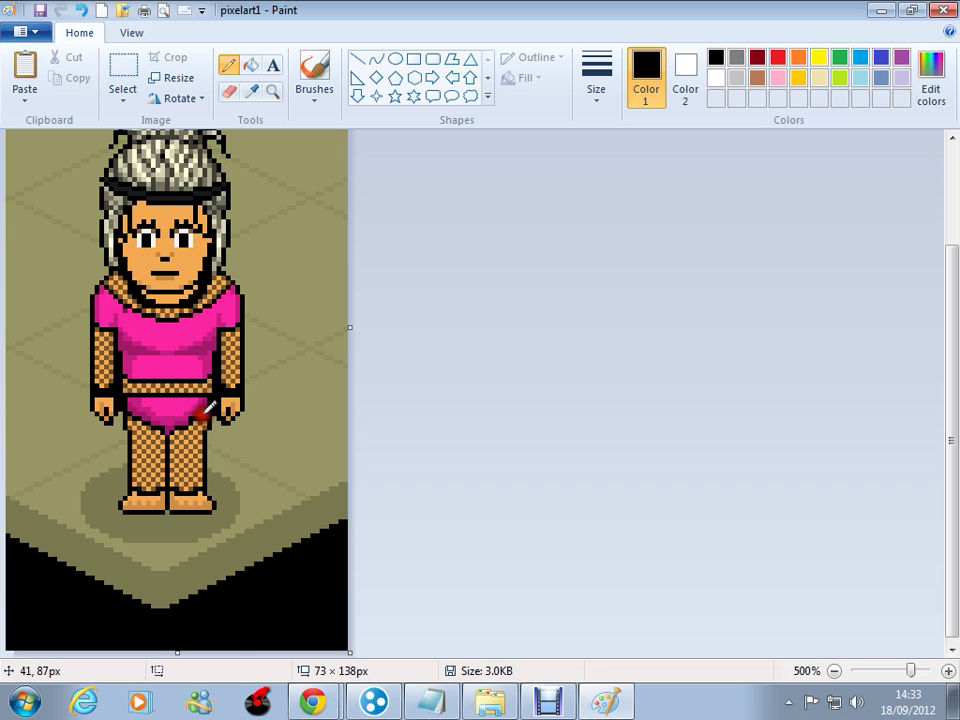
pyautogui.click(148, 418)
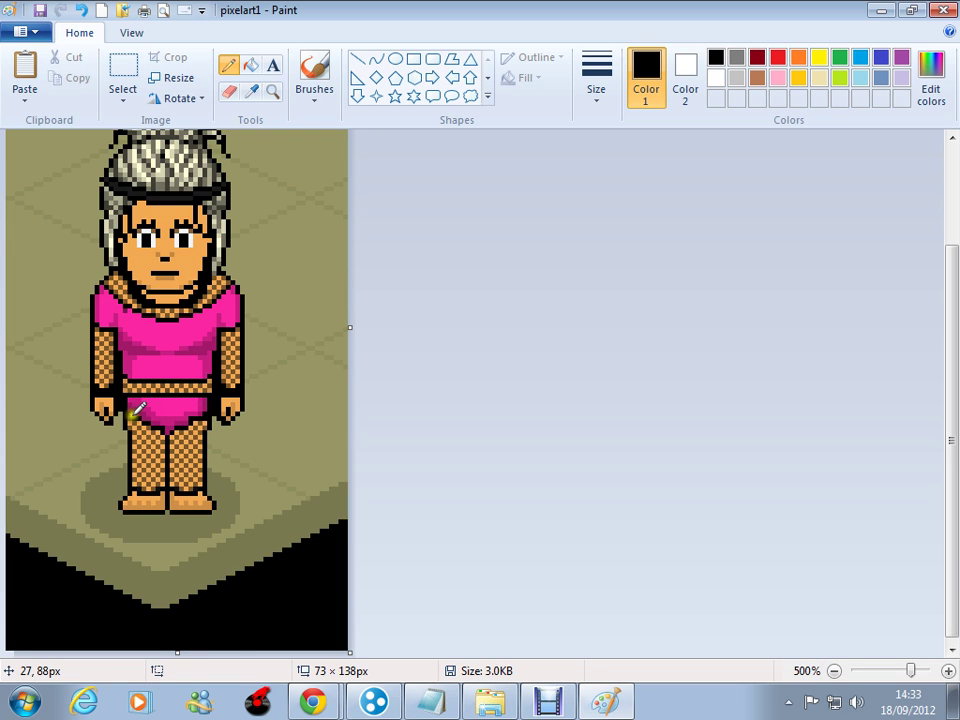
pyautogui.click(131, 413)
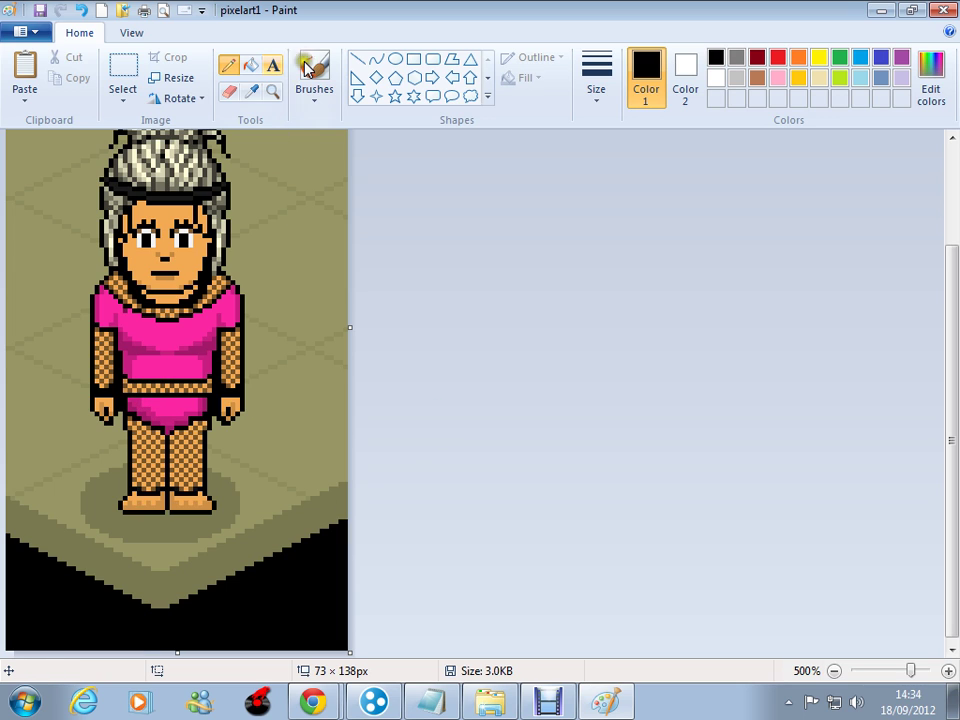
# Add more shading to the briefs' lower right with the medium-dark and darkest pinks sampled from the shirt
pyautogui.click(251, 91)
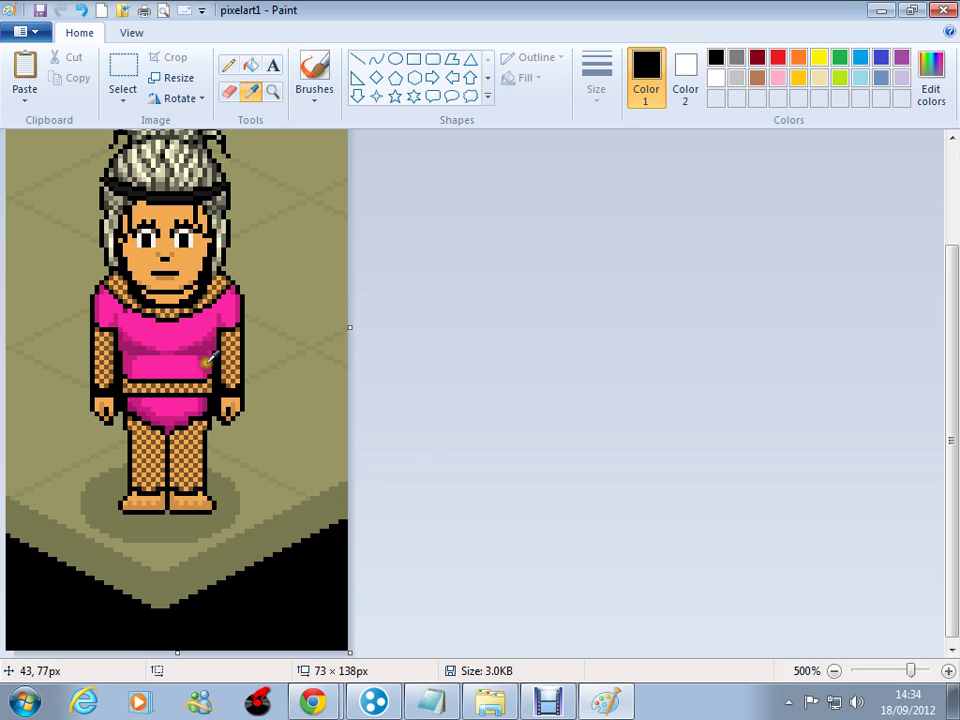
pyautogui.click(206, 362)
pyautogui.moveTo(180, 416)
pyautogui.mouseDown()
pyautogui.moveTo(197, 407)
pyautogui.moveTo(186, 409)
pyautogui.mouseUp()
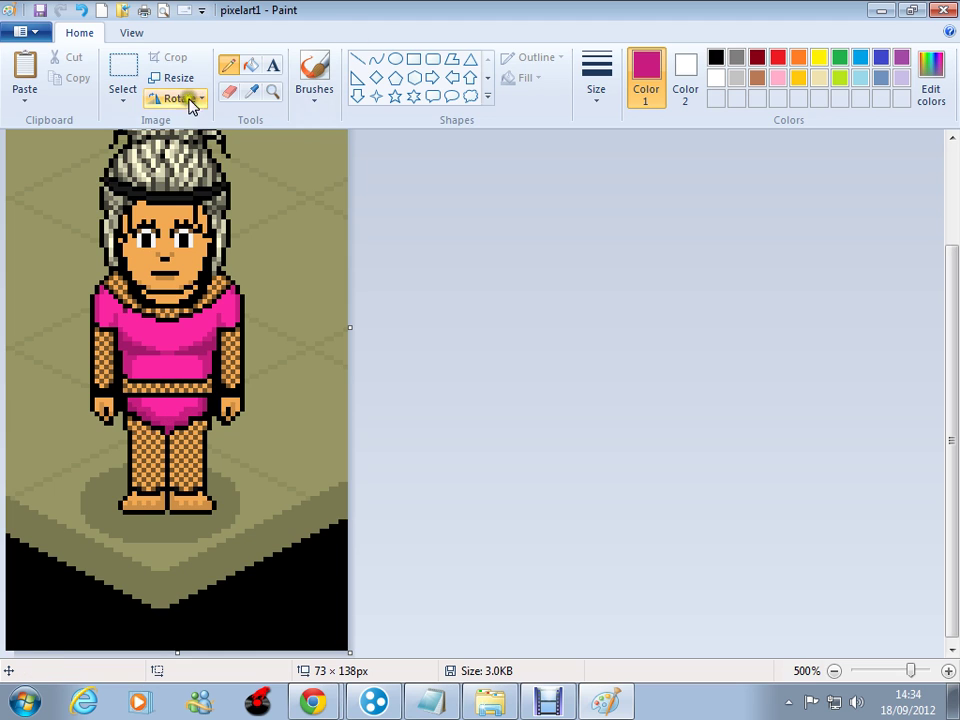
pyautogui.click(248, 92)
pyautogui.click(209, 351)
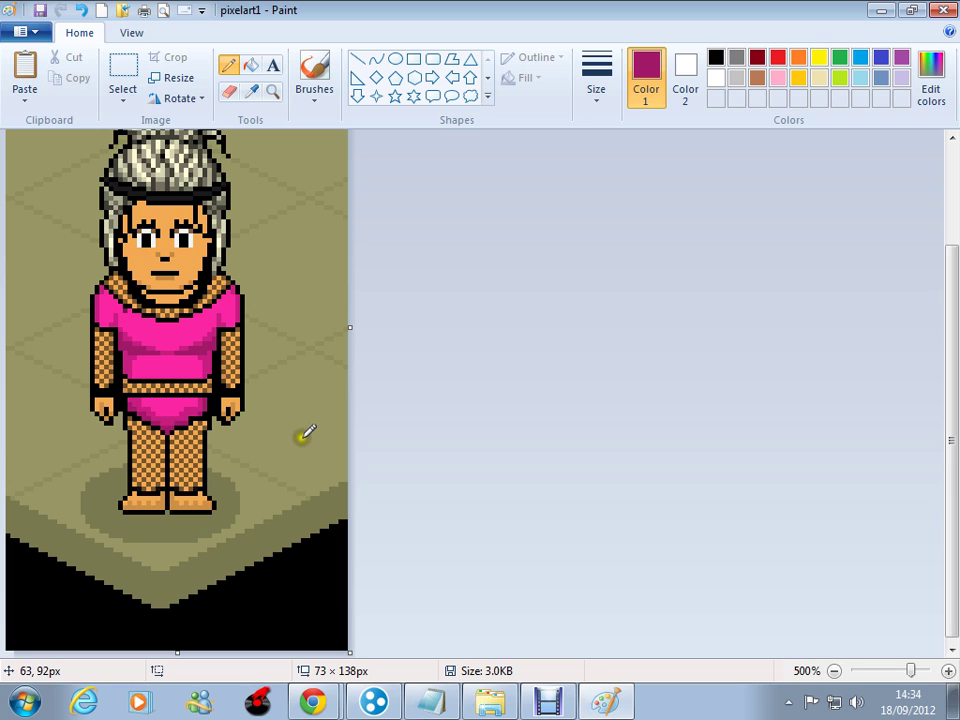
# Sample the shirt's bright pink and pencil highlight pixels down the centre of the briefs
pyautogui.click(251, 92)
pyautogui.click(172, 360)
pyautogui.click(171, 401)
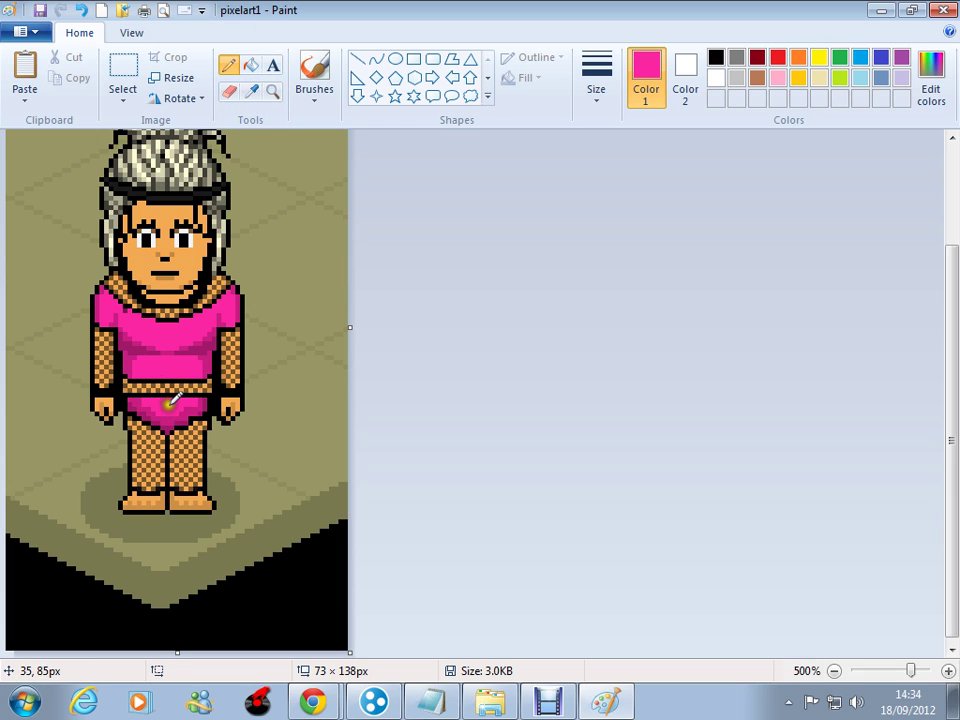
pyautogui.click(168, 413)
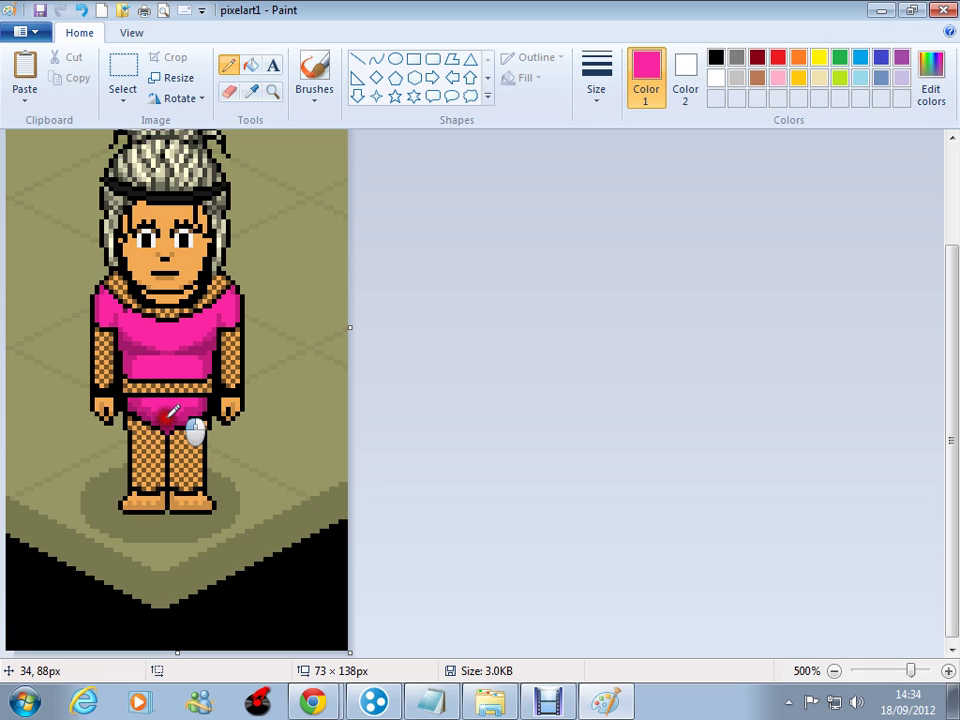
pyautogui.click(167, 417)
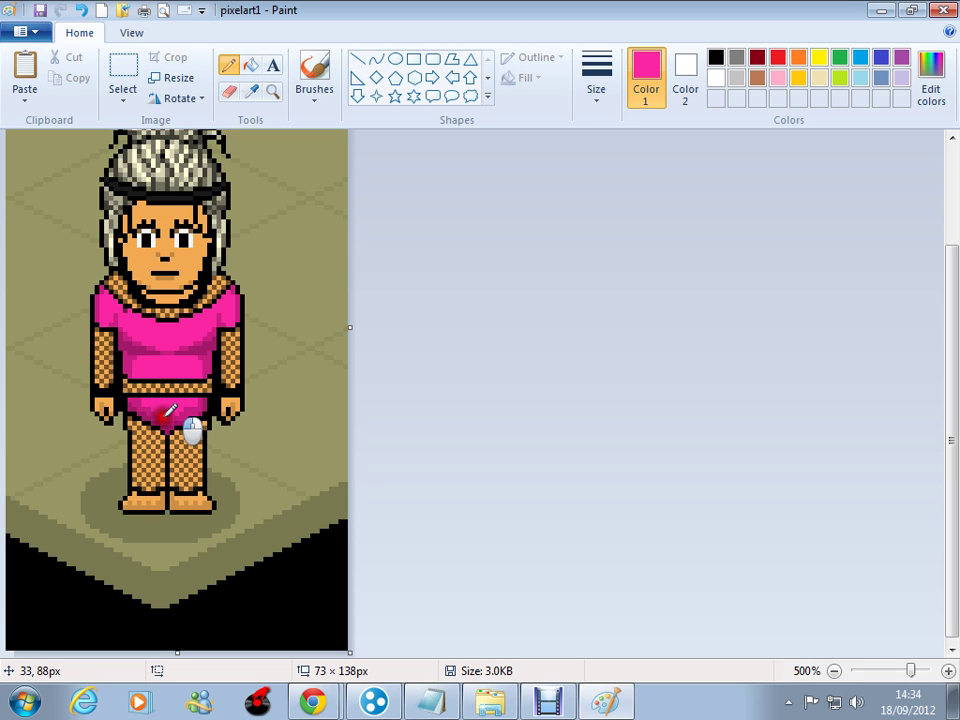
pyautogui.click(170, 421)
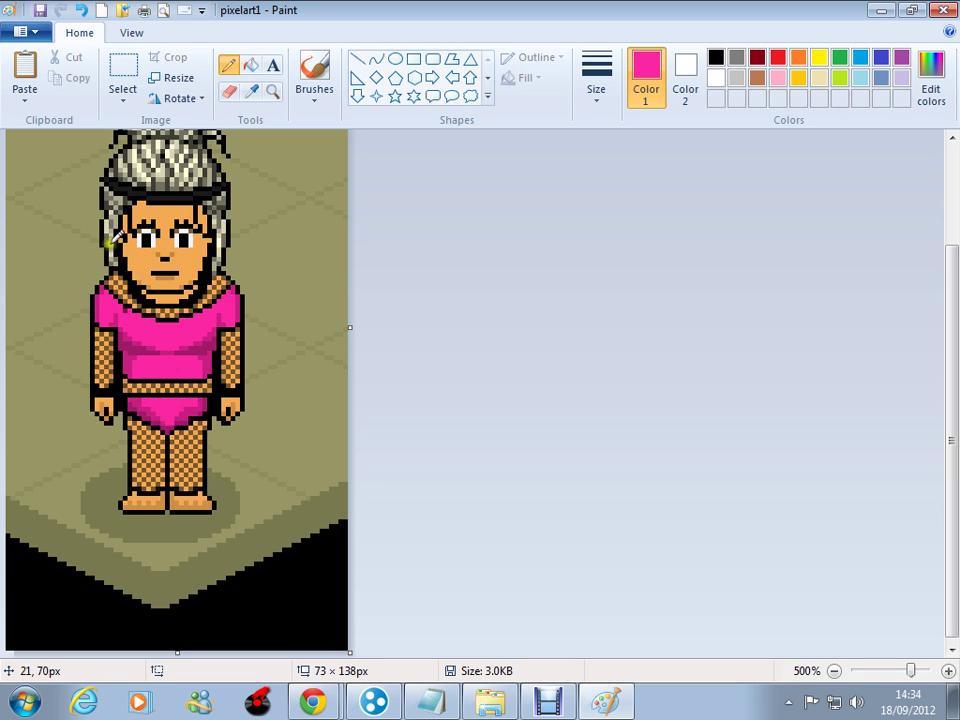
# Refine the shading beside the briefs' lower tip with the darkest and medium-dark pinks sampled from the artwork
pyautogui.click(251, 94)
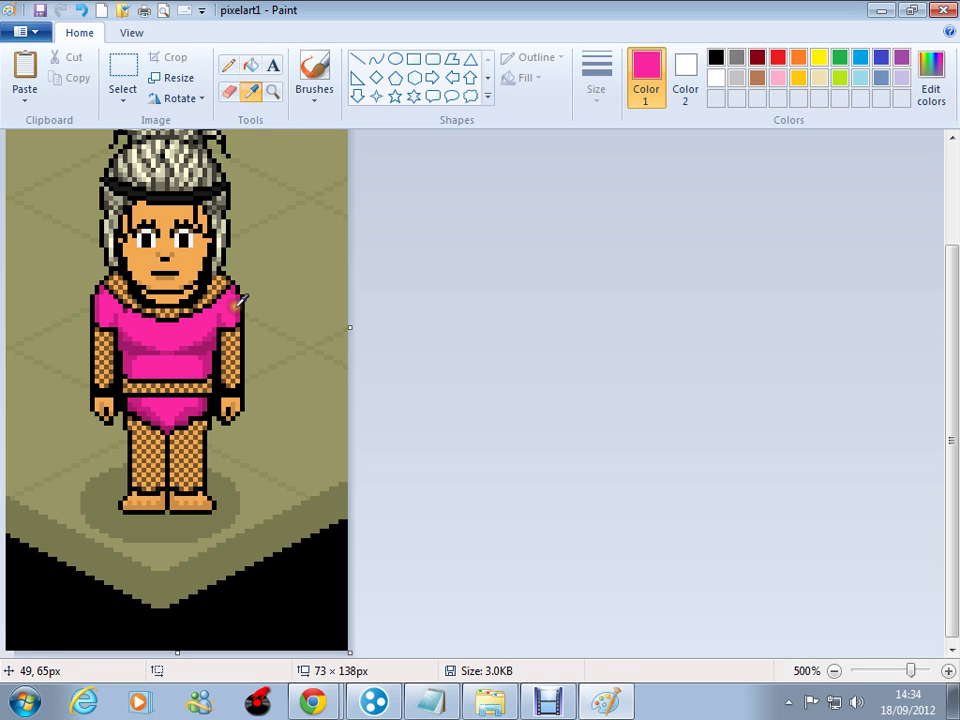
pyautogui.click(181, 421)
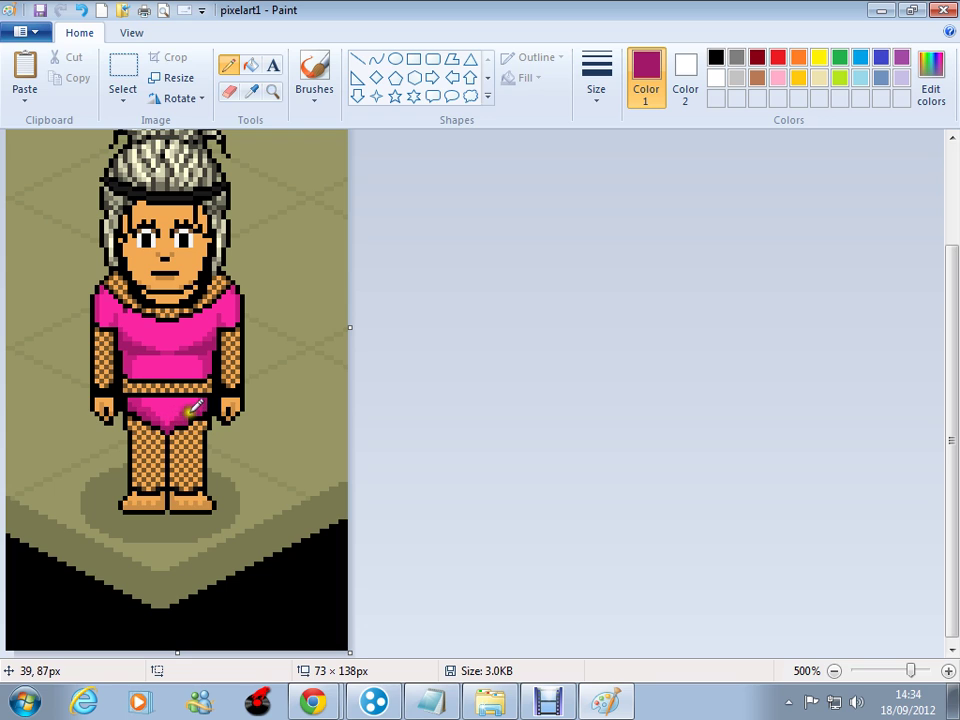
pyautogui.click(251, 94)
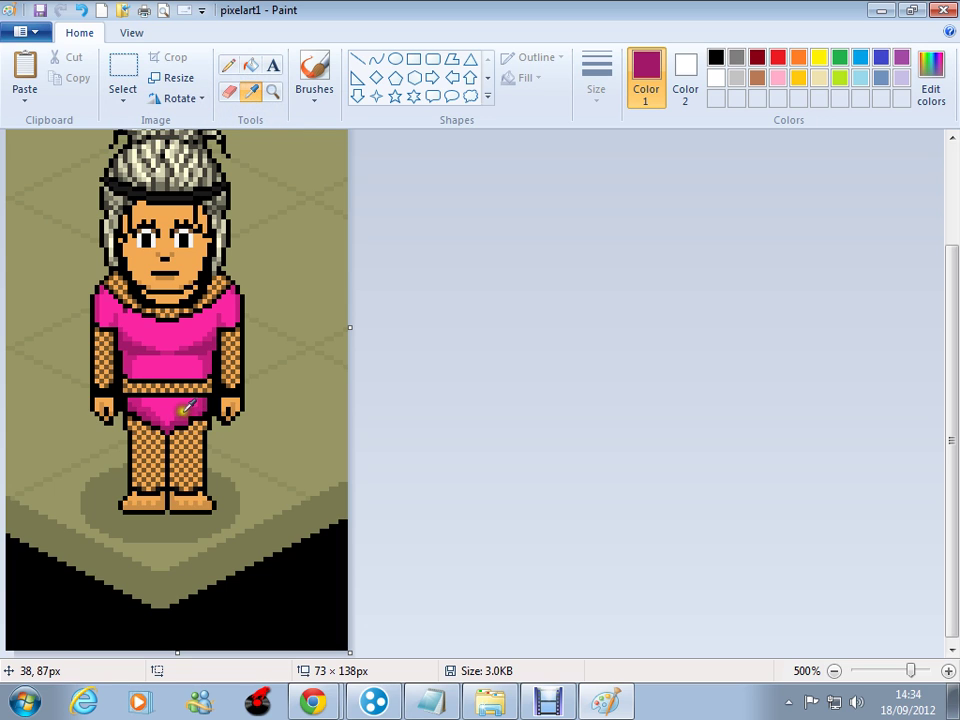
pyautogui.click(176, 423)
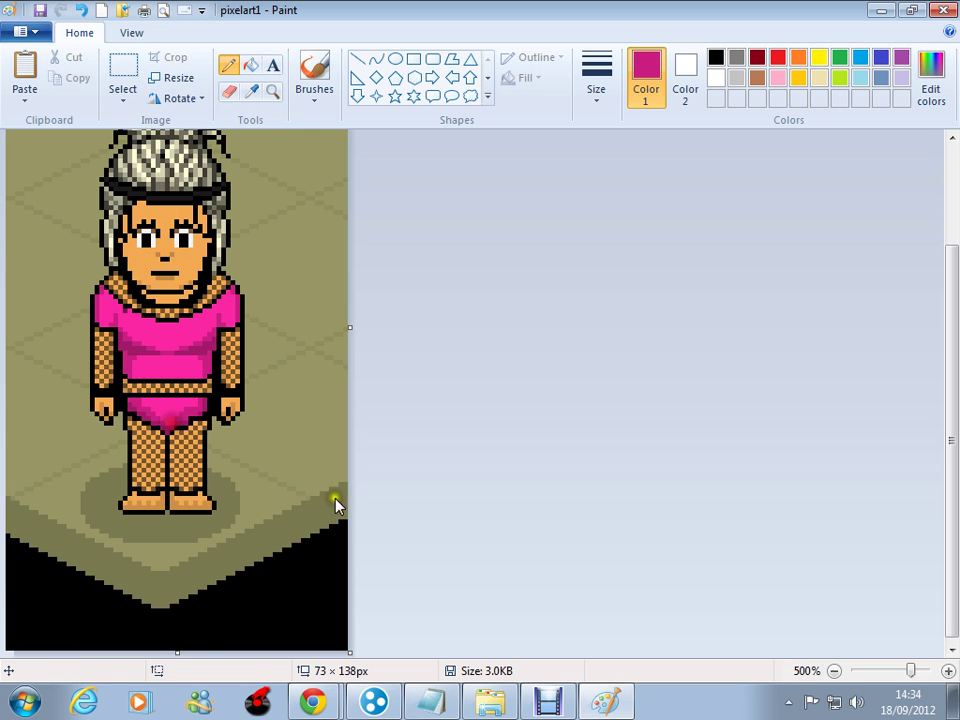
# Add the text "The Body stocking" above the avatar's head in dark pink Arial Narrow, size 10
pyautogui.moveTo(913, 670); pyautogui.dragTo(902, 677)
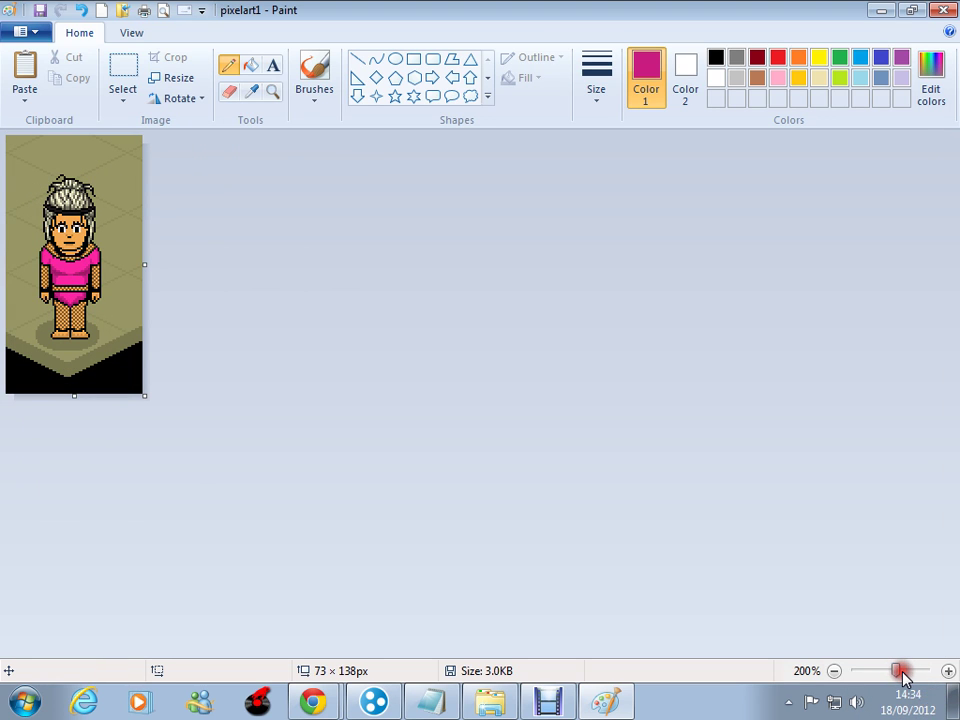
pyautogui.click(272, 65)
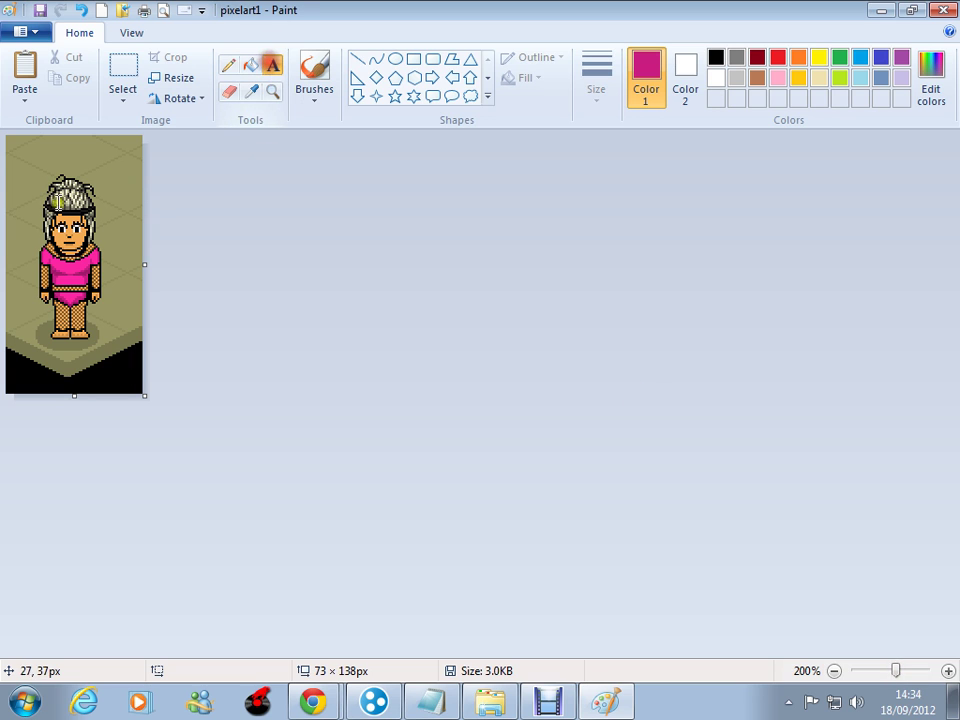
pyautogui.click(26, 150)
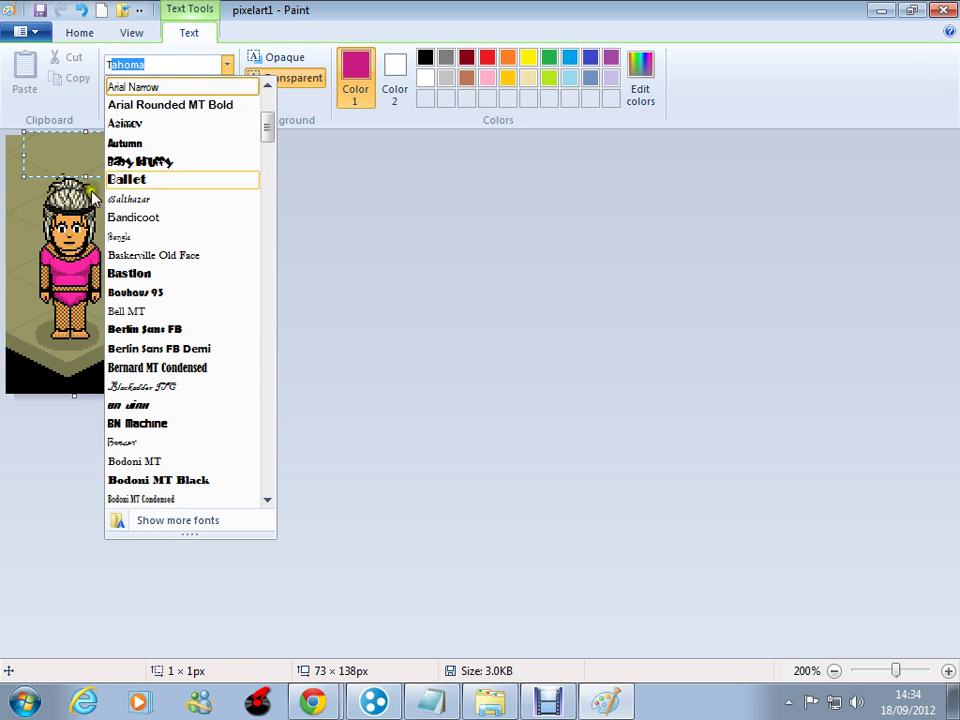
pyautogui.click(138, 87)
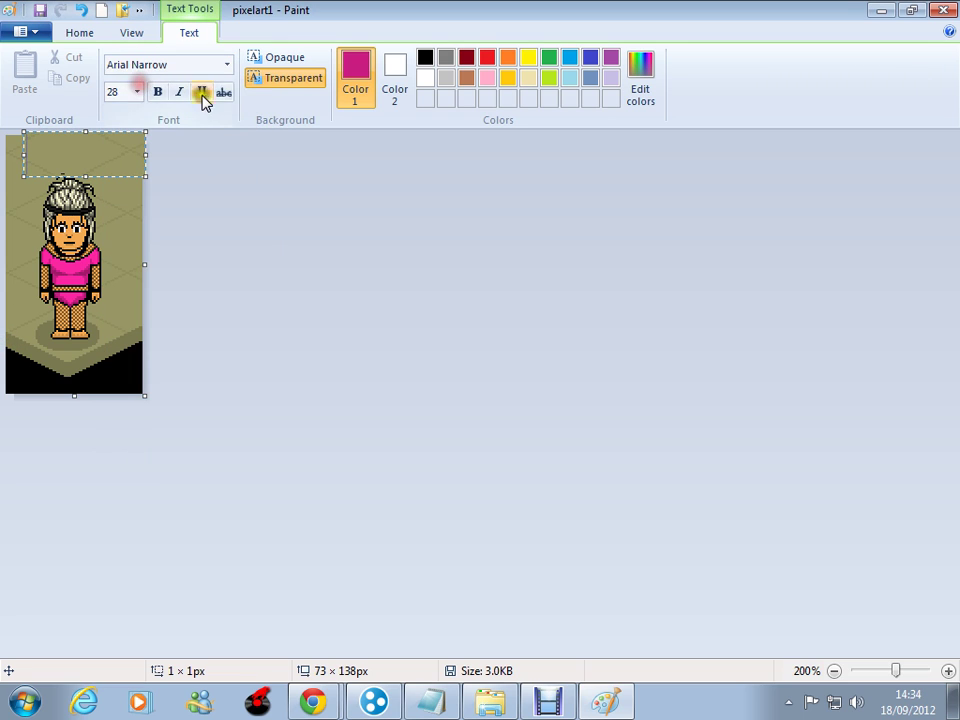
pyautogui.click(136, 92)
pyautogui.click(113, 143)
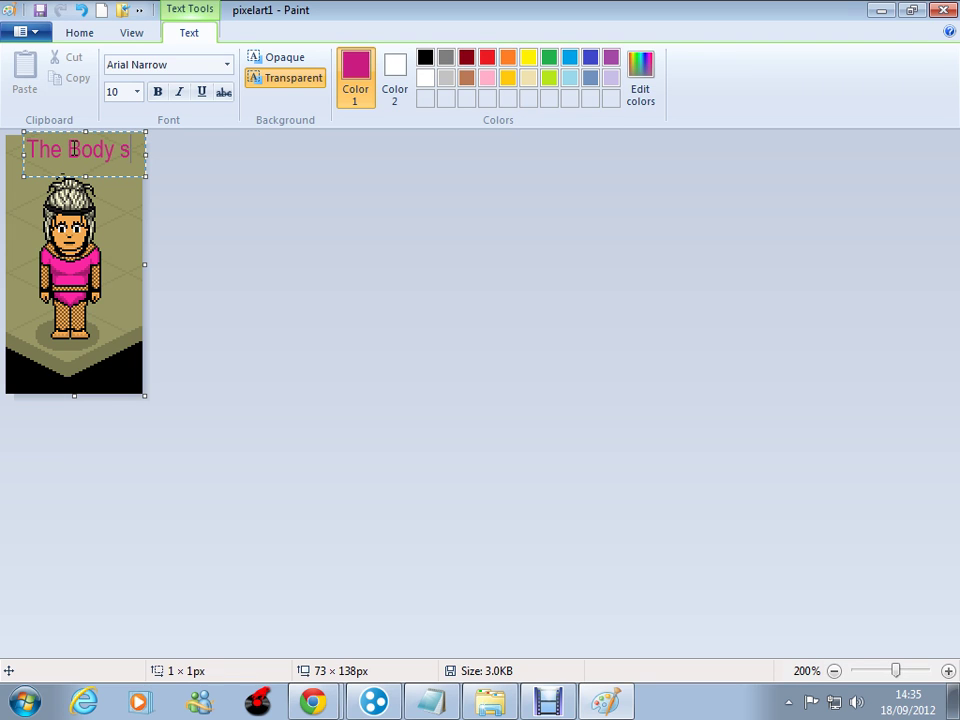
pyautogui.write('tocking')
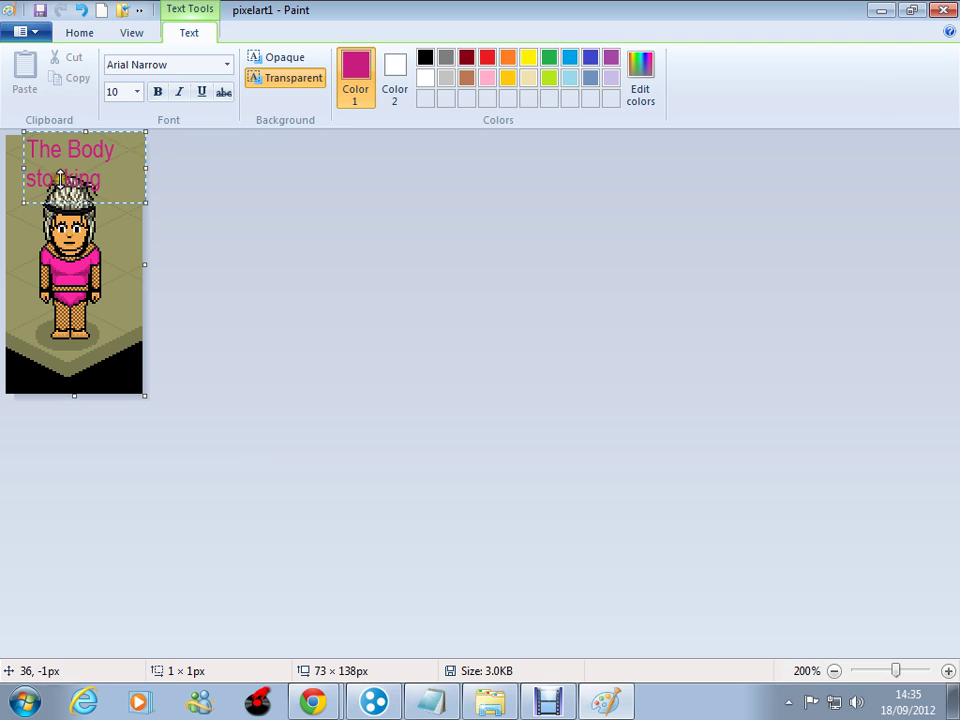
# Move the text box to the canvas's left edge, then set its text to size 8 and underline it
pyautogui.moveTo(115, 131); pyautogui.dragTo(150, 165)
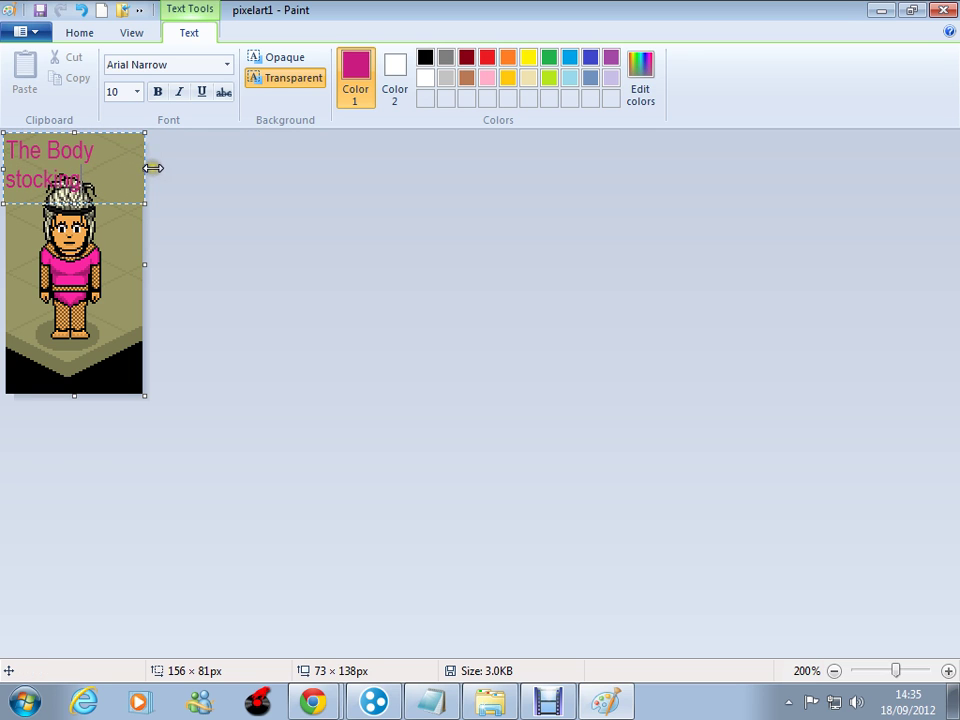
pyautogui.click(133, 92)
pyautogui.click(125, 130)
pyautogui.click(133, 92)
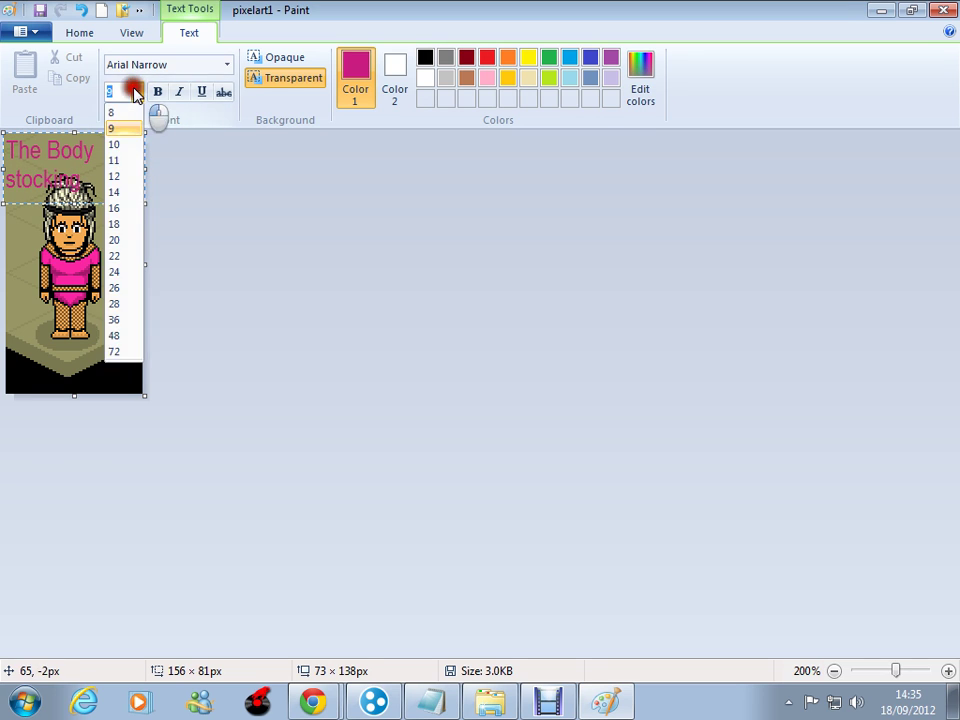
pyautogui.click(126, 112)
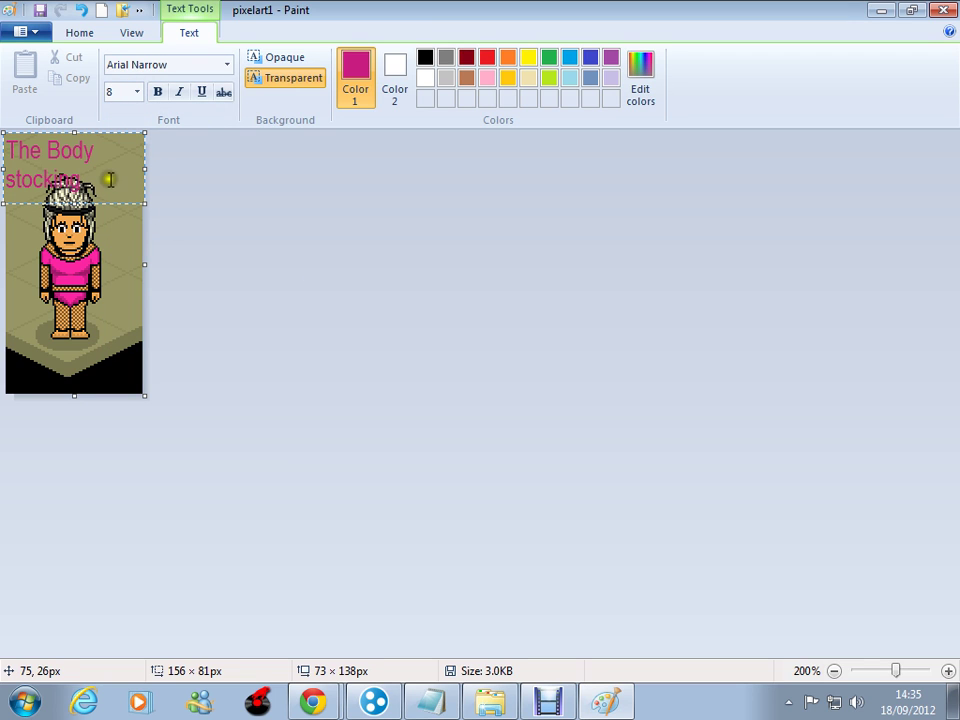
pyautogui.moveTo(110, 179); pyautogui.dragTo(6, 140)
pyautogui.click(137, 92)
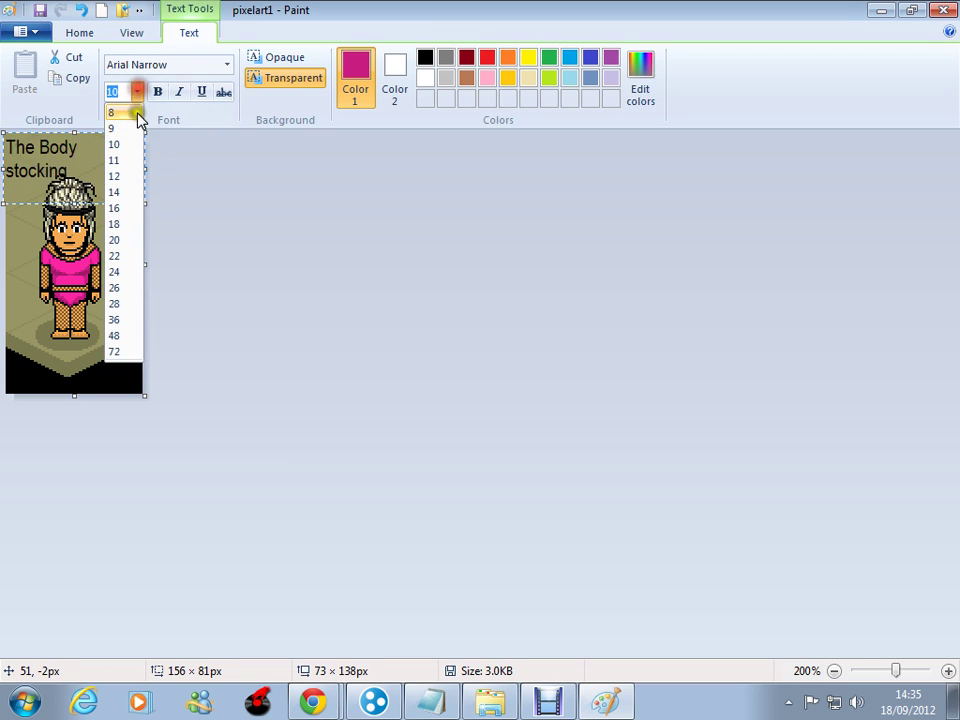
pyautogui.click(124, 129)
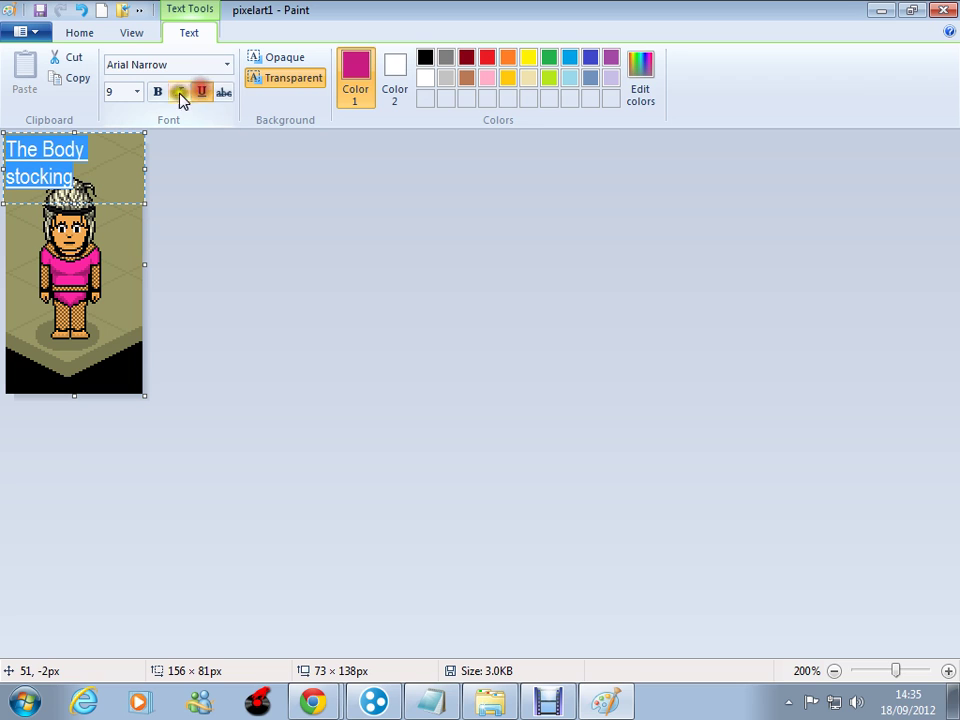
pyautogui.click(137, 92)
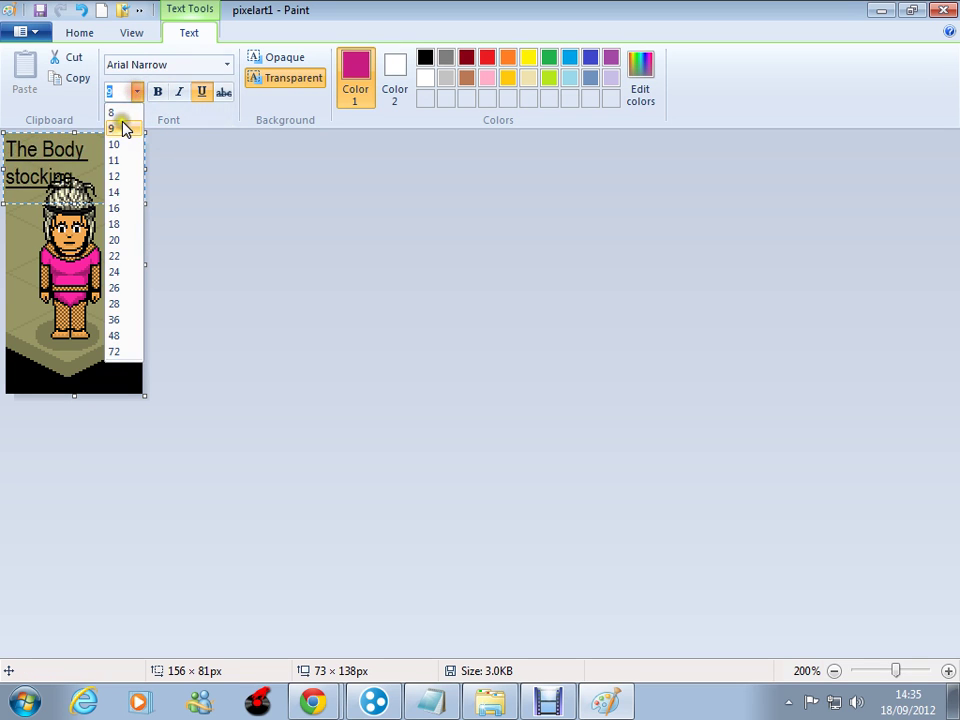
pyautogui.click(120, 112)
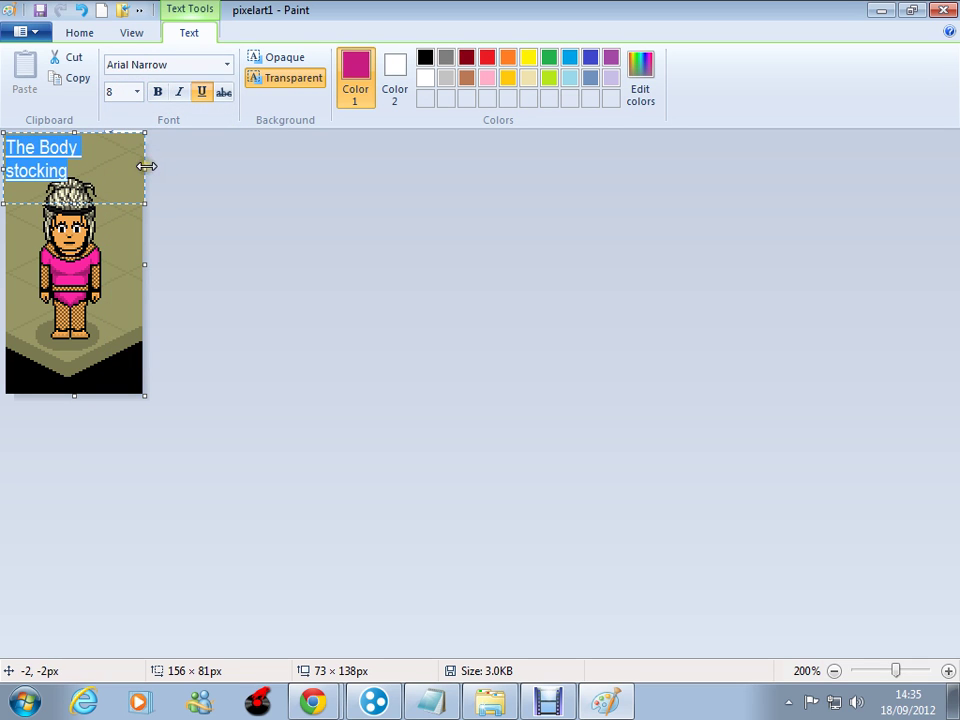
# Change the text to "The body stocking" with a lowercase b, make it italic and place it on the canvas
pyautogui.click(49, 148)
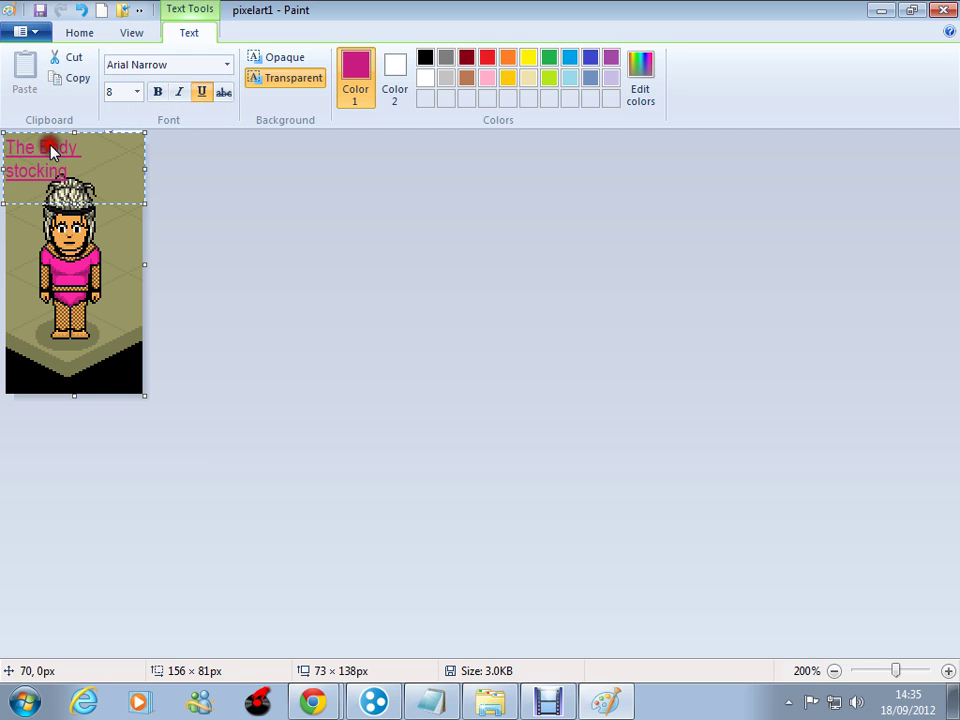
pyautogui.press('BackSpace')
pyautogui.write('b')
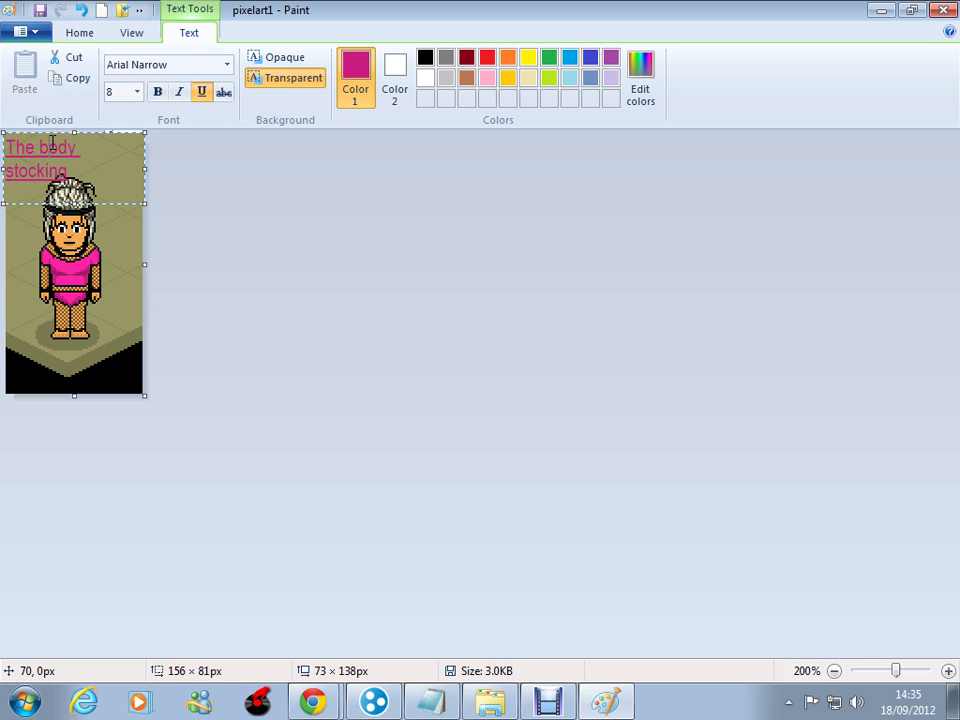
pyautogui.moveTo(80, 176); pyautogui.dragTo(3, 128)
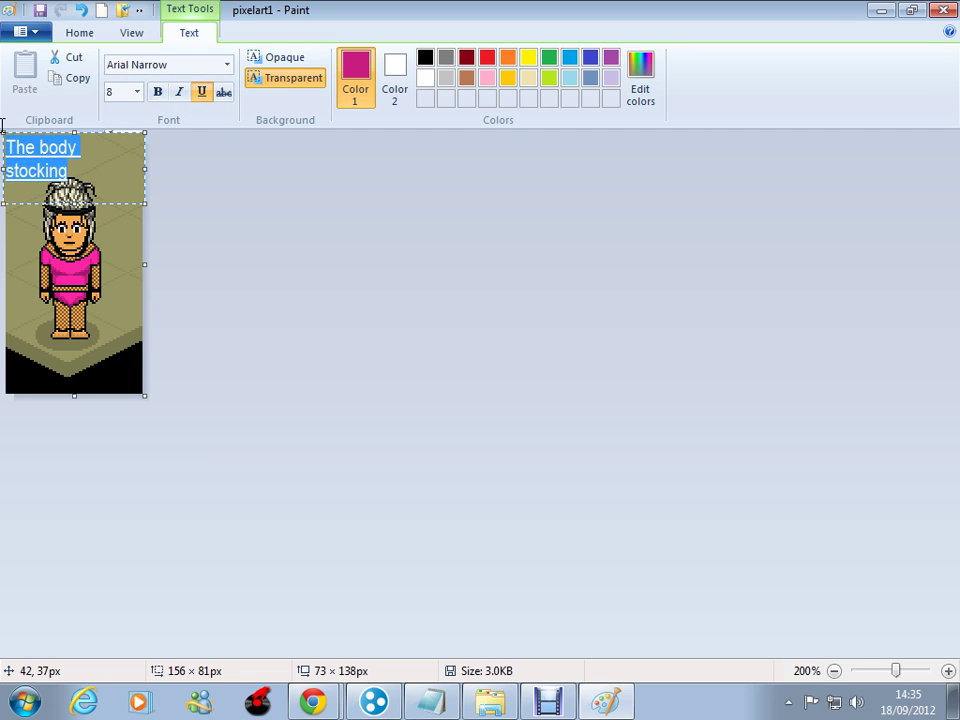
pyautogui.click(175, 90)
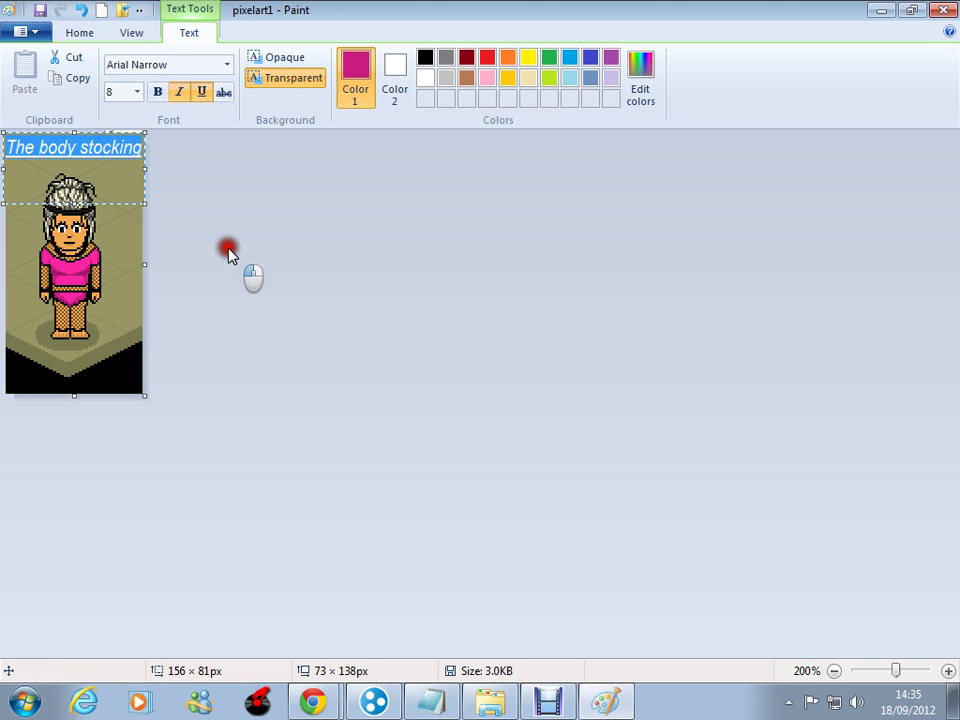
pyautogui.click(117, 292)
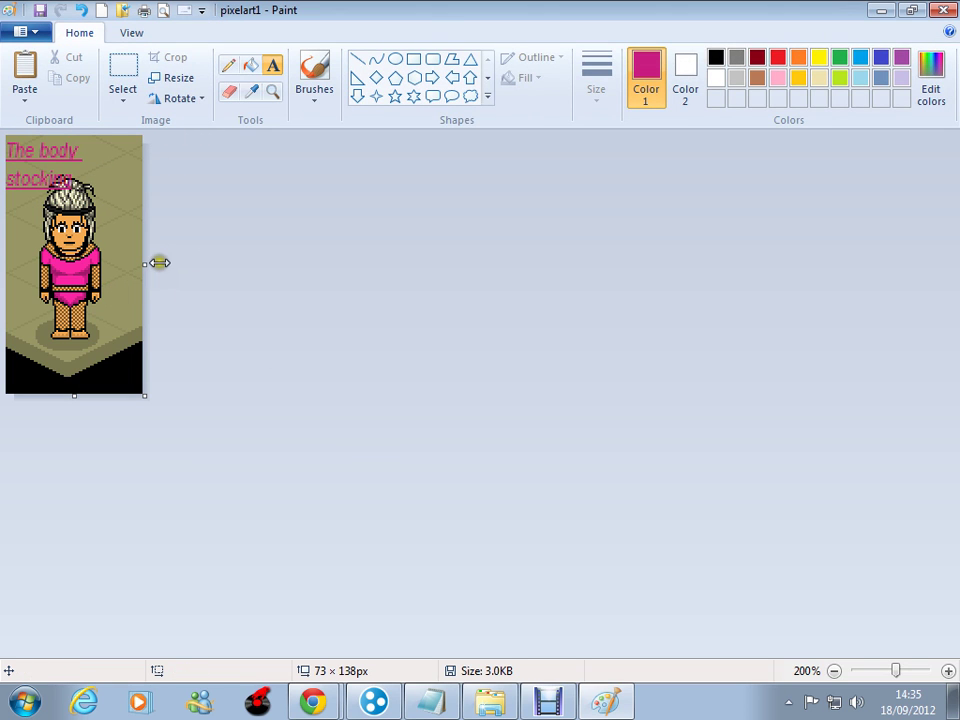
pyautogui.click(323, 275)
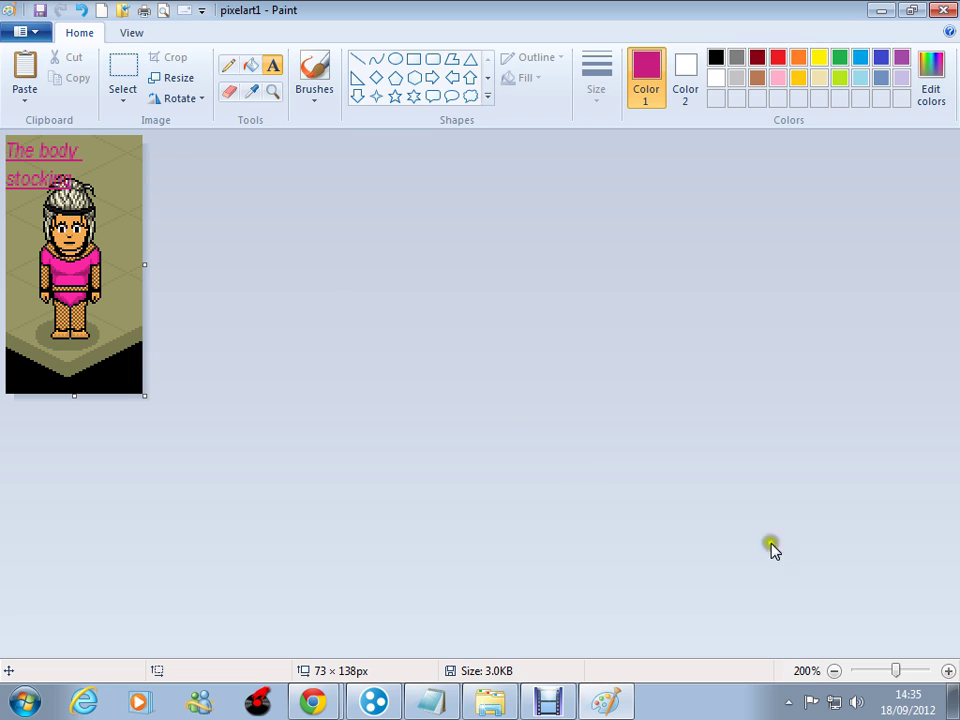
pyautogui.click(890, 672)
pyautogui.click(889, 674)
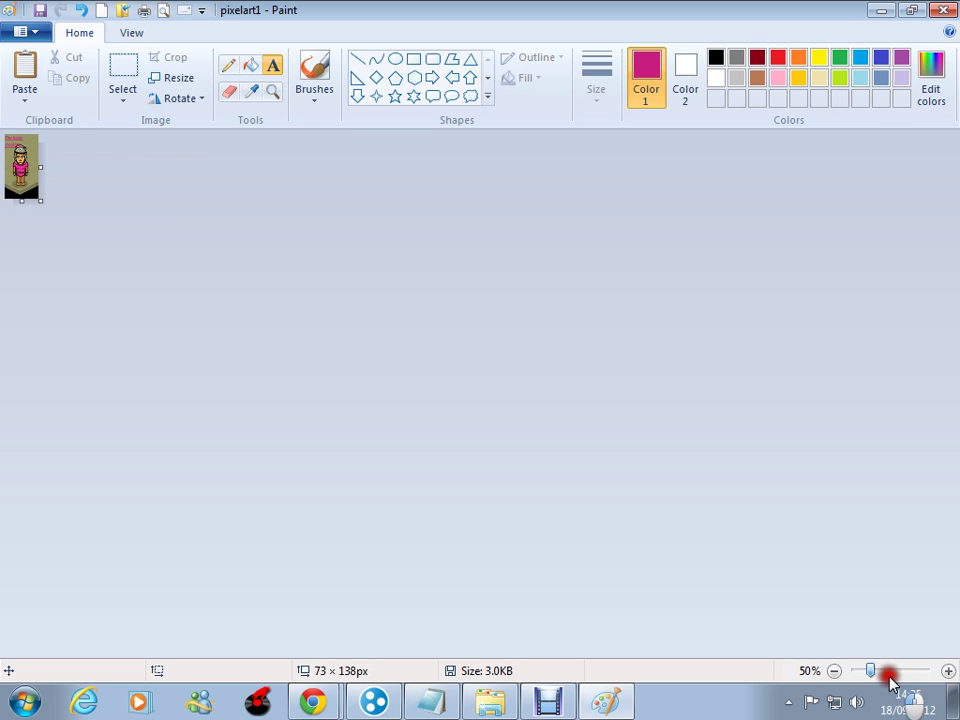
pyautogui.click(894, 675)
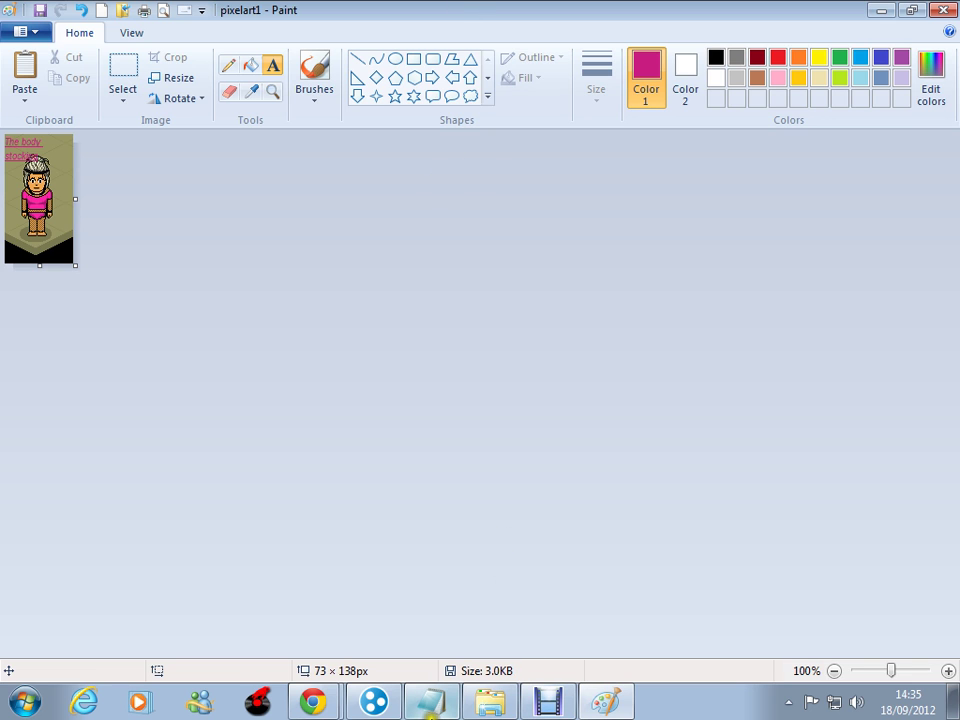
pyautogui.click(552, 704)
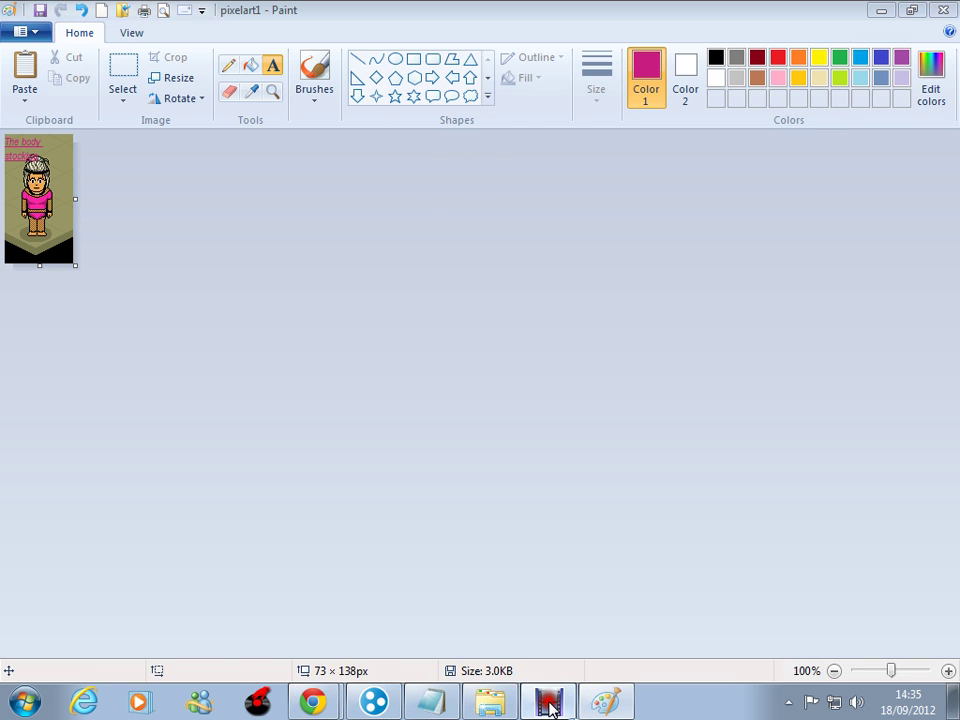